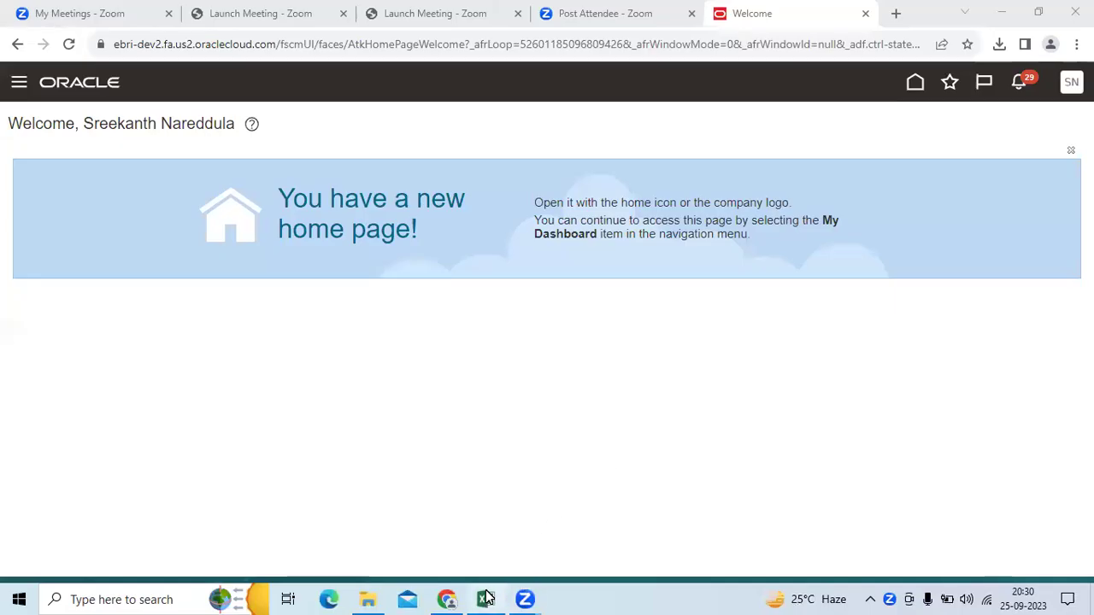
Step: Switch to the Vendor Creation Process workbook showing the vendor definition notes
{"action": "left_click", "coordinate": [486, 598]}
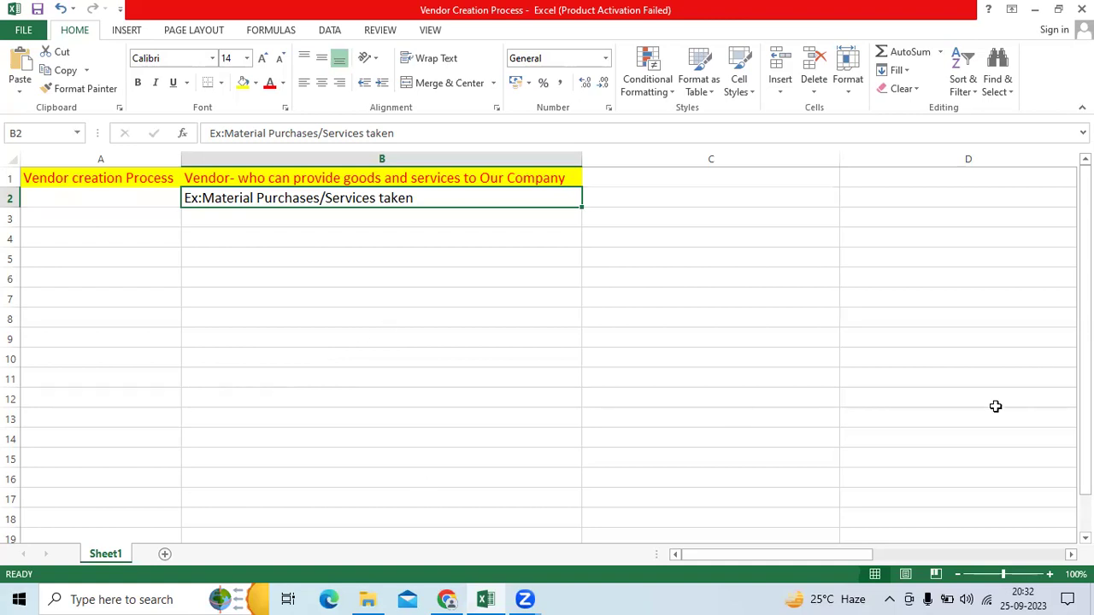
Step: Return to the Oracle Cloud welcome page in Chrome
{"action": "left_click", "coordinate": [446, 600]}
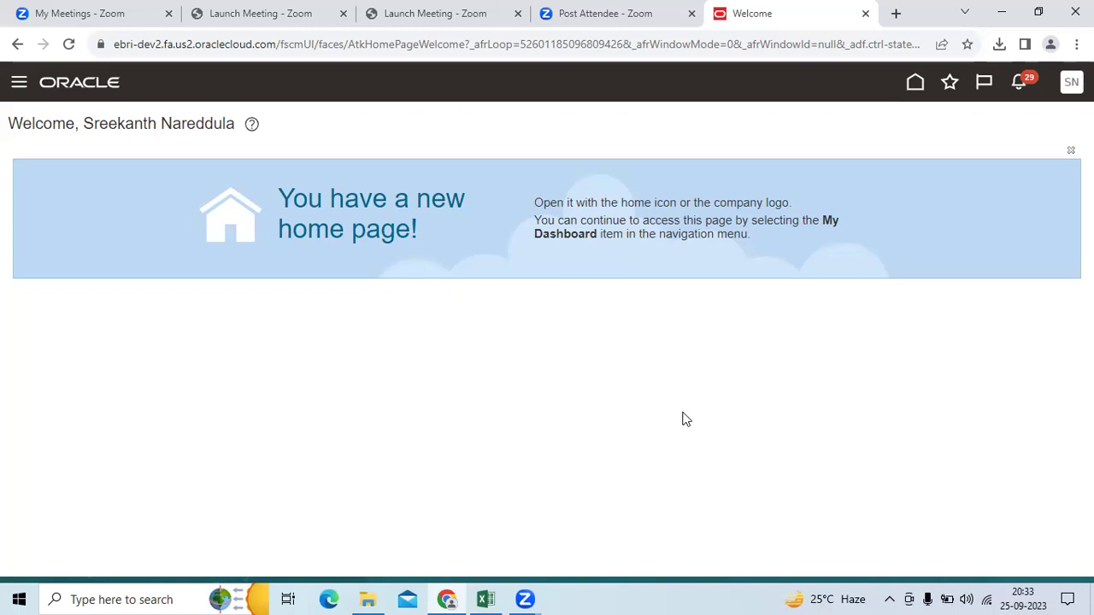
Step: Go to the Oracle home page and open Suppliers from the Procurement area
{"action": "left_click", "coordinate": [914, 86]}
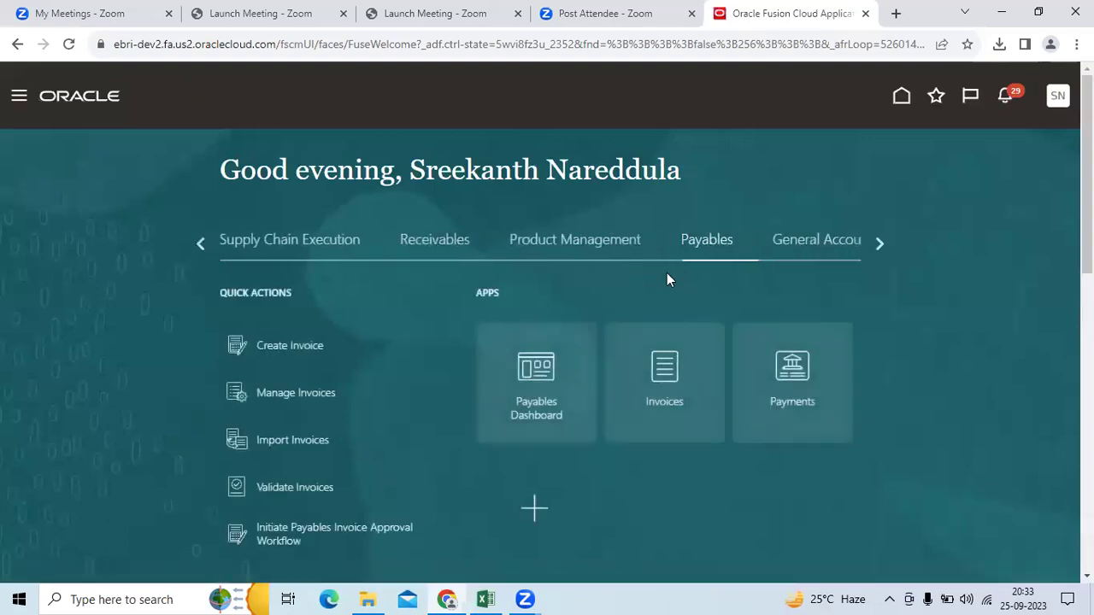
{"action": "left_click", "coordinate": [880, 244]}
{"action": "left_click", "coordinate": [880, 244]}
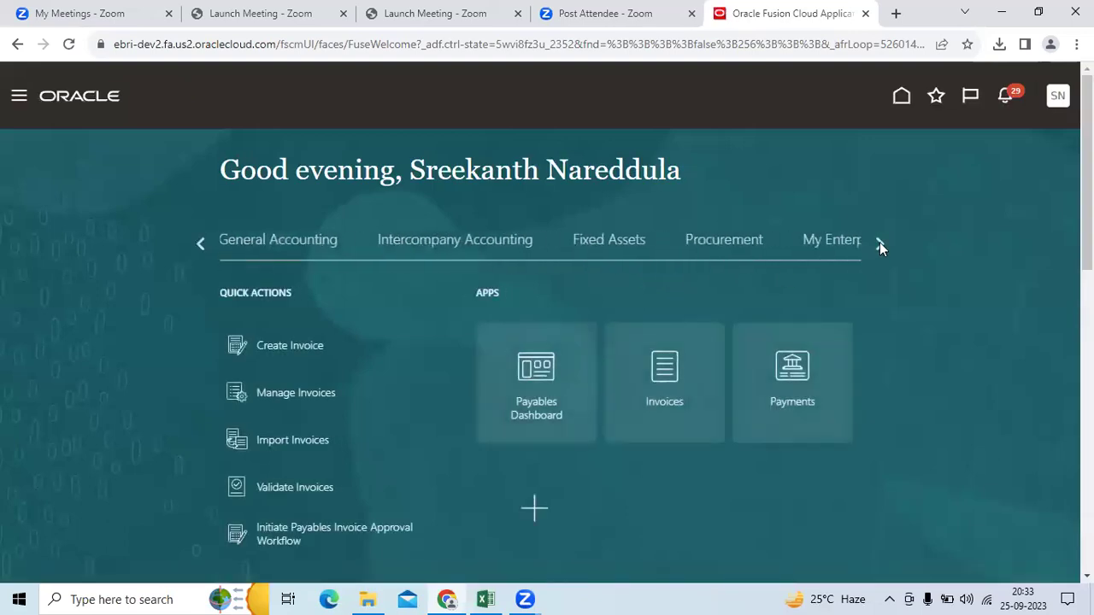
{"action": "left_click", "coordinate": [740, 244]}
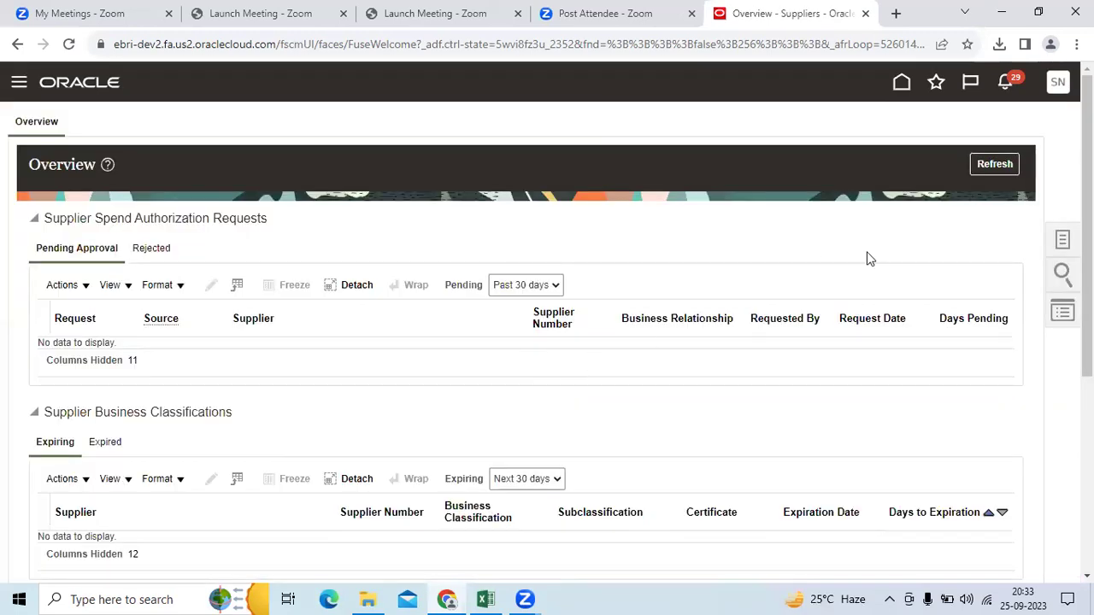
Step: Collapse the four Suppliers Overview sections and launch Create Supplier from the Tasks panel
{"action": "left_click", "coordinate": [34, 219]}
{"action": "left_click", "coordinate": [35, 254]}
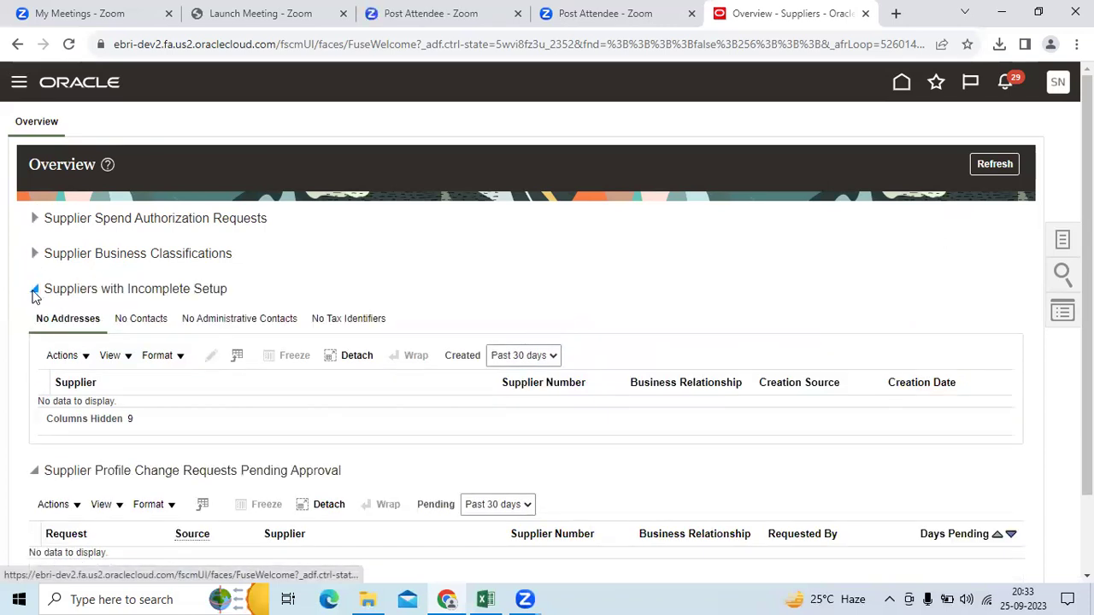
{"action": "left_click", "coordinate": [35, 289]}
{"action": "left_click", "coordinate": [34, 324]}
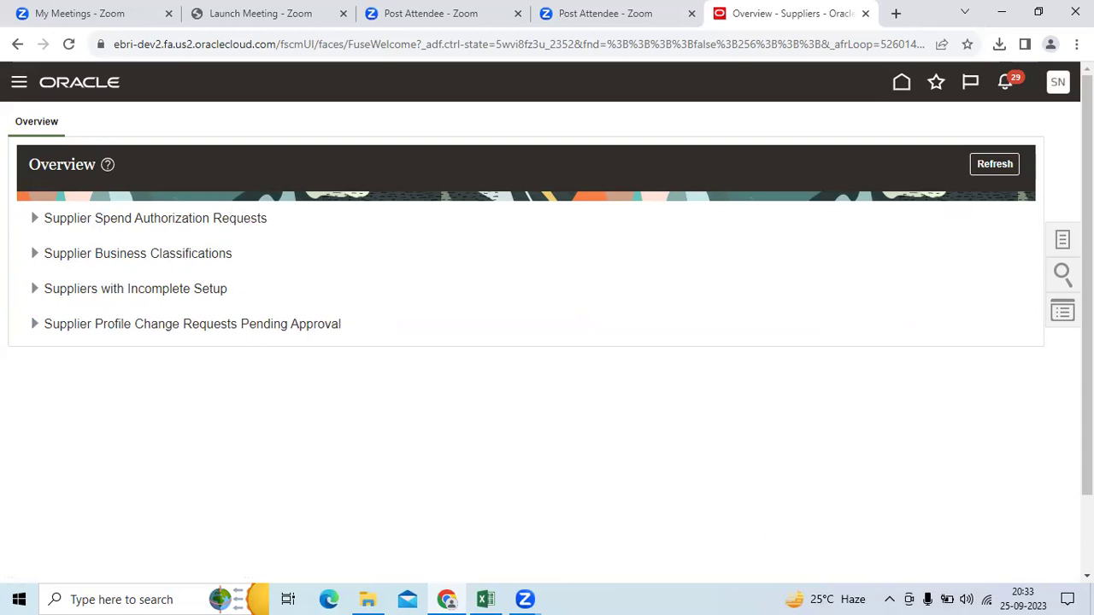
{"action": "left_click", "coordinate": [1062, 239]}
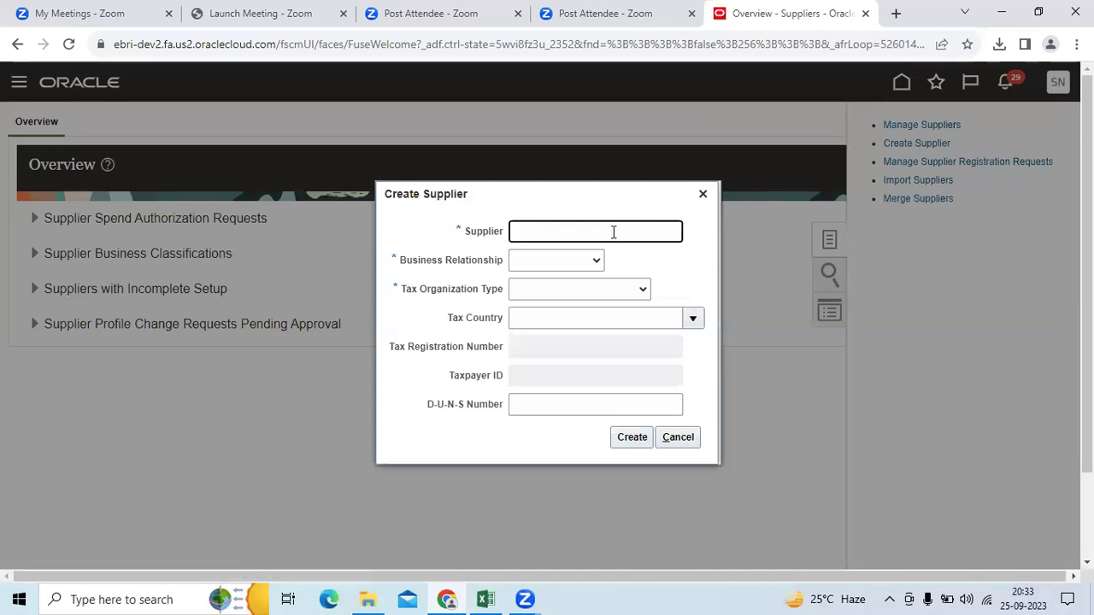
Step: Search Google for Aurobindo Pharma and select 'Aurobindo Pharma Limited' in the knowledge panel
{"action": "left_click", "coordinate": [896, 13]}
{"action": "type", "text": "Auro"}
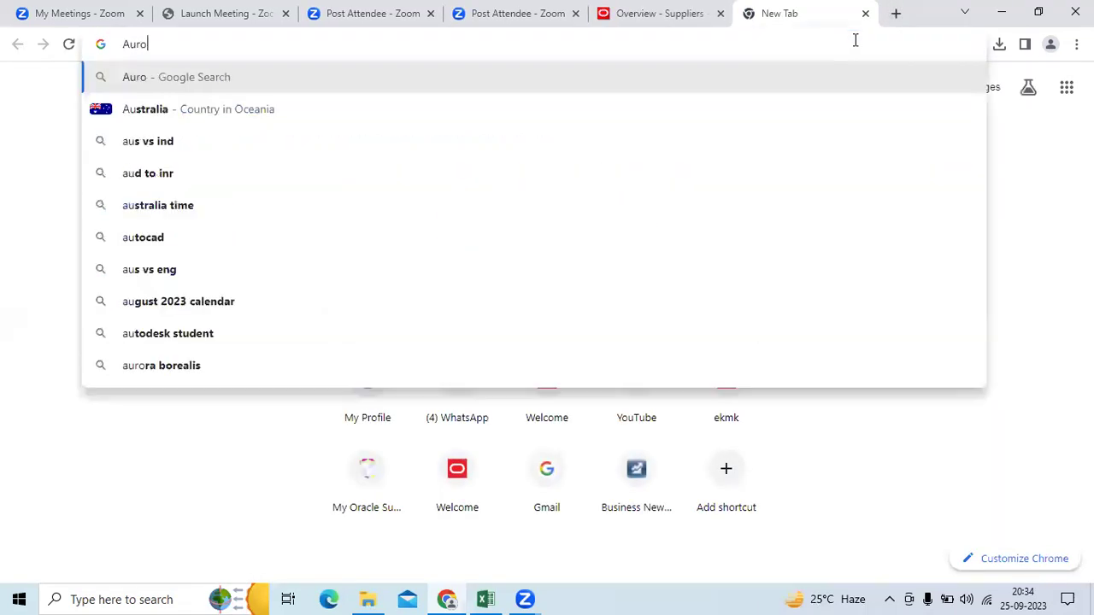
{"action": "type", "text": "bindo Pharma"}
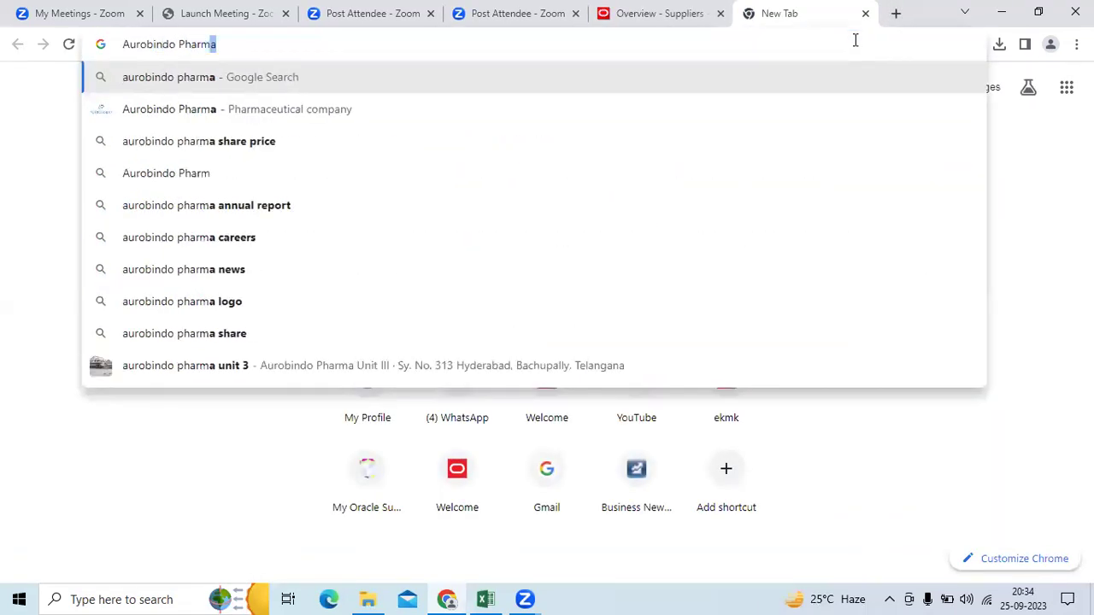
{"action": "left_click", "coordinate": [290, 111]}
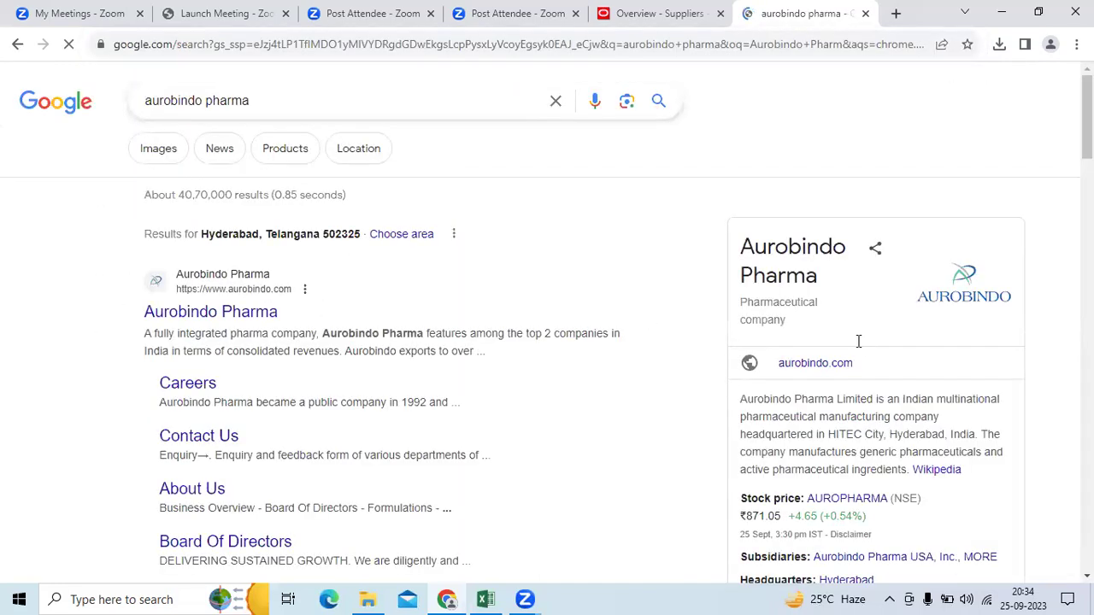
{"action": "scroll", "coordinate": [857, 342], "scroll_direction": "down", "scroll_amount": 2}
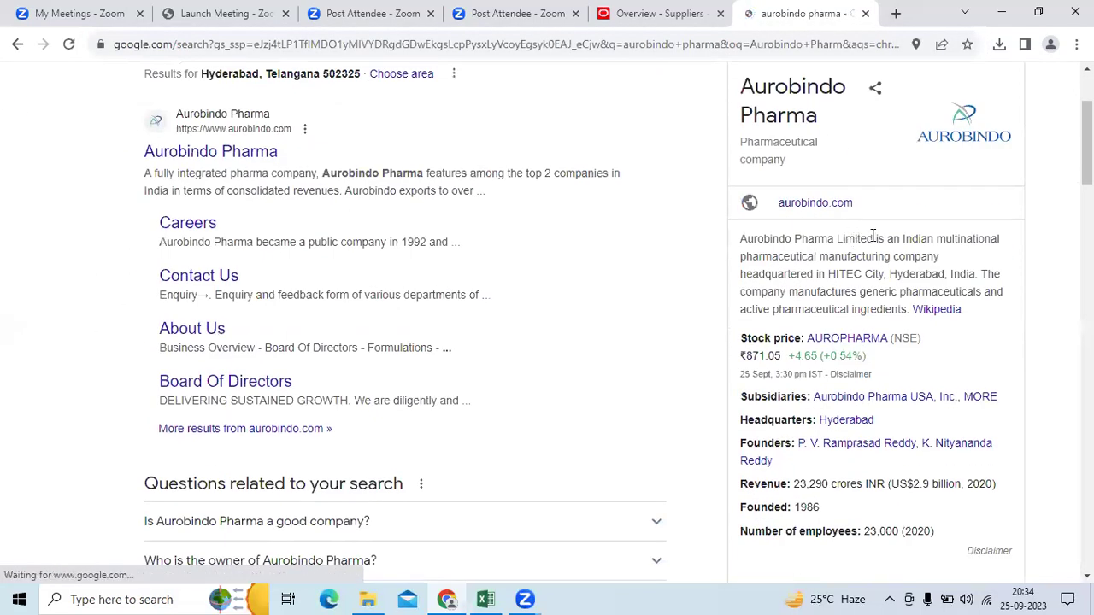
{"action": "left_click_drag", "start_coordinate": [872, 239], "coordinate": [737, 245]}
{"action": "key", "text": "ctrl+c"}
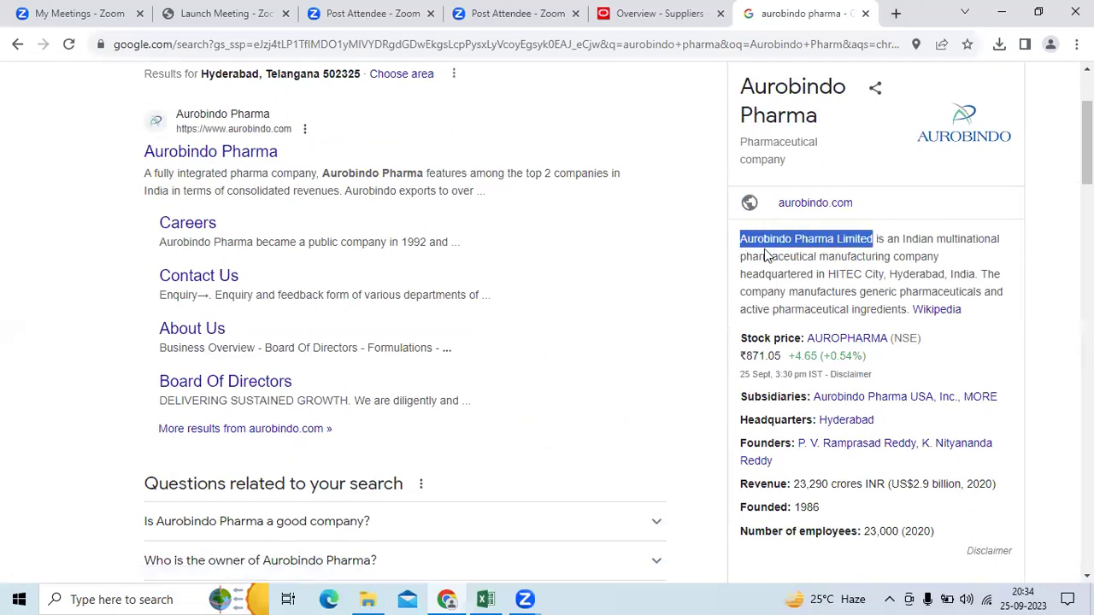
Step: Paste 'Aurobindo Pharma Limited' as the supplier name, with Spend Authorized relationship and Corporation tax type
{"action": "left_click", "coordinate": [663, 13]}
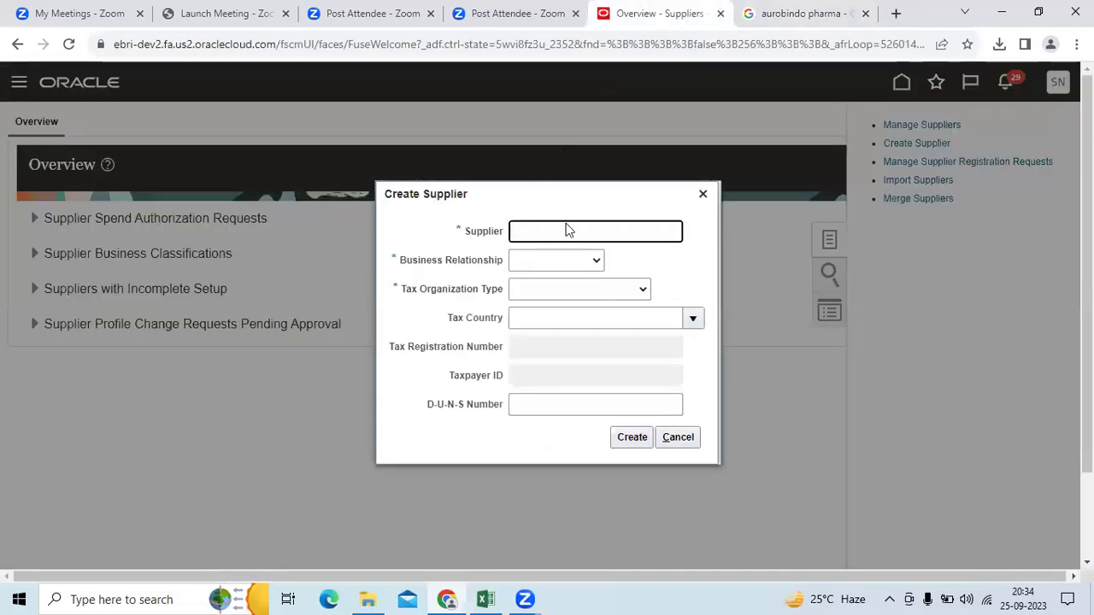
{"action": "key", "text": "ctrl+v"}
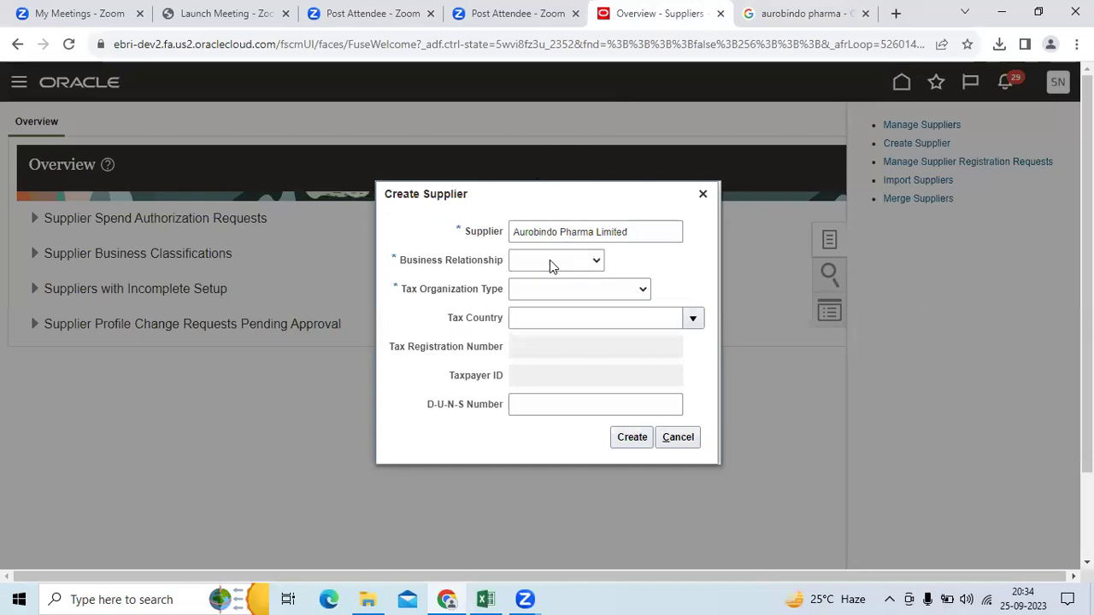
{"action": "left_click", "coordinate": [549, 259]}
{"action": "left_click", "coordinate": [549, 303]}
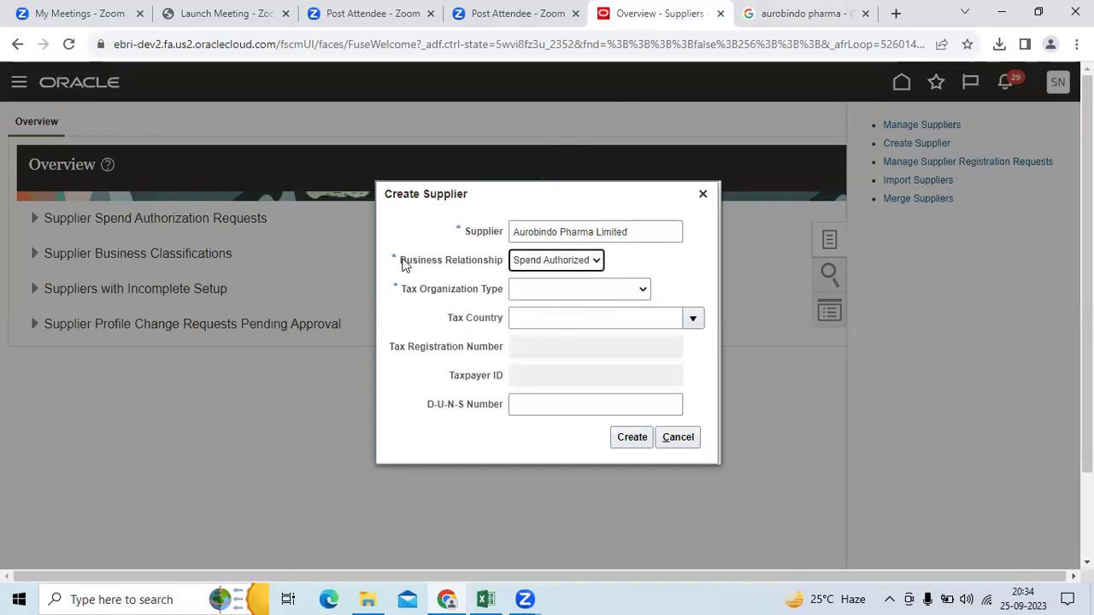
{"action": "left_click_drag", "start_coordinate": [396, 262], "coordinate": [502, 261]}
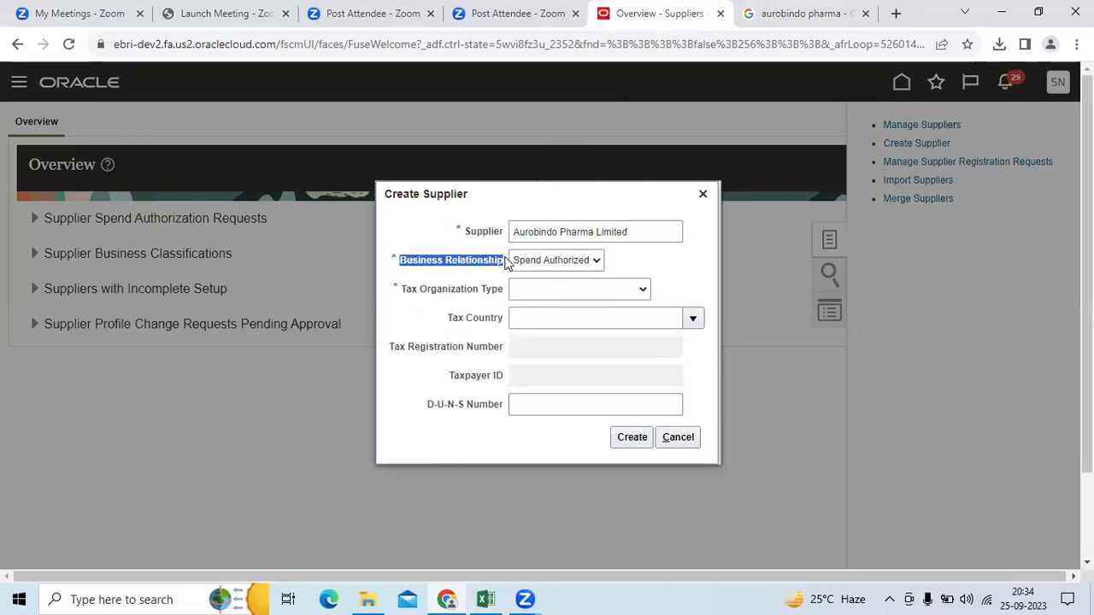
{"action": "left_click", "coordinate": [553, 289]}
{"action": "left_click", "coordinate": [556, 319]}
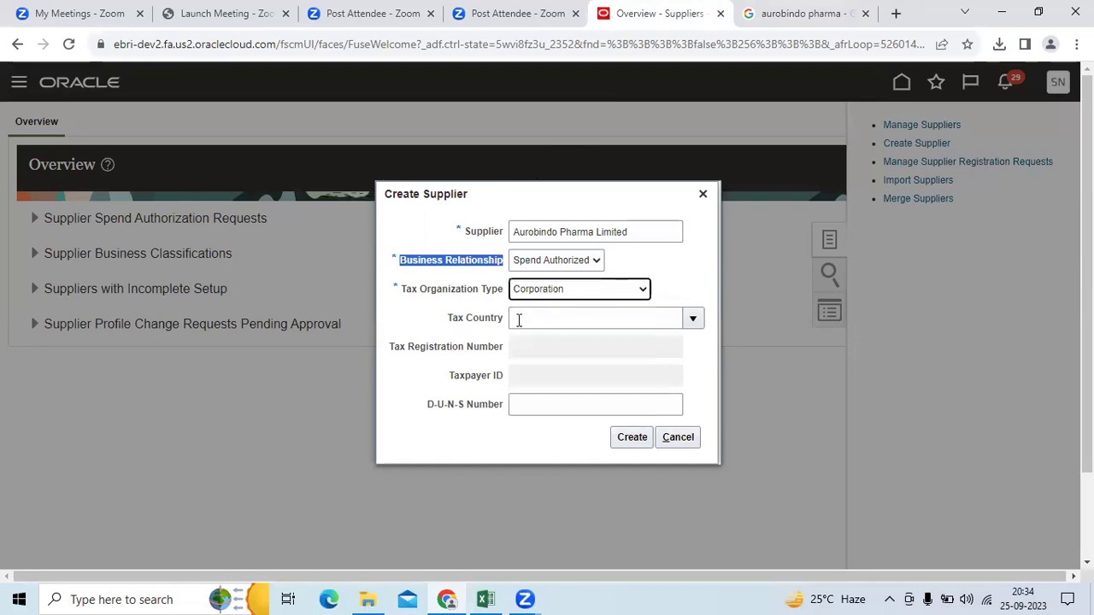
{"action": "left_click", "coordinate": [430, 307]}
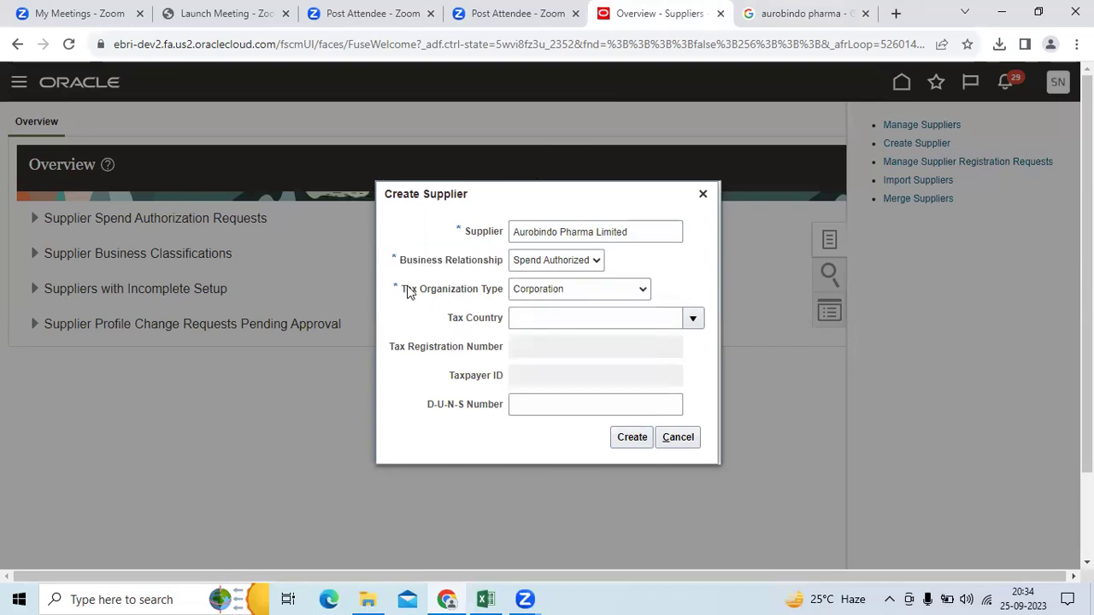
{"action": "left_click_drag", "start_coordinate": [404, 291], "coordinate": [502, 292]}
{"action": "left_click", "coordinate": [483, 308]}
{"action": "left_click_drag", "start_coordinate": [399, 289], "coordinate": [501, 293]}
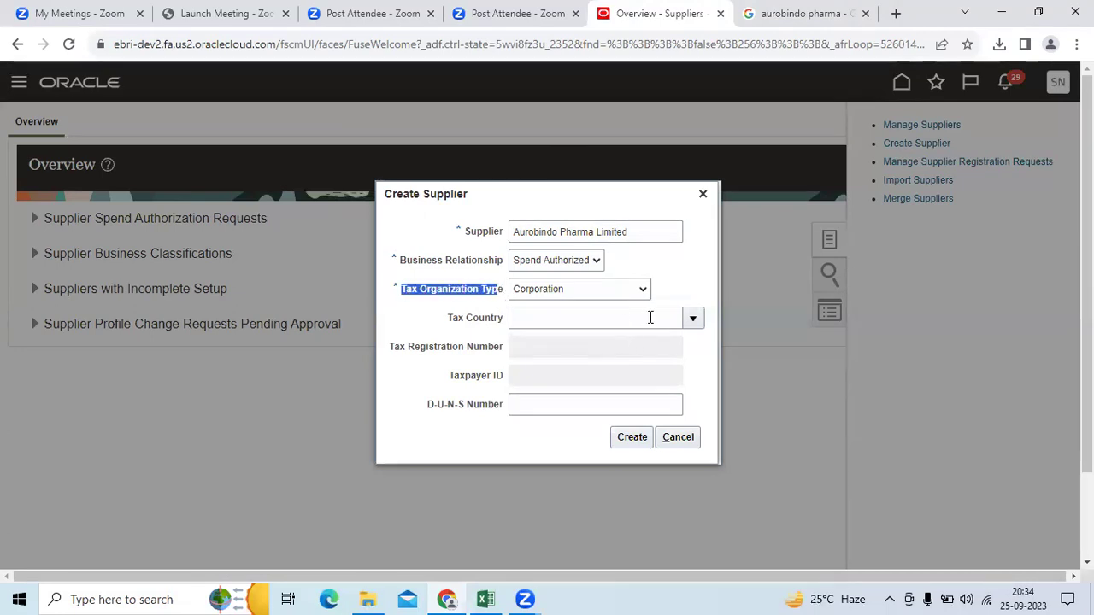
Step: Enter tax country India and the tax registration number, then create the supplier
{"action": "left_click", "coordinate": [612, 317]}
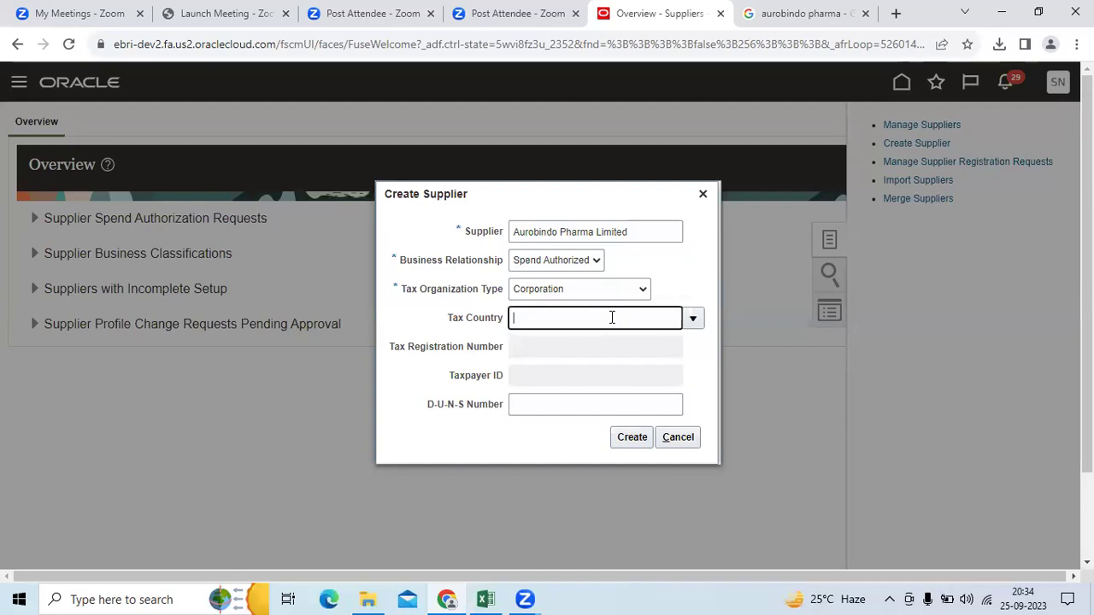
{"action": "type", "text": "Indi"}
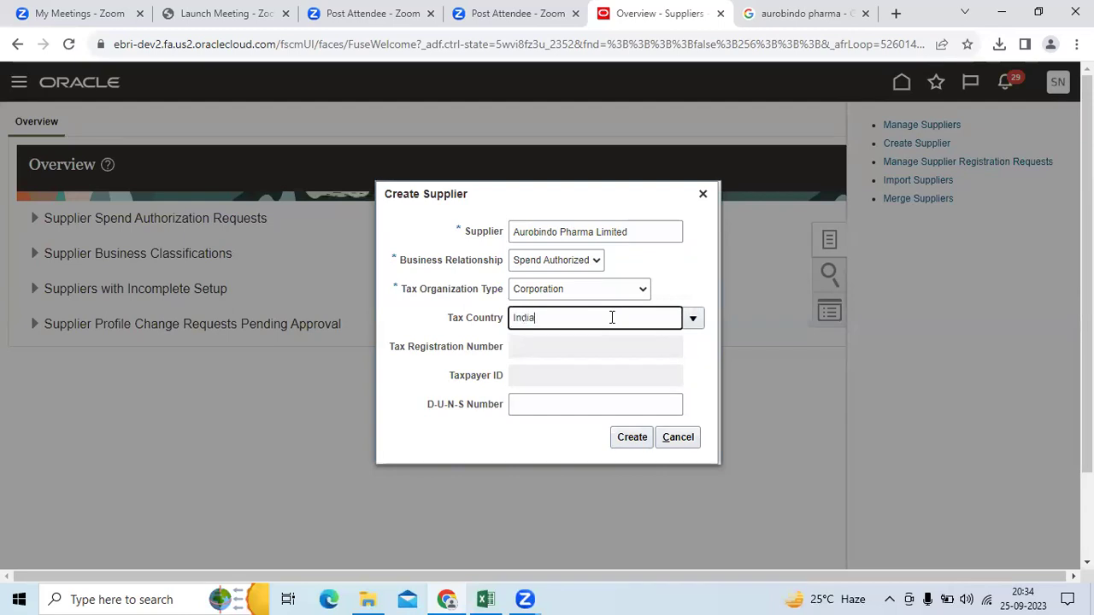
{"action": "type", "text": "a"}
{"action": "key", "text": "Tab"}
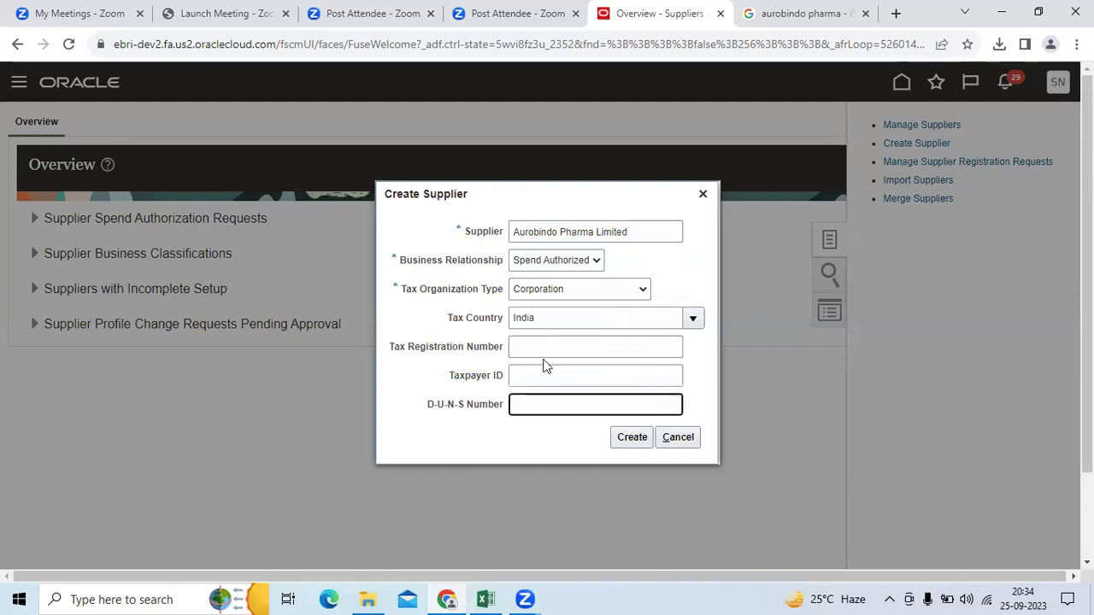
{"action": "left_click", "coordinate": [556, 347]}
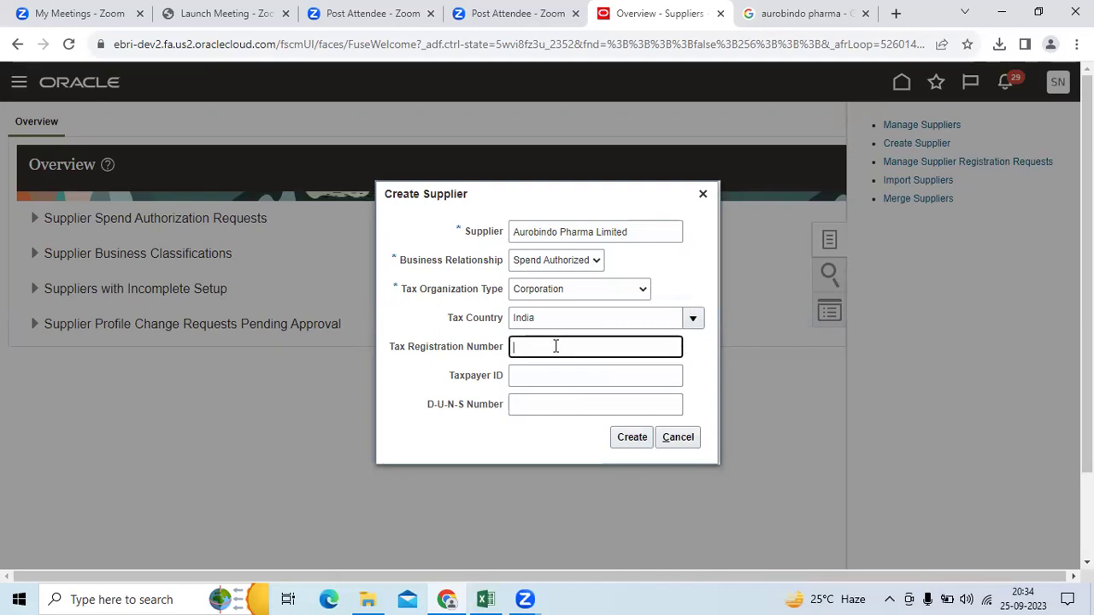
{"action": "type", "text": "4545454545"}
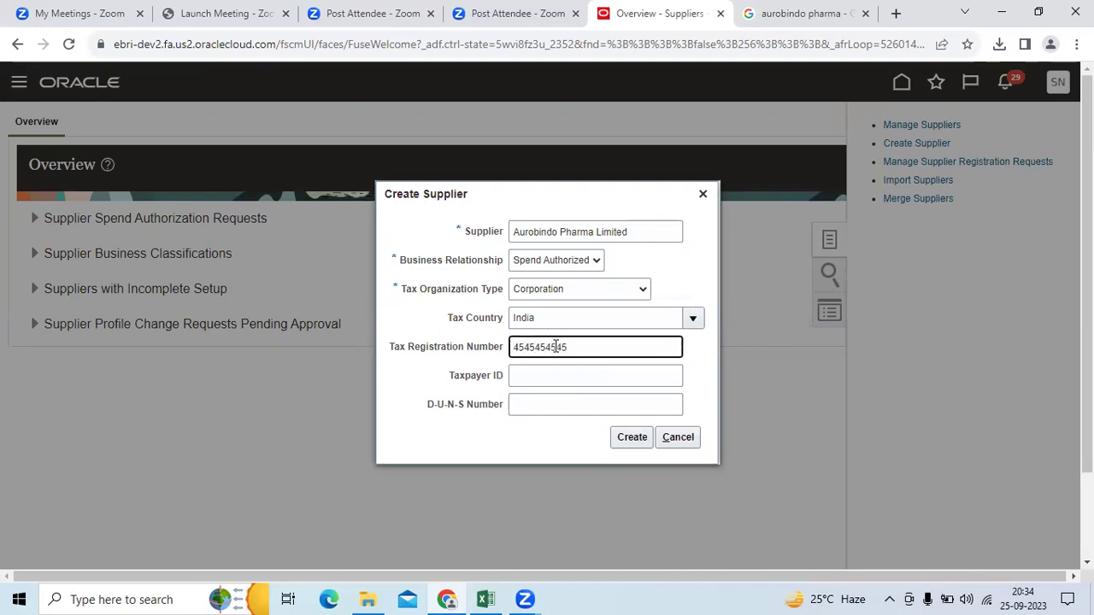
{"action": "key", "text": "Tab"}
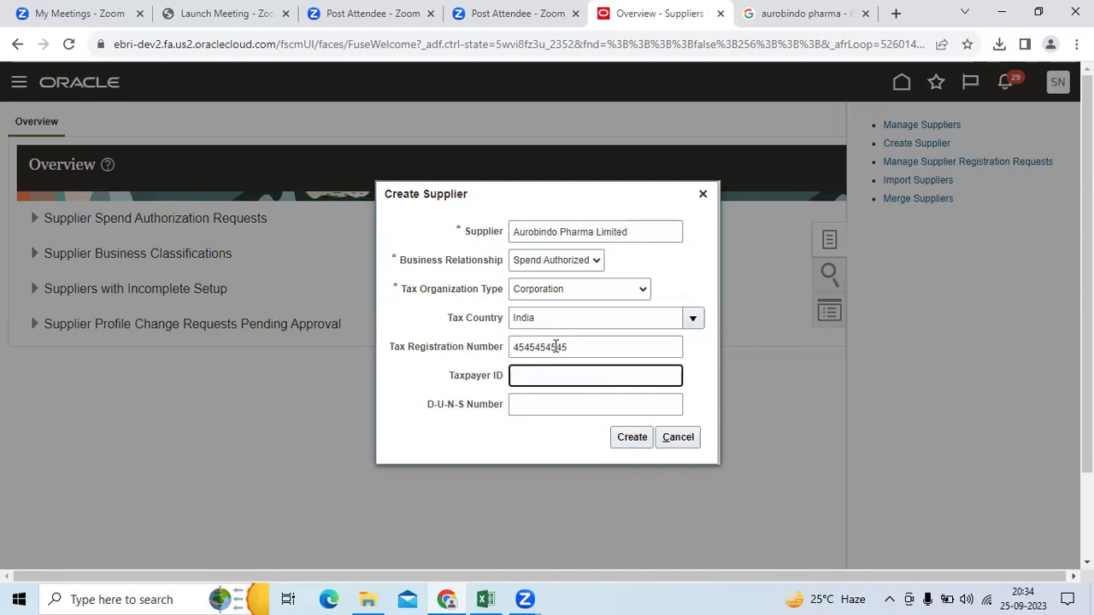
{"action": "left_click", "coordinate": [633, 437]}
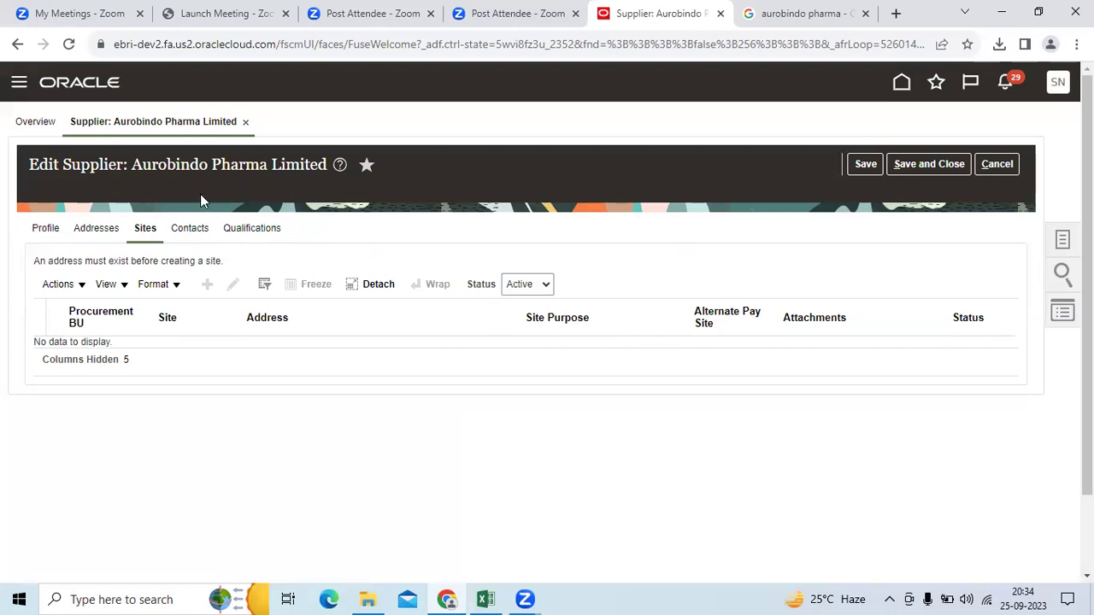
Step: Set supplier 376's Supplier Type to Manufacturing on its Profile and save
{"action": "left_click", "coordinate": [49, 236]}
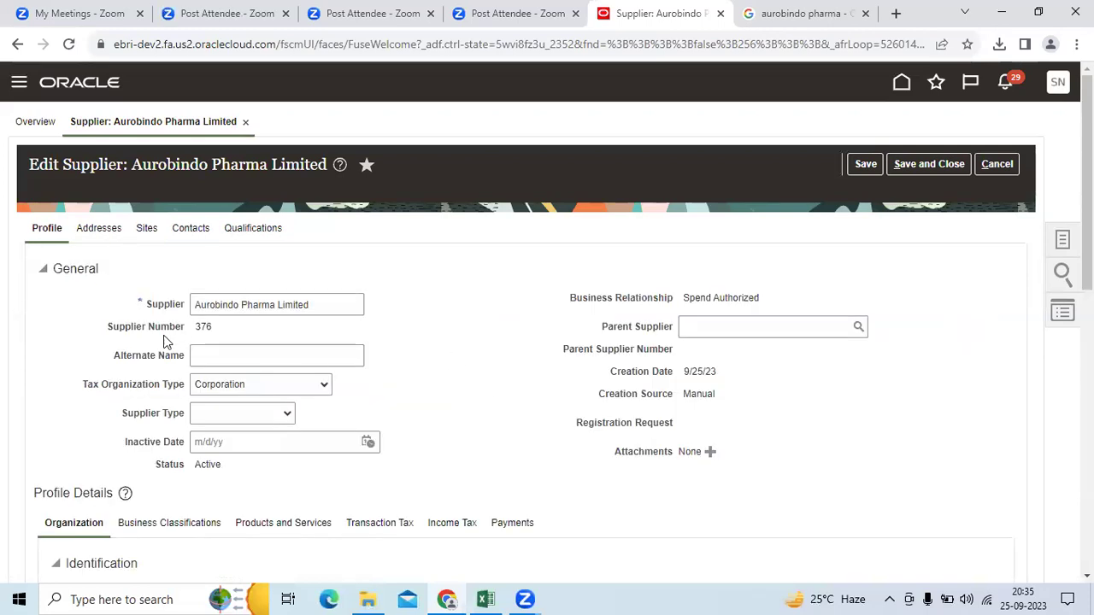
{"action": "left_click_drag", "start_coordinate": [109, 327], "coordinate": [193, 332]}
{"action": "left_click", "coordinate": [225, 415]}
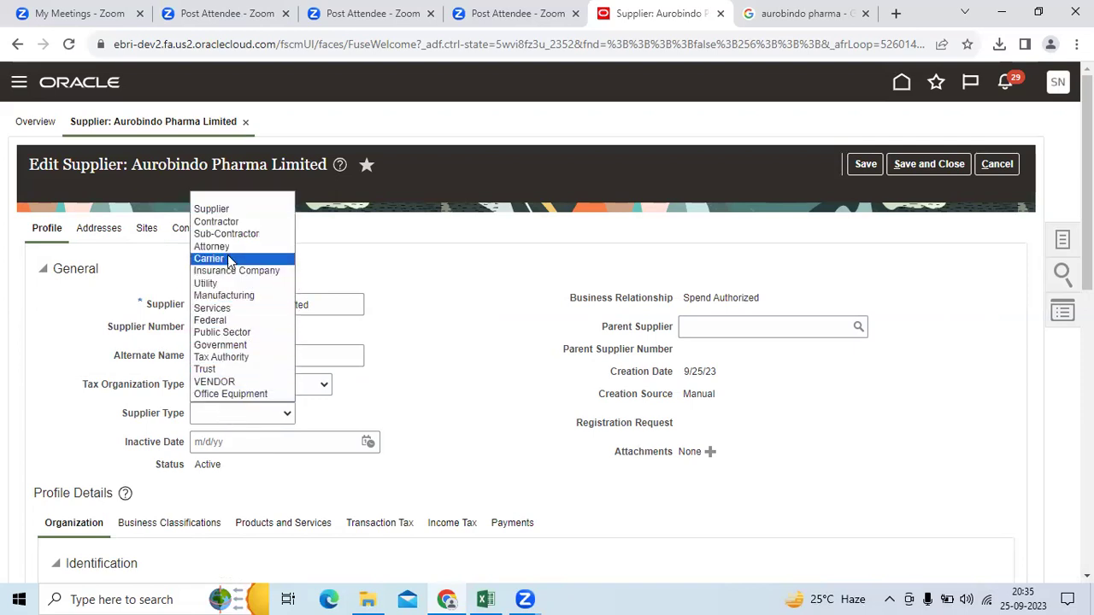
{"action": "left_click", "coordinate": [224, 295]}
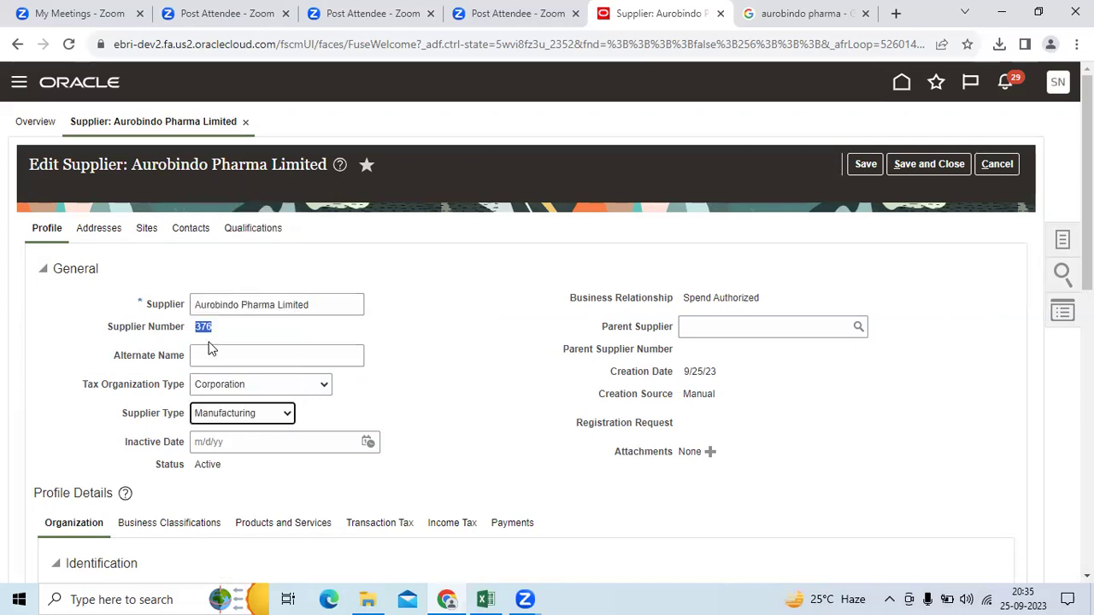
{"action": "triple_click", "coordinate": [122, 414]}
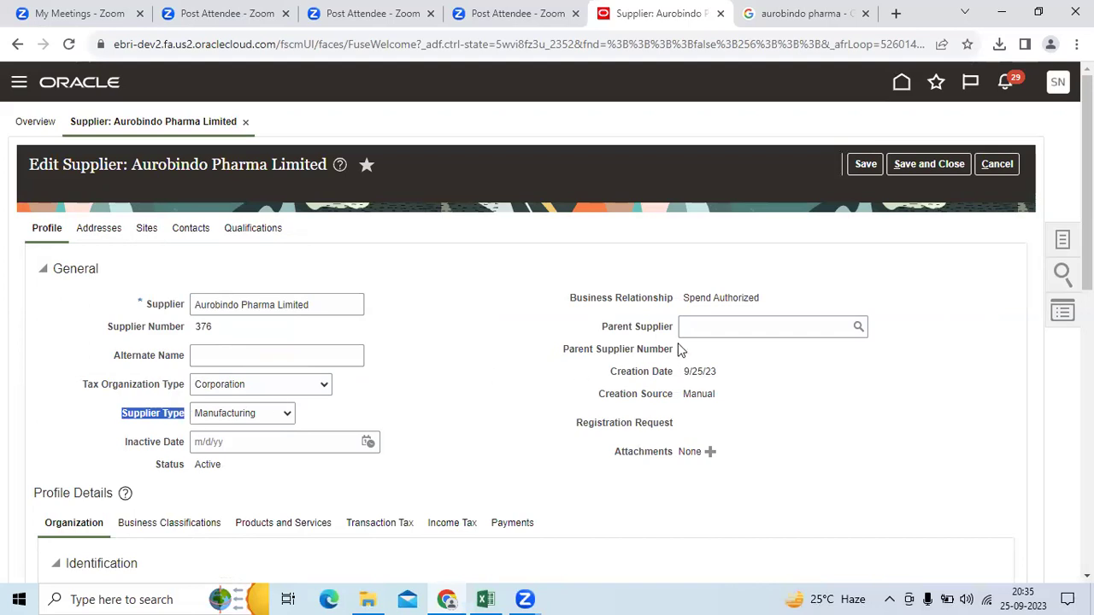
{"action": "left_click", "coordinate": [868, 165]}
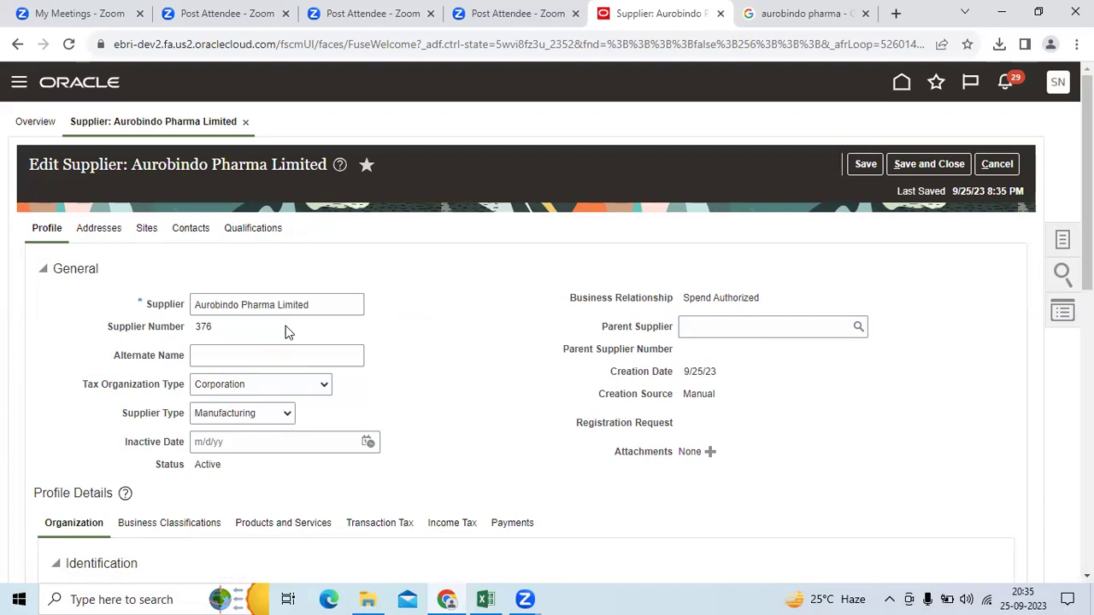
Step: Scroll through the supplier's Profile page, including the Parent Supplier field
{"action": "scroll", "coordinate": [290, 333], "scroll_direction": "down", "scroll_amount": 1}
{"action": "left_click", "coordinate": [746, 246]}
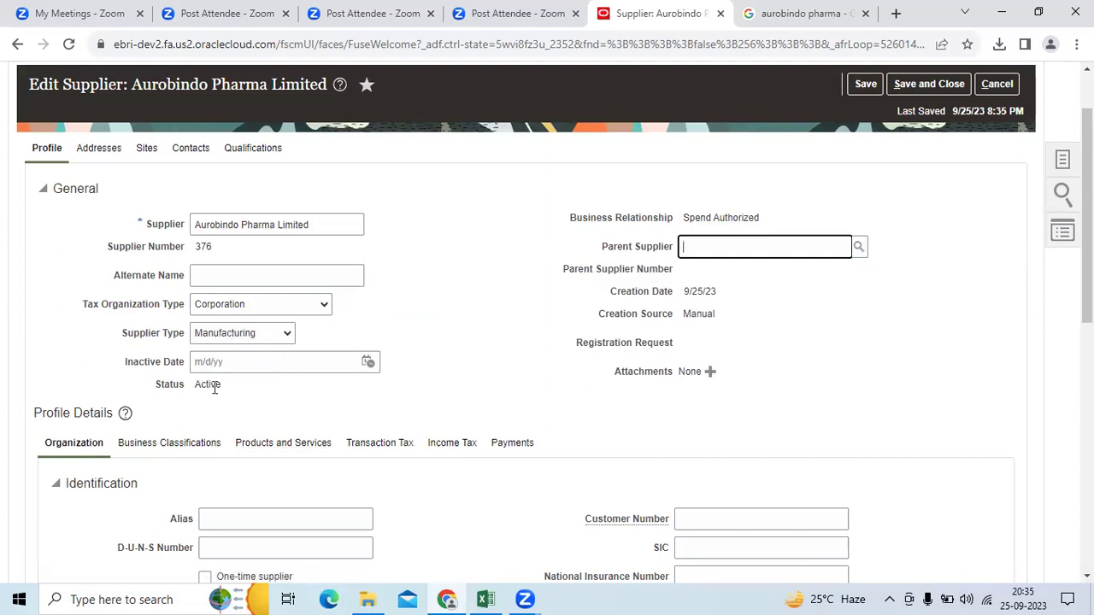
{"action": "scroll", "coordinate": [137, 355], "scroll_direction": "down", "scroll_amount": 5}
{"action": "scroll", "coordinate": [145, 402], "scroll_direction": "down", "scroll_amount": 2}
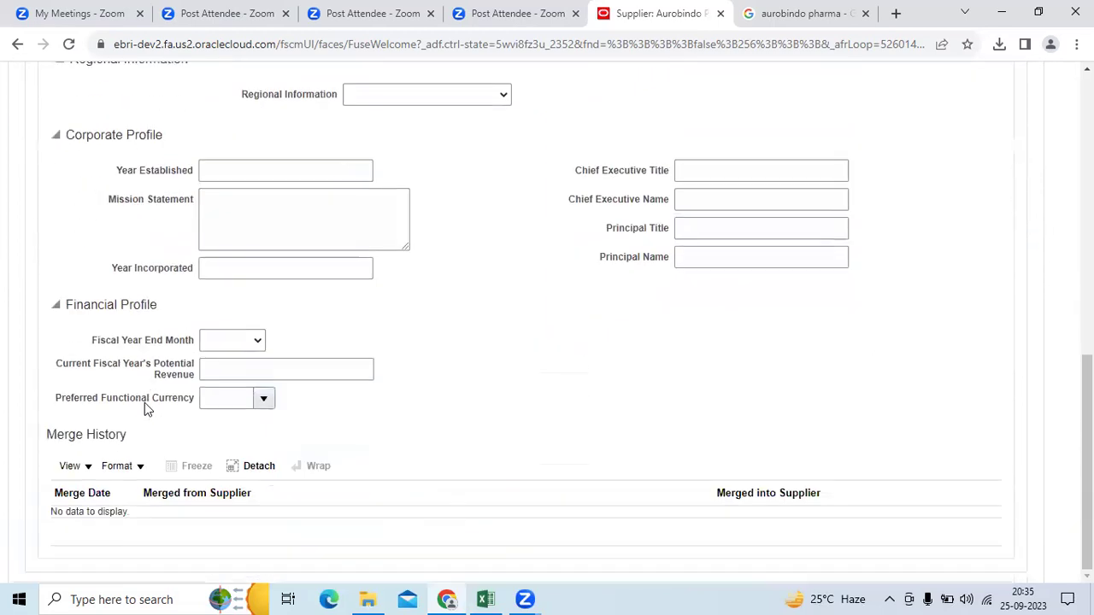
{"action": "scroll", "coordinate": [120, 359], "scroll_direction": "up", "scroll_amount": 7}
{"action": "scroll", "coordinate": [102, 334], "scroll_direction": "down", "scroll_amount": 2}
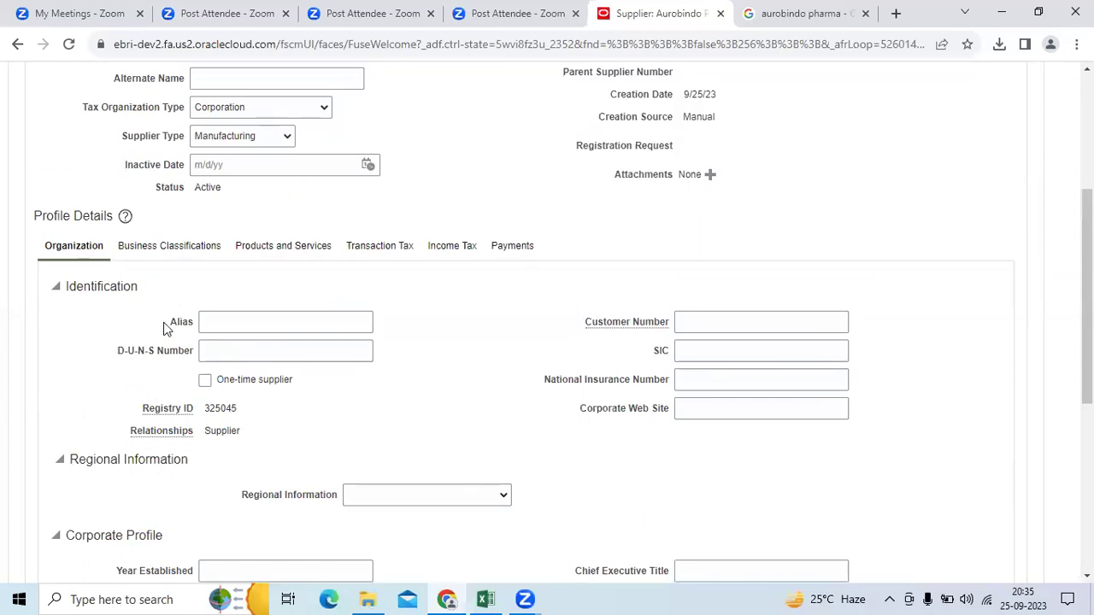
{"action": "scroll", "coordinate": [184, 342], "scroll_direction": "down", "scroll_amount": 2}
{"action": "scroll", "coordinate": [183, 376], "scroll_direction": "down", "scroll_amount": 1}
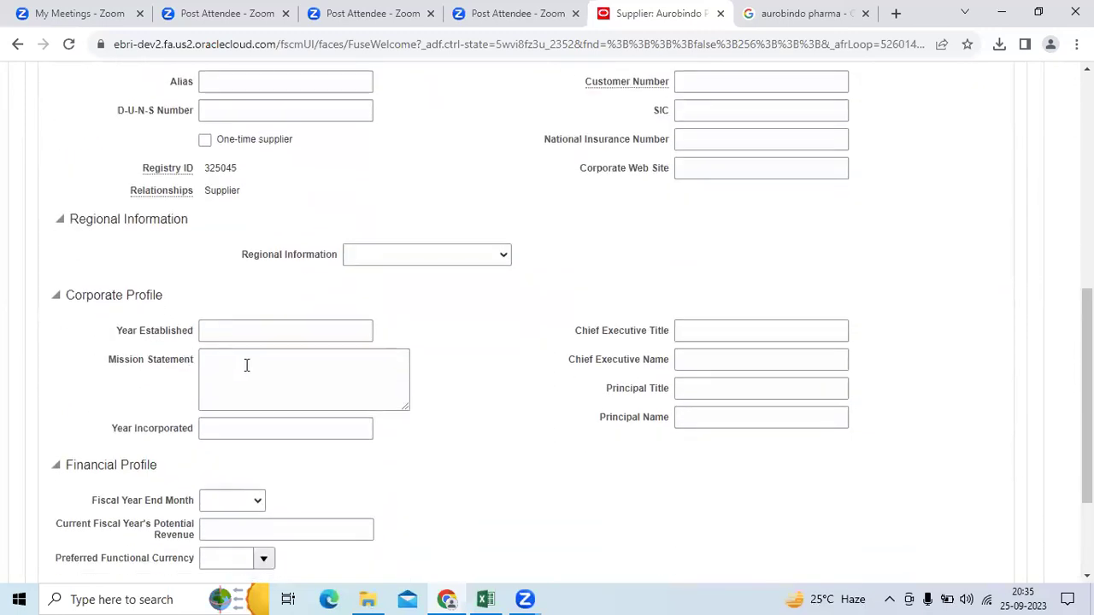
{"action": "scroll", "coordinate": [246, 373], "scroll_direction": "down", "scroll_amount": 2}
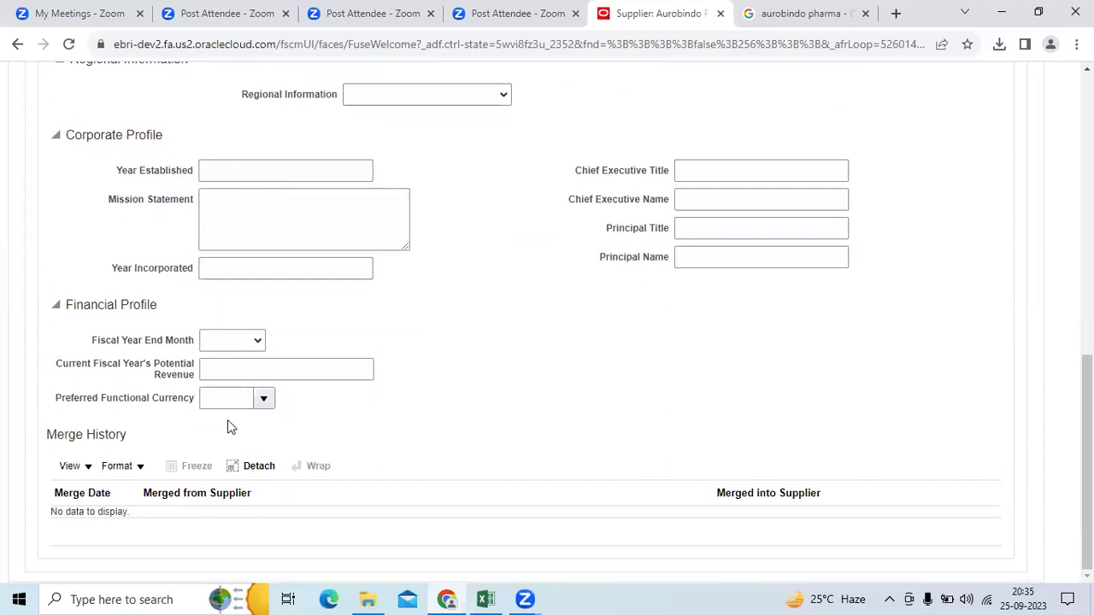
{"action": "scroll", "coordinate": [227, 420], "scroll_direction": "up", "scroll_amount": 3}
Step: Review Business Classifications, Products and Services, Transaction Tax, Income Tax and Payments, then view Addresses
{"action": "left_click", "coordinate": [162, 167]}
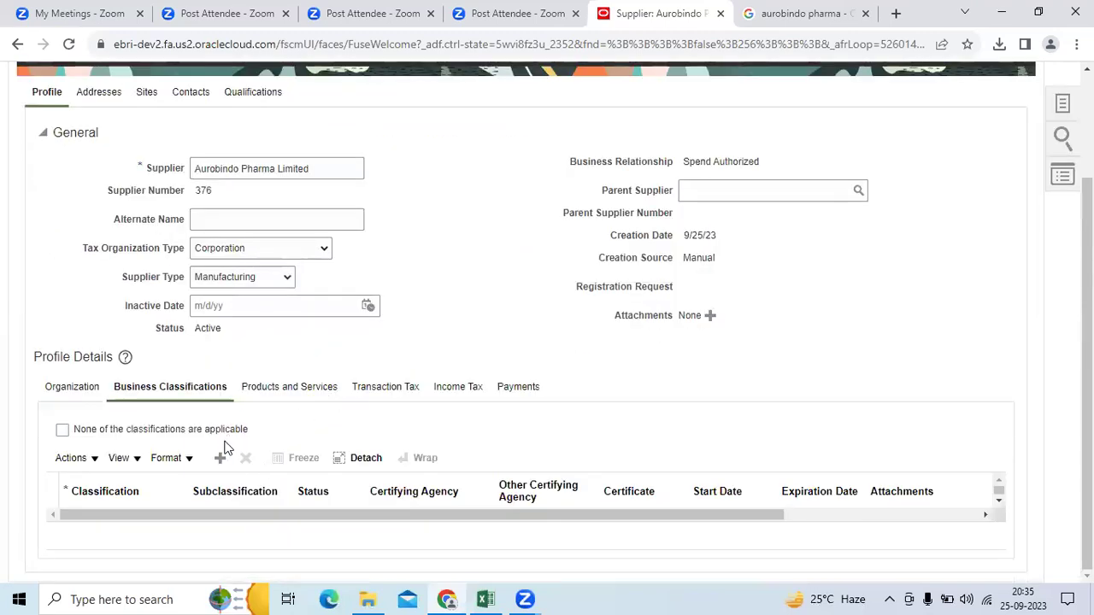
{"action": "left_click", "coordinate": [267, 390]}
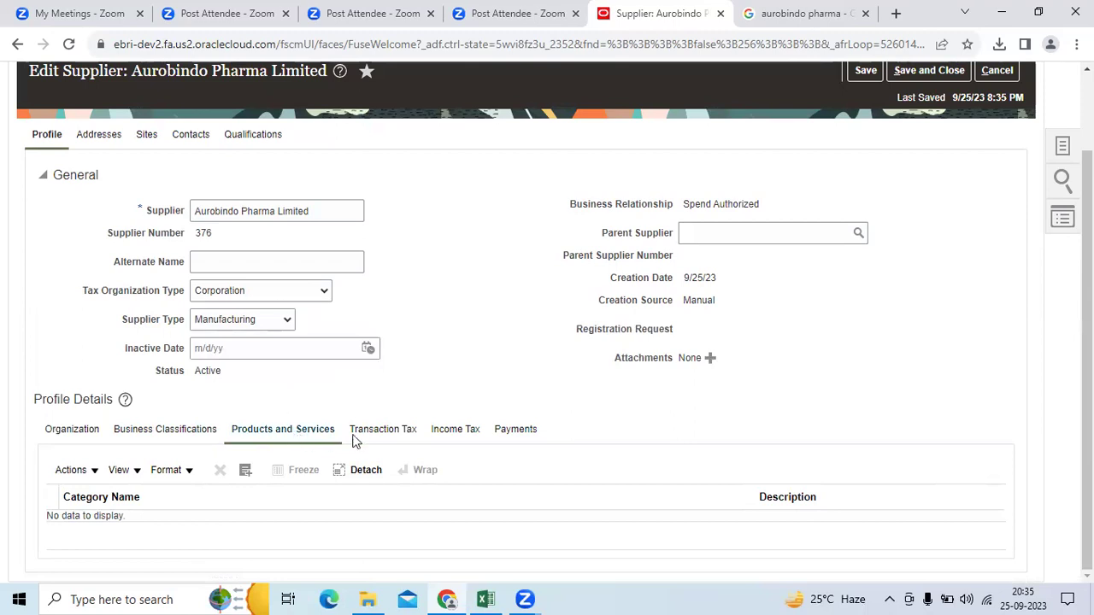
{"action": "left_click", "coordinate": [404, 432]}
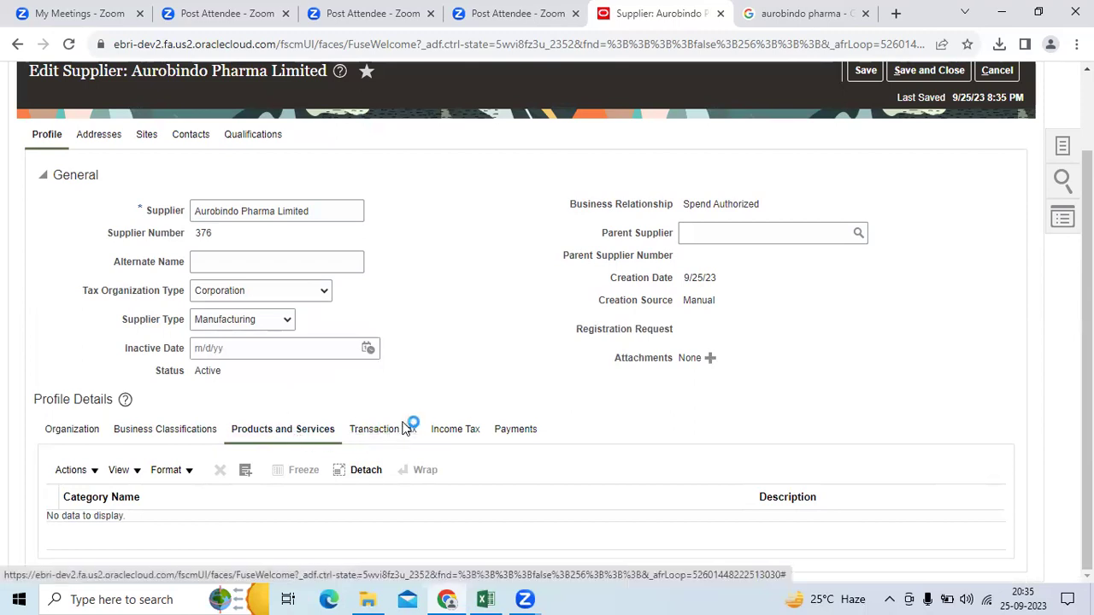
{"action": "left_click", "coordinate": [445, 433]}
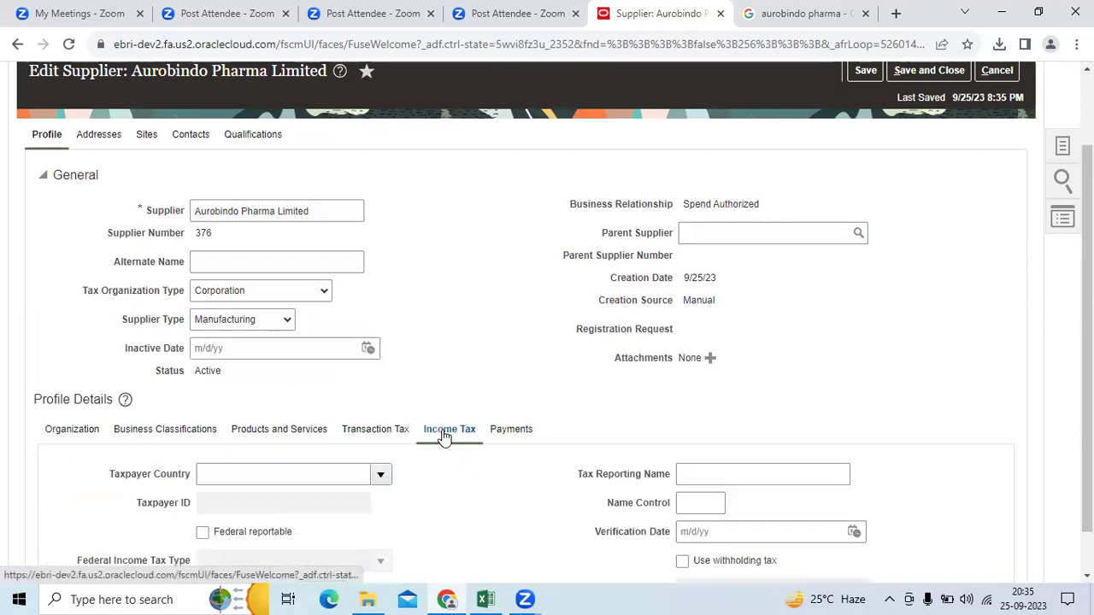
{"action": "left_click", "coordinate": [504, 434]}
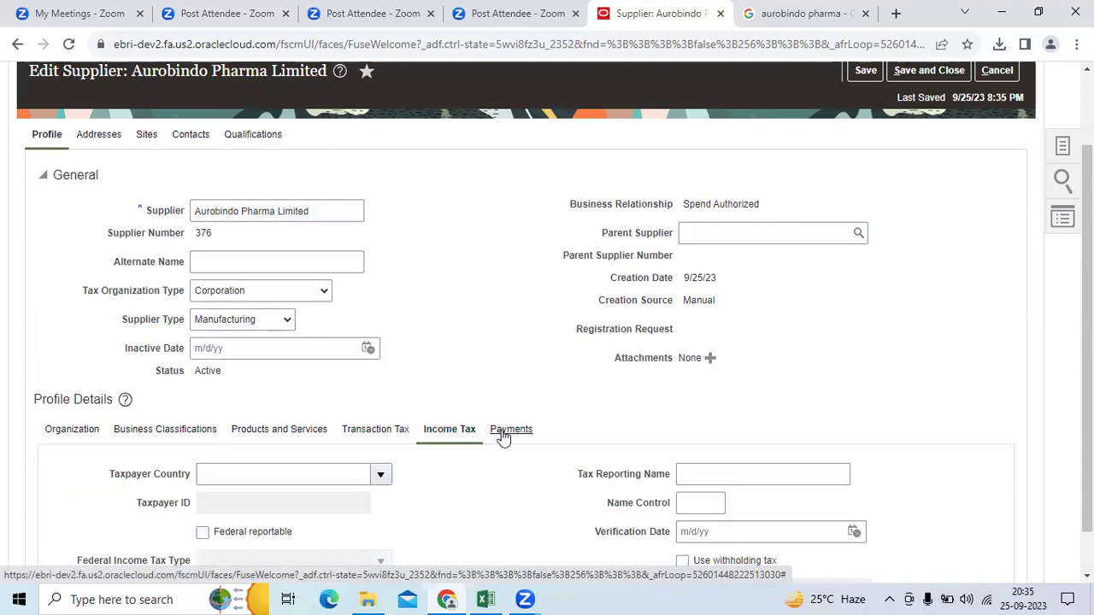
{"action": "scroll", "coordinate": [505, 436], "scroll_direction": "down", "scroll_amount": 4}
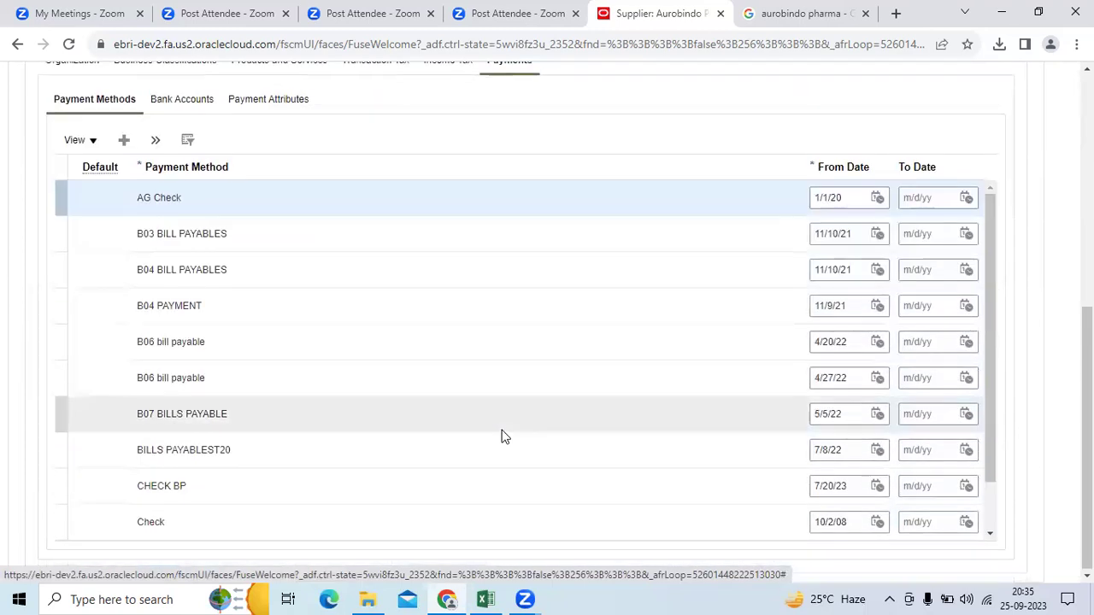
{"action": "scroll", "coordinate": [501, 435], "scroll_direction": "up", "scroll_amount": 5}
{"action": "left_click", "coordinate": [94, 230]}
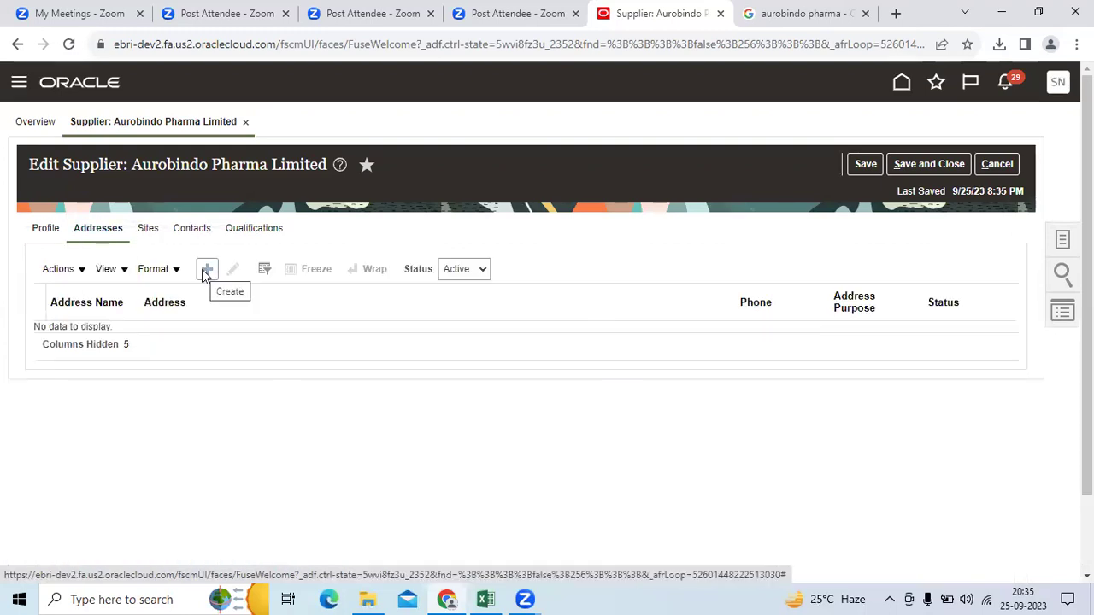
Step: Start a new address named Hyderabad in India, then return to the Google results tab
{"action": "left_click", "coordinate": [205, 270]}
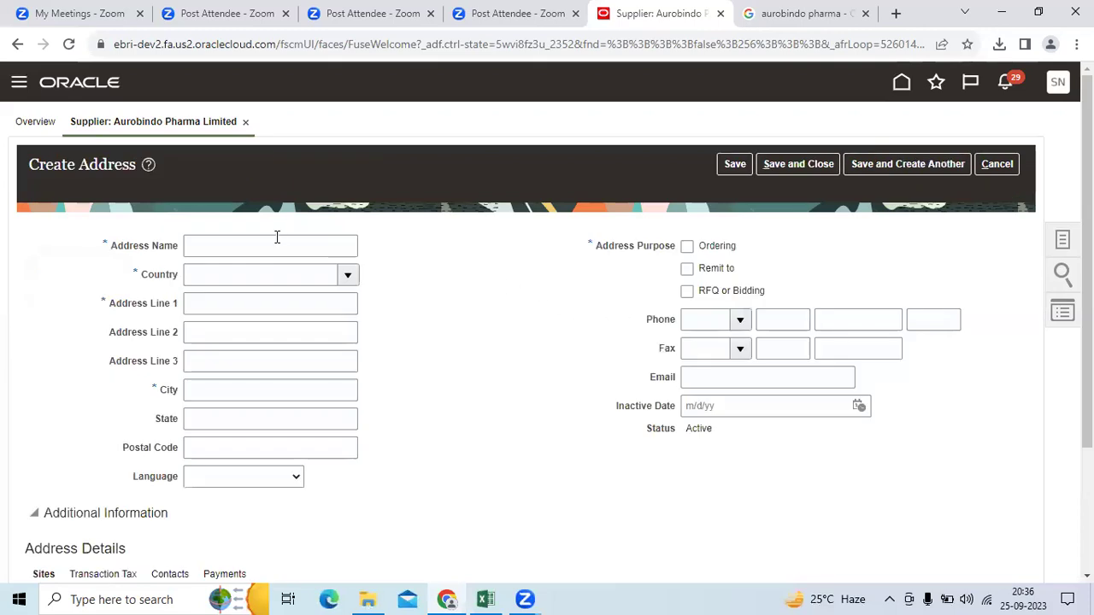
{"action": "left_click", "coordinate": [272, 243]}
{"action": "type", "text": "Hyderabad"}
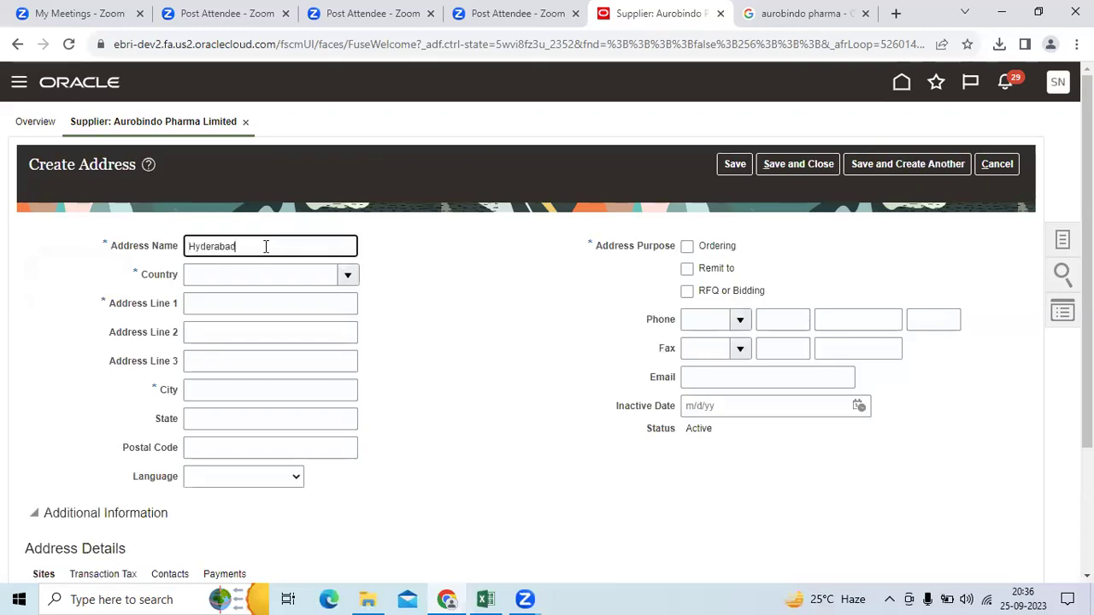
{"action": "key", "text": "Tab"}
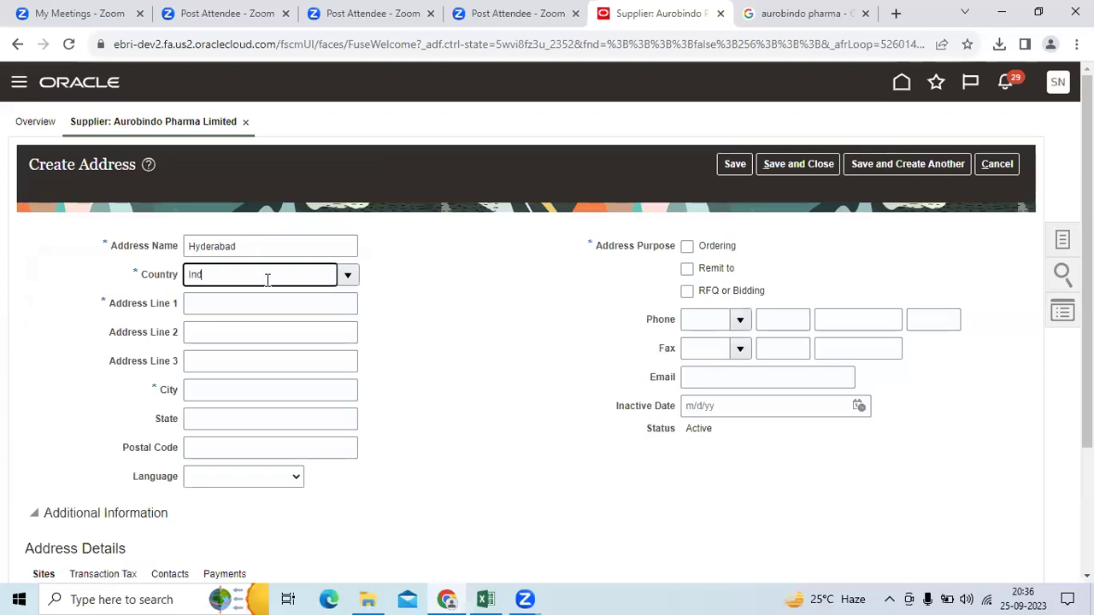
{"action": "key", "text": "Tab"}
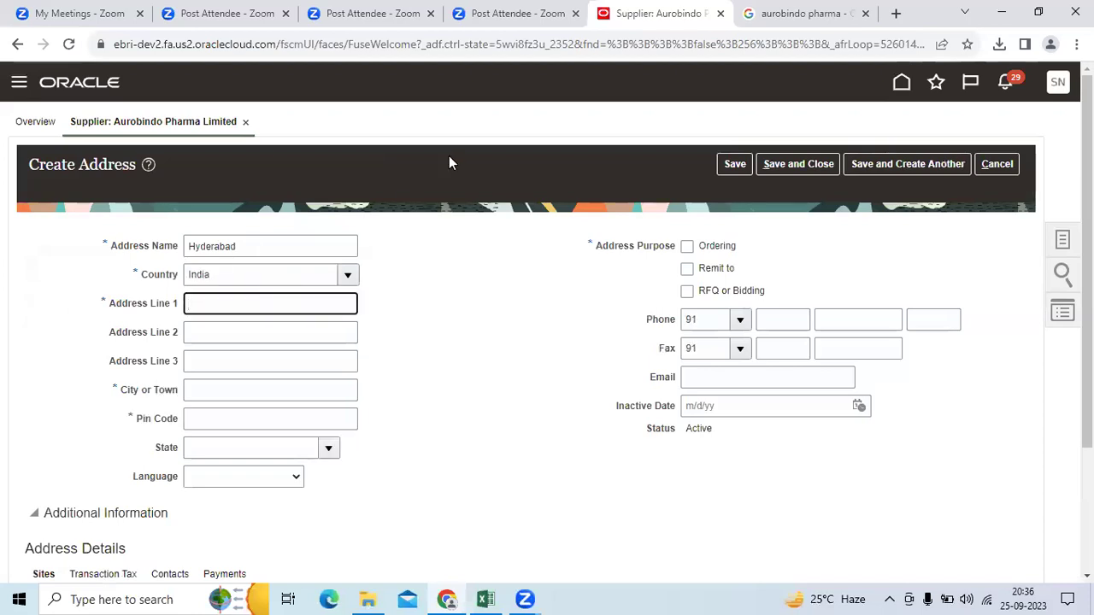
{"action": "left_click", "coordinate": [787, 13]}
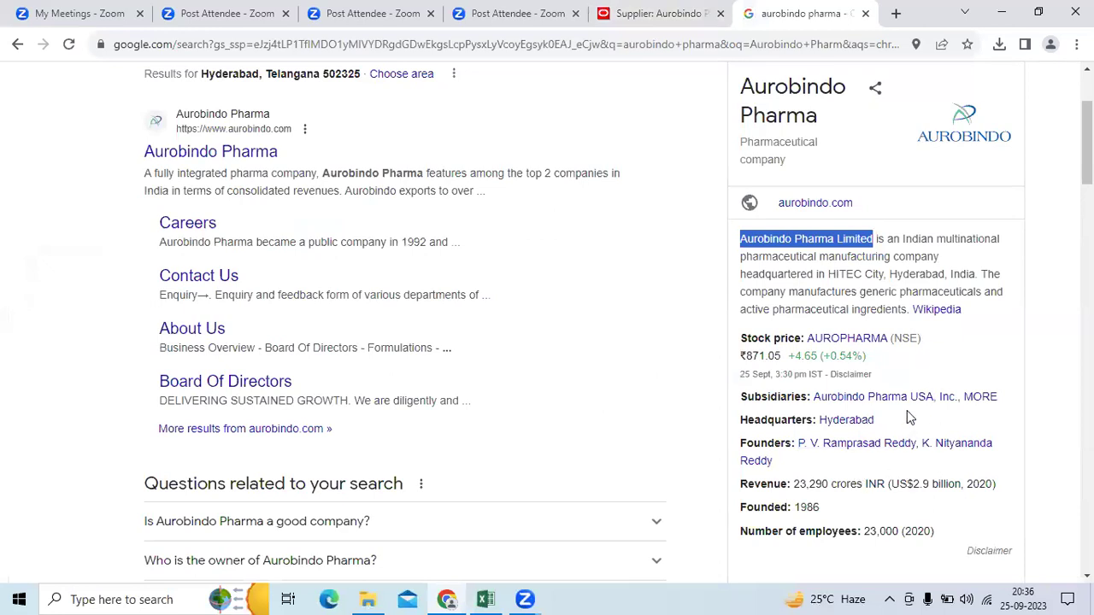
Step: Copy 'HITEC City, Hyderabad, India' from the knowledge panel into Address Line 1
{"action": "scroll", "coordinate": [907, 411], "scroll_direction": "down", "scroll_amount": 1}
{"action": "scroll", "coordinate": [907, 410], "scroll_direction": "up", "scroll_amount": 2}
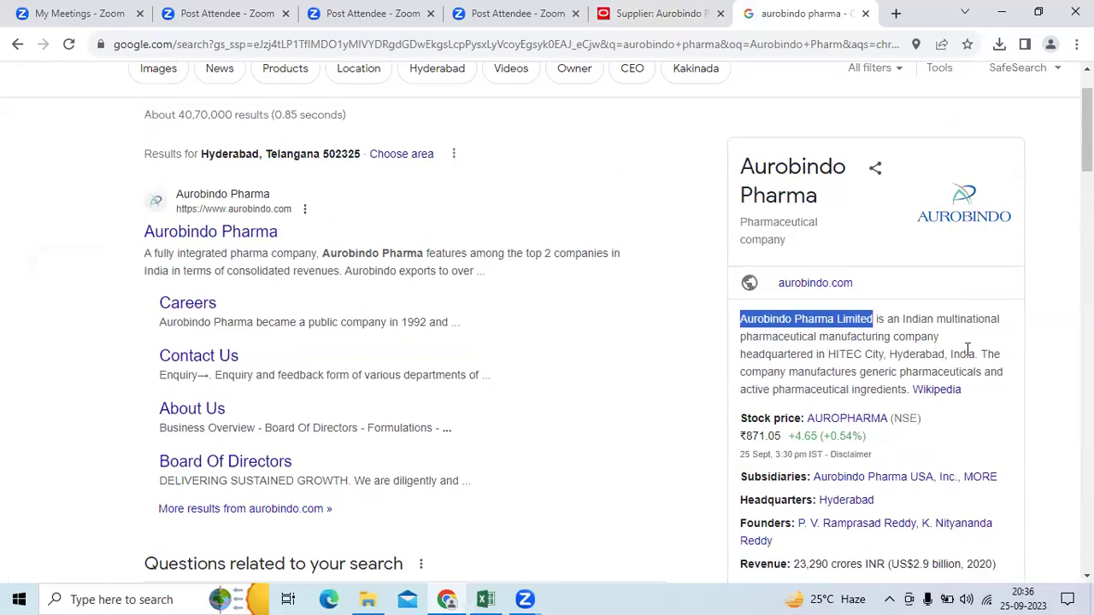
{"action": "left_click_drag", "start_coordinate": [976, 350], "coordinate": [830, 356]}
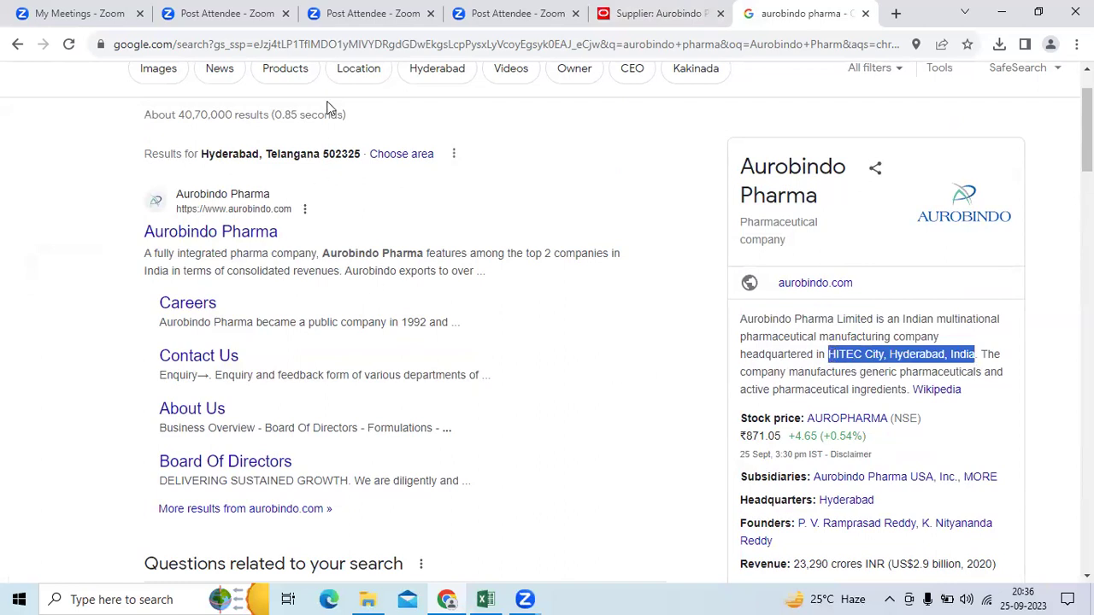
{"action": "key", "text": "ctrl+c"}
{"action": "key", "text": "ctrl+shift+Tab"}
Step: Trim Address Line 1 to 'HITEC City' and set City to Hyderabad
{"action": "key", "text": "ctrl+v"}
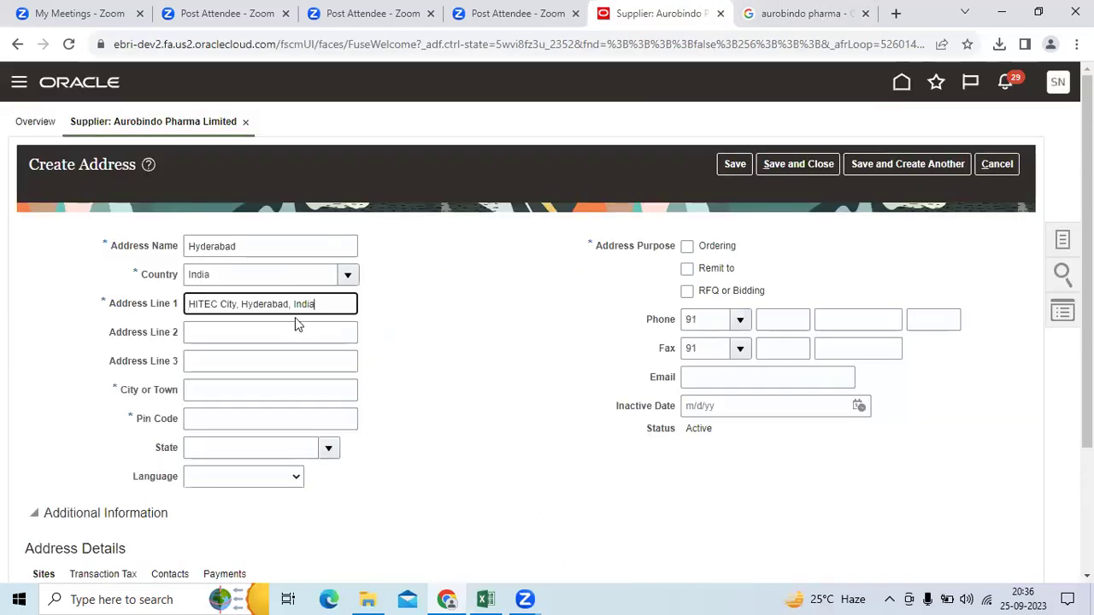
{"action": "left_click_drag", "start_coordinate": [320, 303], "coordinate": [246, 303]}
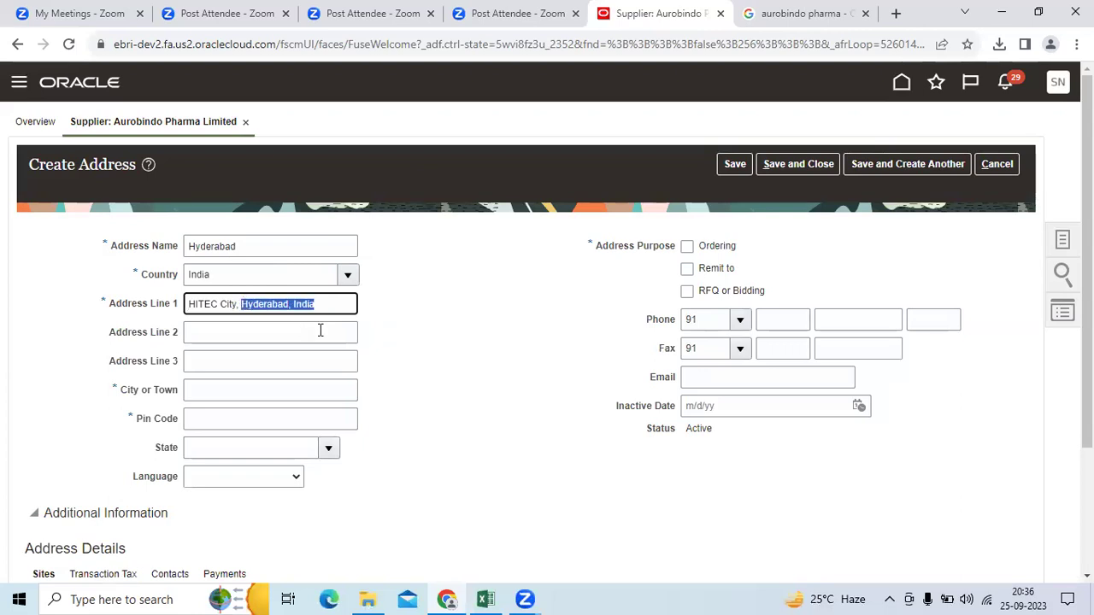
{"action": "key", "text": "BackSpace"}
{"action": "key", "text": "Tab"}
{"action": "key", "text": "Tab"}
{"action": "key", "text": "Tab"}
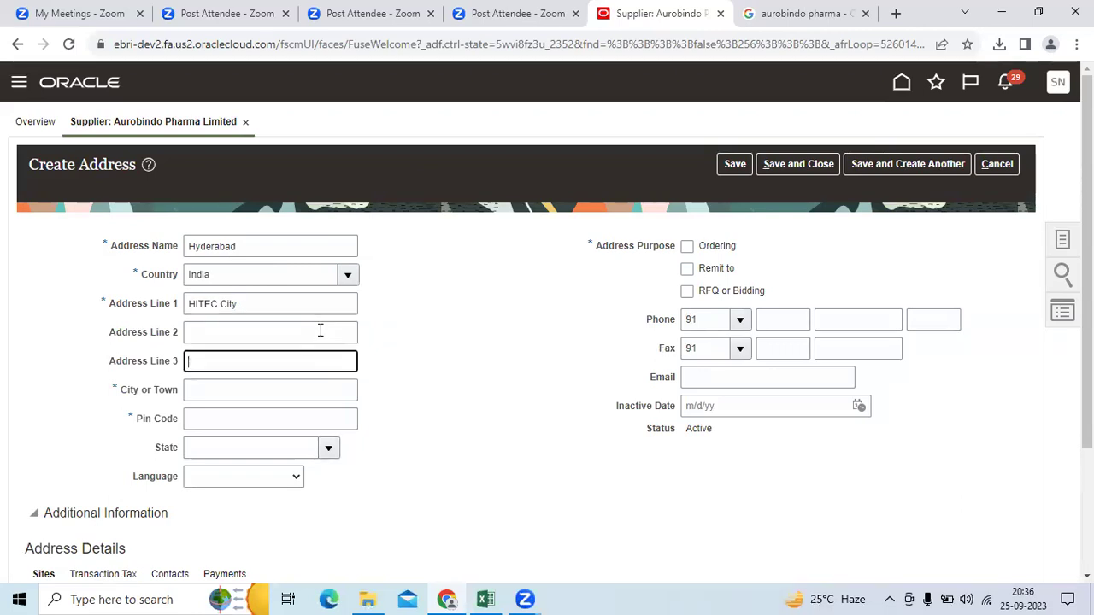
{"action": "type", "text": "Hyderabad"}
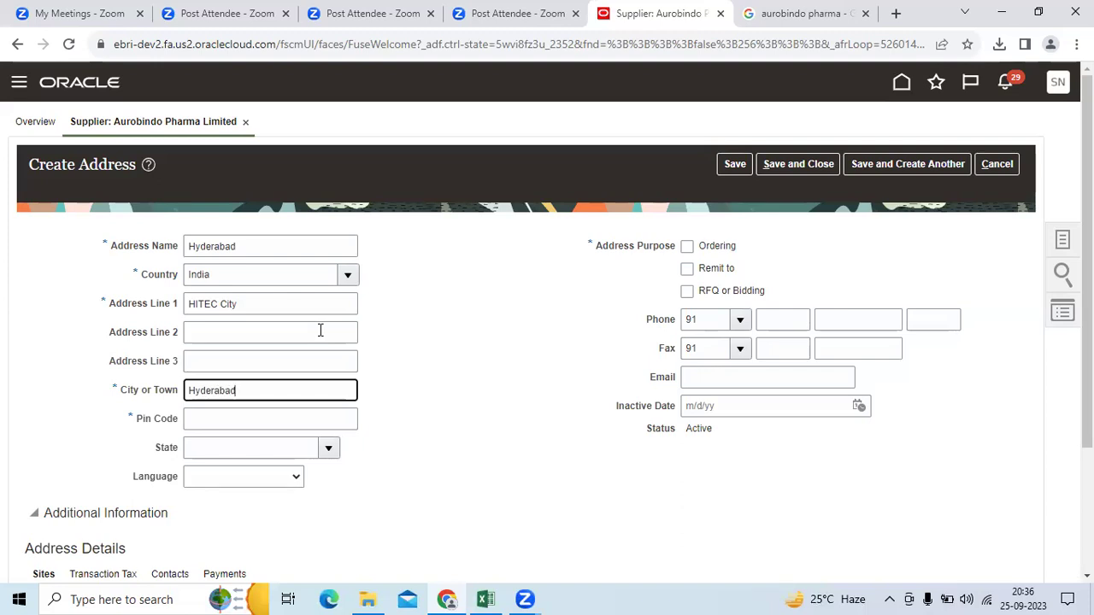
{"action": "key", "text": "Tab"}
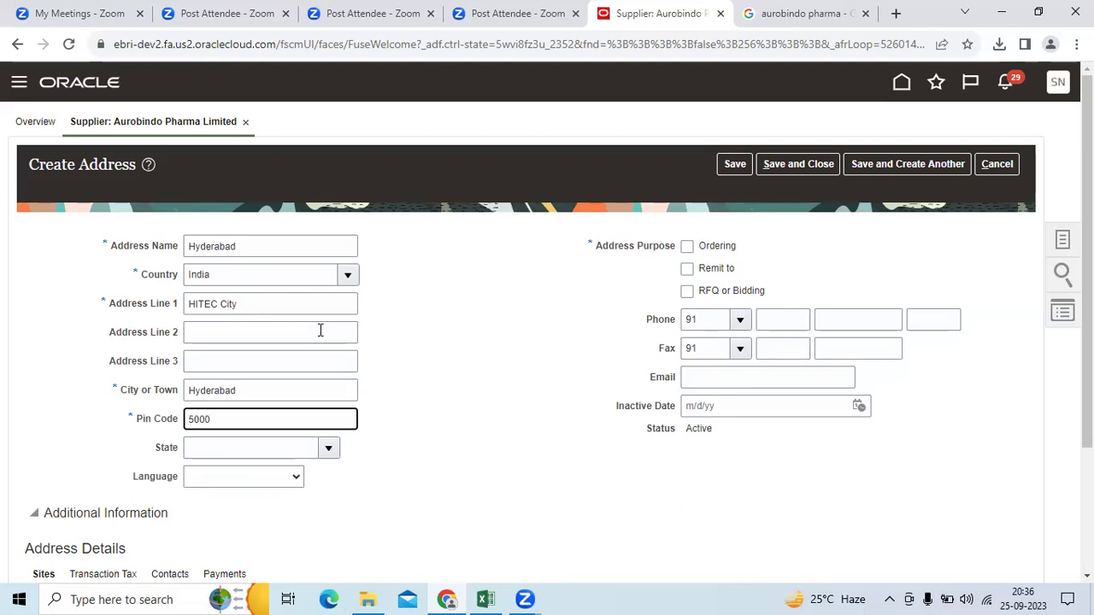
{"action": "key", "text": "Tab"}
Step: Search the State lookup for 'Te' and select Telangana
{"action": "type", "text": "Telangan"}
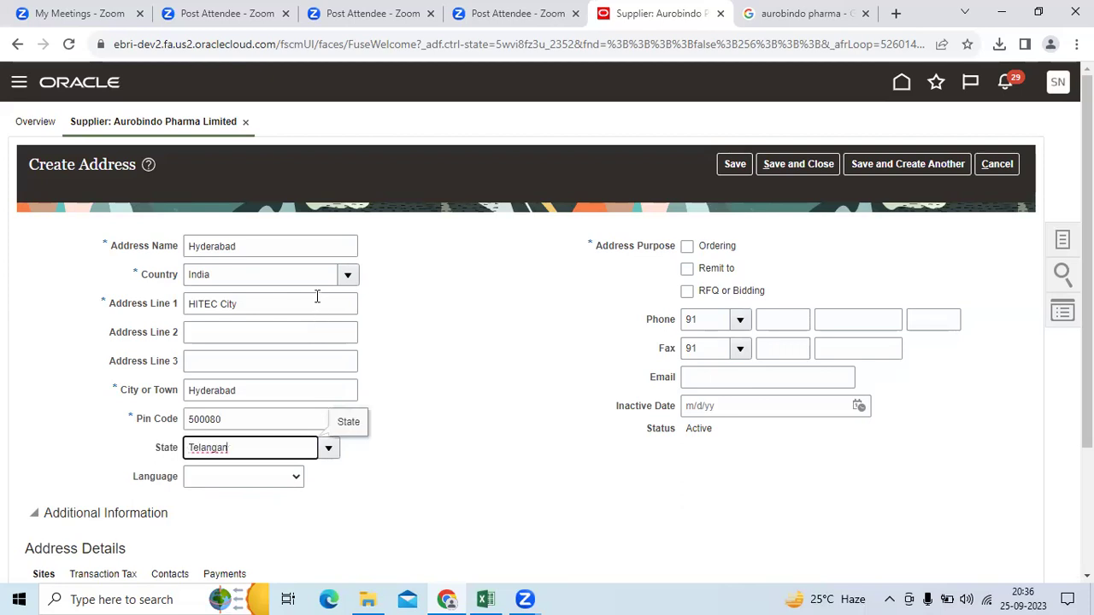
{"action": "key", "text": "BackSpace"}
{"action": "key", "text": "BackSpace"}
{"action": "key", "text": "BackSpace"}
{"action": "type", "text": "lnagana"}
{"action": "key", "text": "BackSpace"}
{"action": "key", "text": "BackSpace"}
{"action": "key", "text": "BackSpace"}
{"action": "key", "text": "BackSpace"}
{"action": "key", "text": "BackSpace"}
{"action": "key", "text": "BackSpace"}
{"action": "key", "text": "BackSpace"}
{"action": "key", "text": "BackSpace"}
{"action": "key", "text": "BackSpace"}
{"action": "type", "text": "telngana"}
{"action": "key", "text": "Tab"}
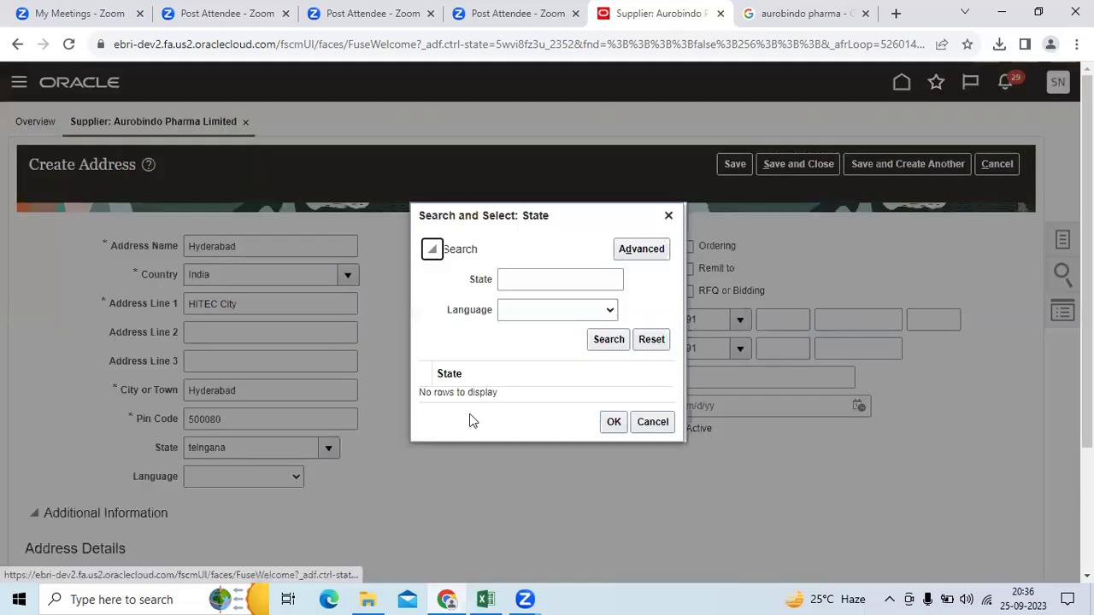
{"action": "left_click", "coordinate": [557, 287]}
{"action": "type", "text": "Tel"}
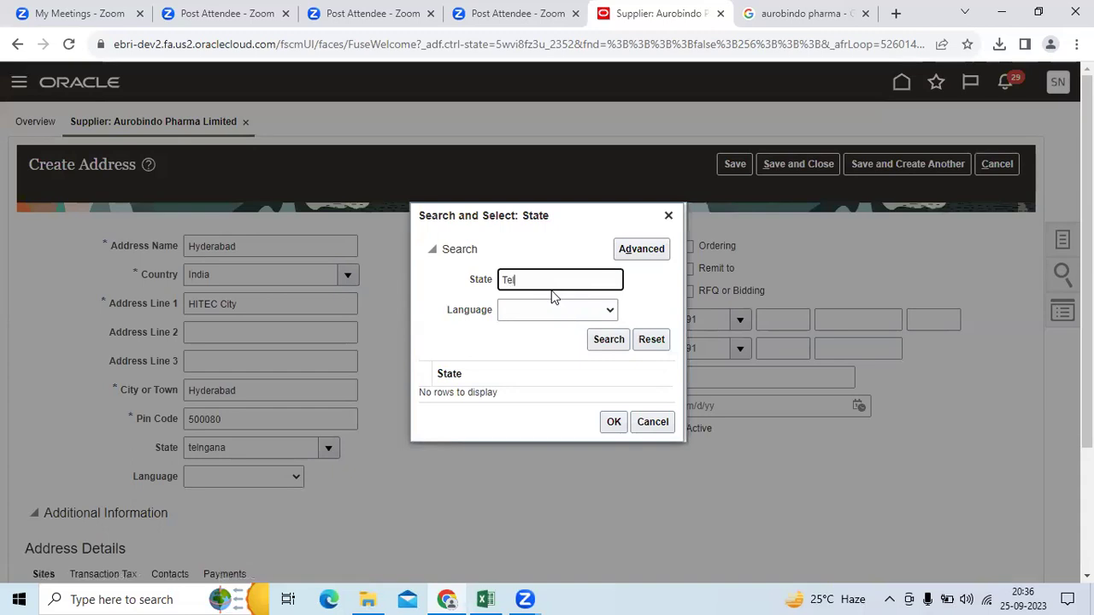
{"action": "key", "text": "Return"}
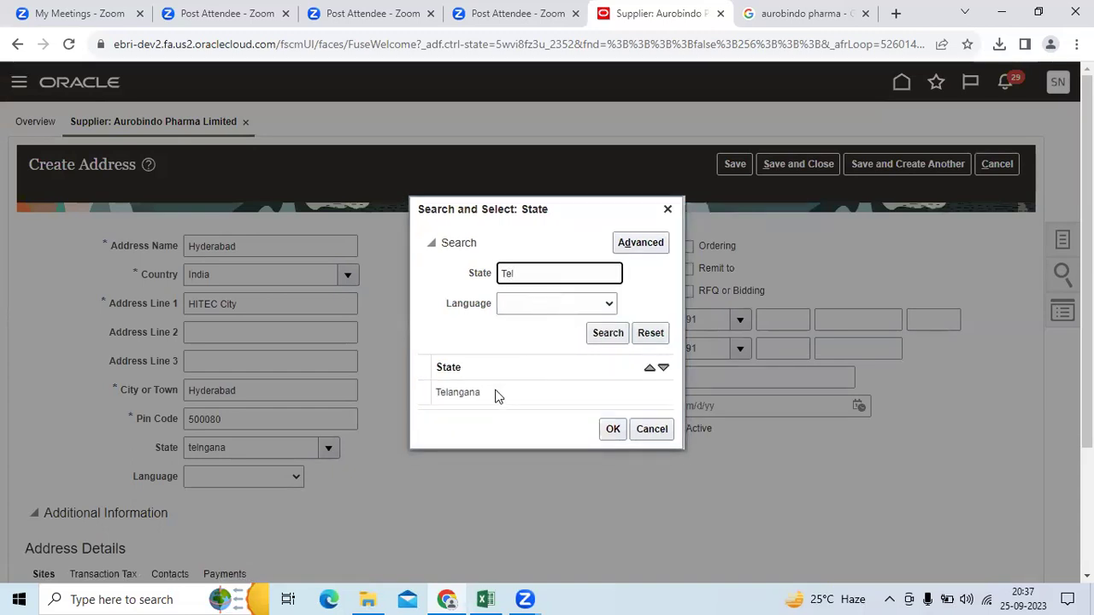
{"action": "left_click", "coordinate": [498, 395]}
{"action": "left_click", "coordinate": [610, 430]}
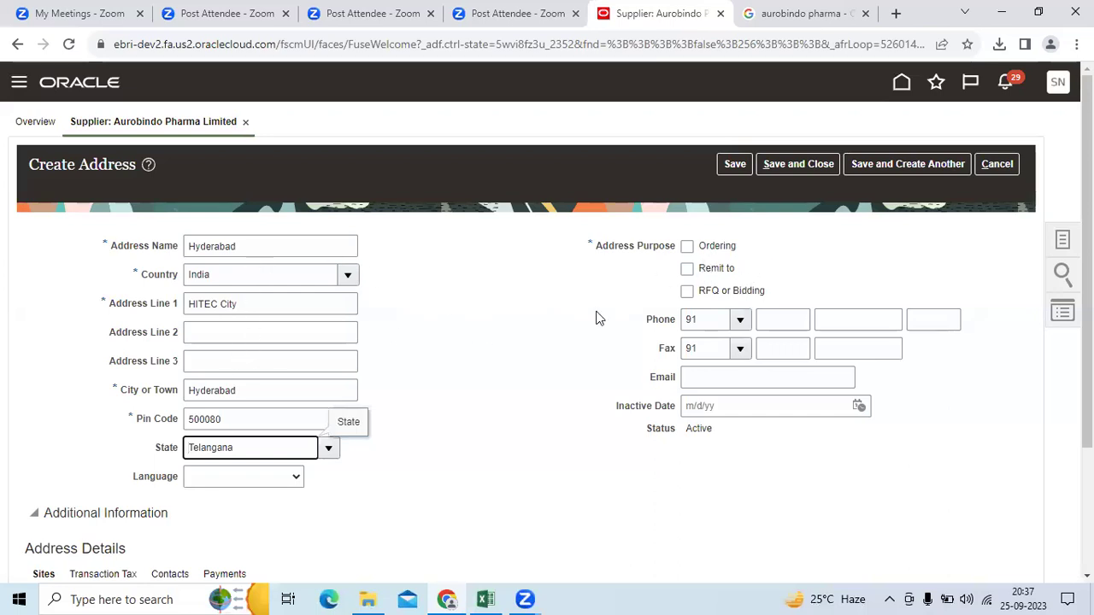
Step: Tick the Ordering and Remit to purposes for the Hyderabad address
{"action": "left_click", "coordinate": [688, 247]}
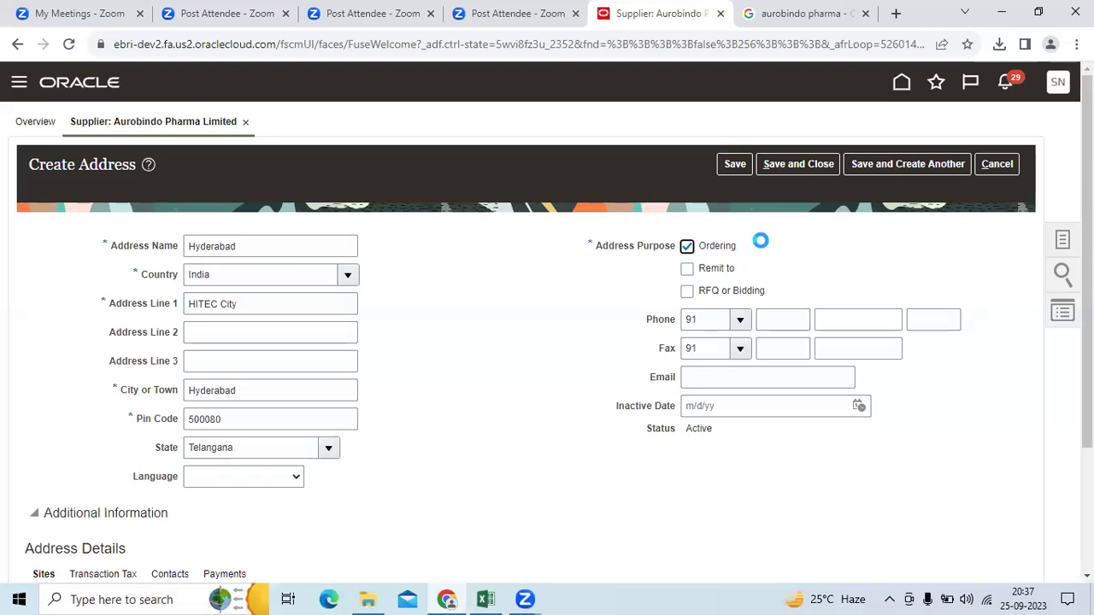
{"action": "left_click", "coordinate": [690, 269]}
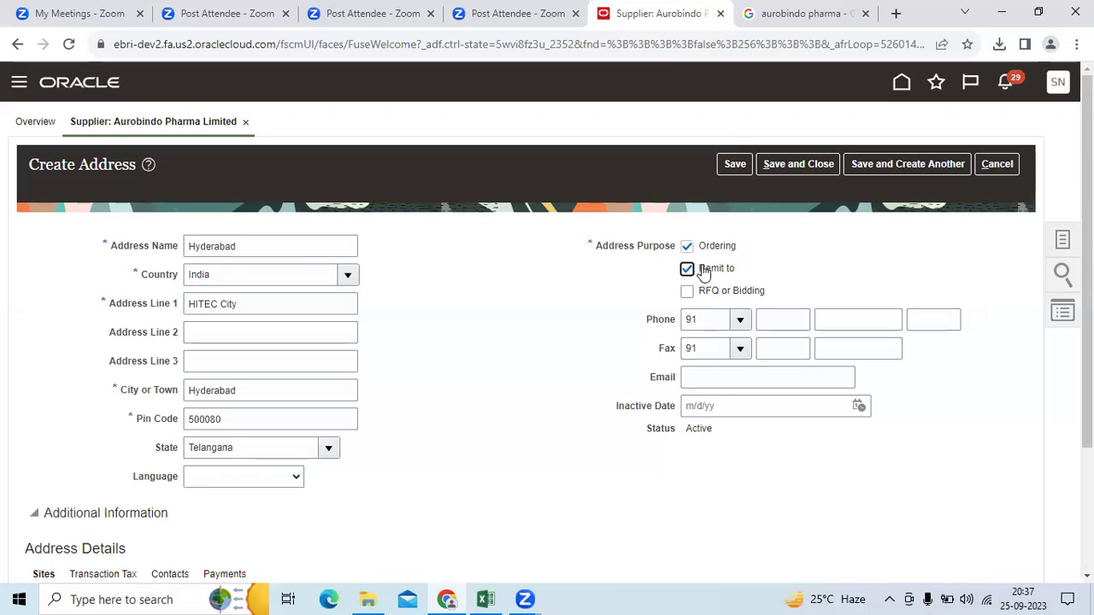
{"action": "left_click_drag", "start_coordinate": [742, 270], "coordinate": [701, 271]}
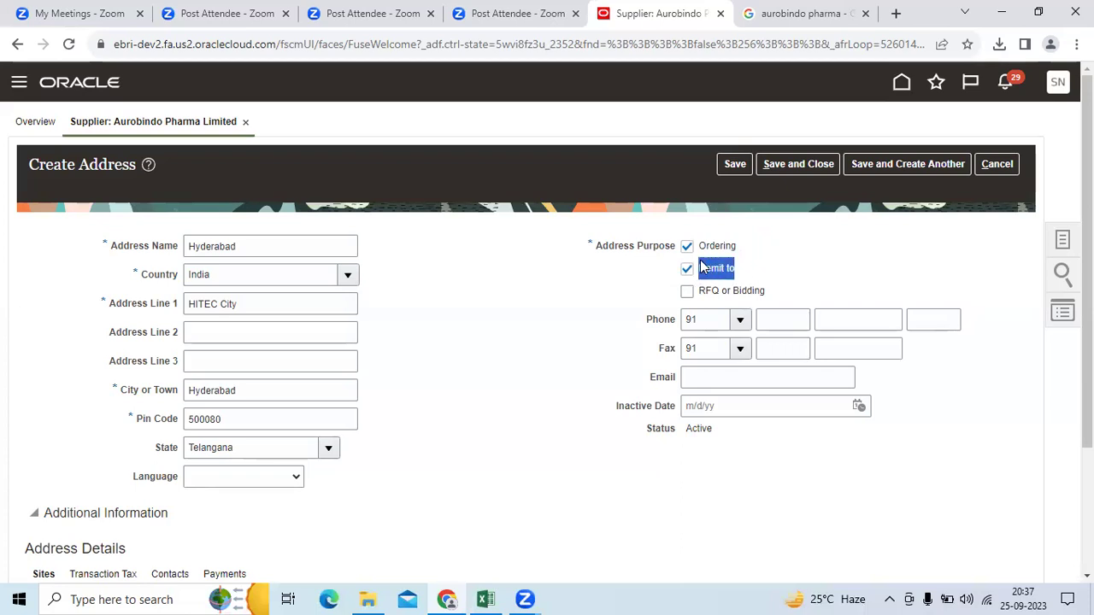
Step: Fill in the phone area code and number, fax area code and number, and company e-mail
{"action": "left_click", "coordinate": [774, 321]}
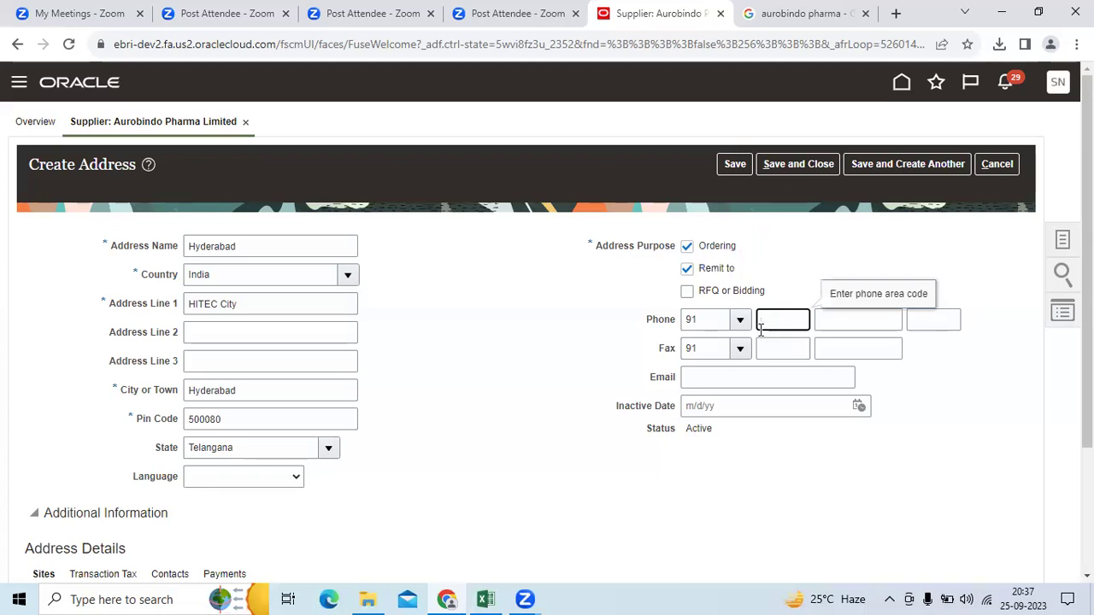
{"action": "key", "text": "Tab"}
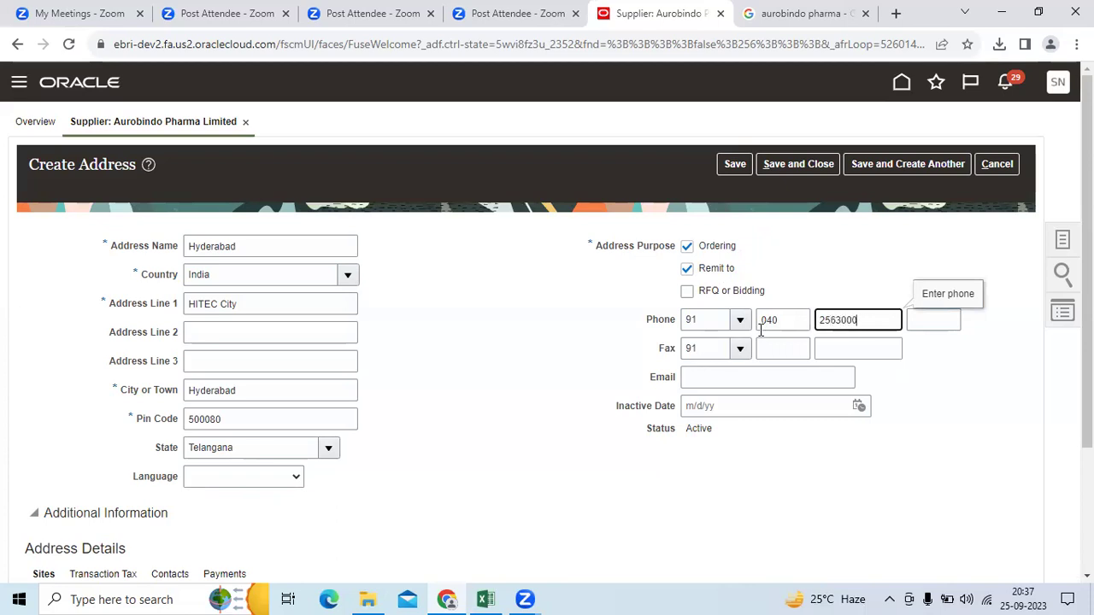
{"action": "key", "text": "Tab"}
{"action": "key", "text": "Tab"}
{"action": "key", "text": "Tab"}
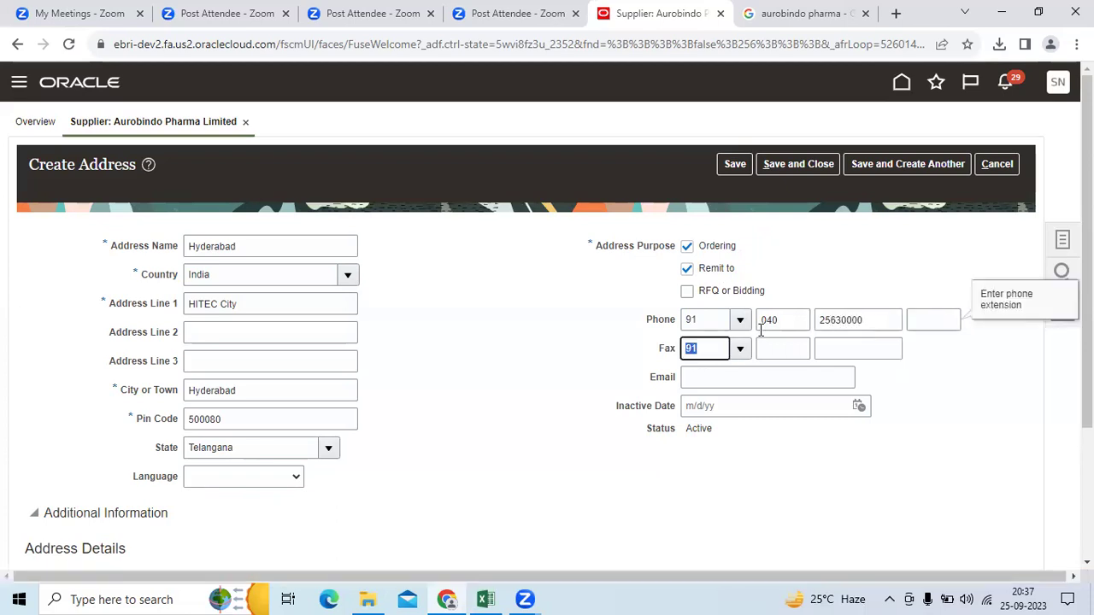
{"action": "type", "text": "040"}
{"action": "key", "text": "Tab"}
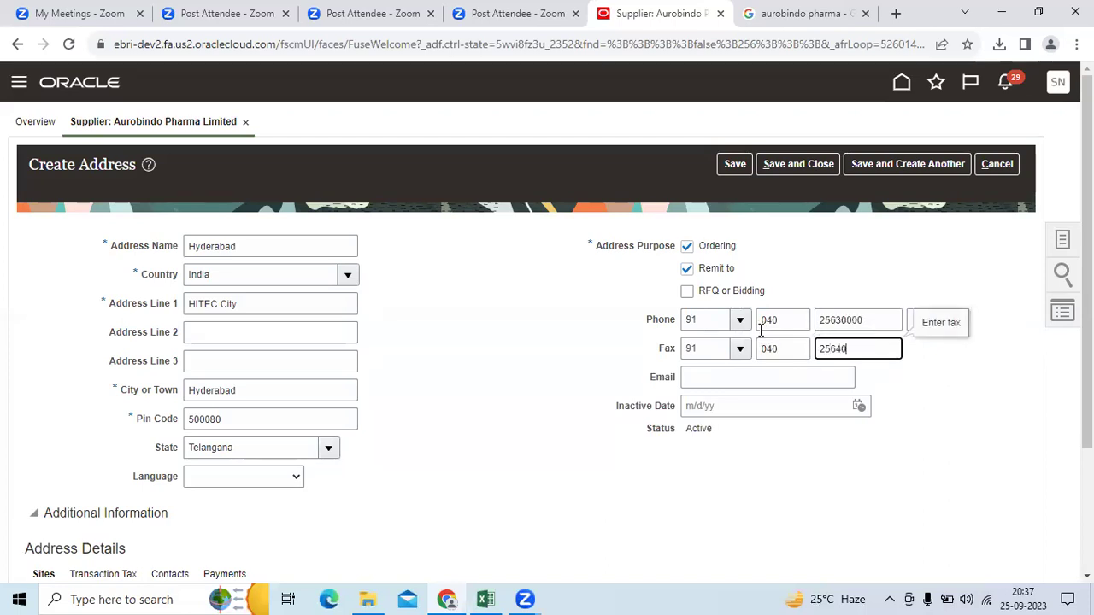
{"action": "key", "text": "Tab"}
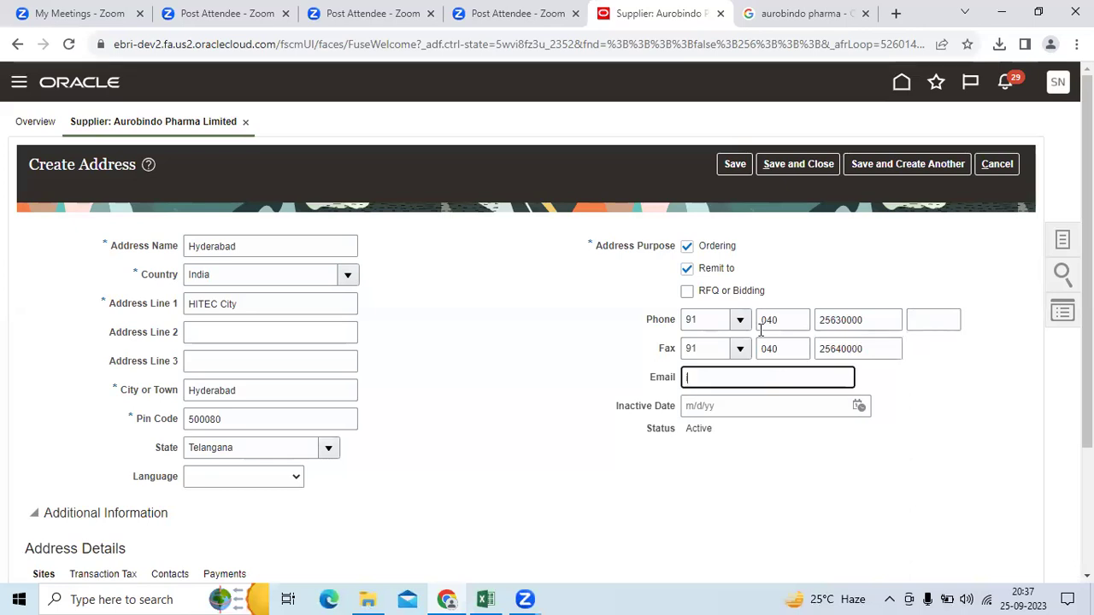
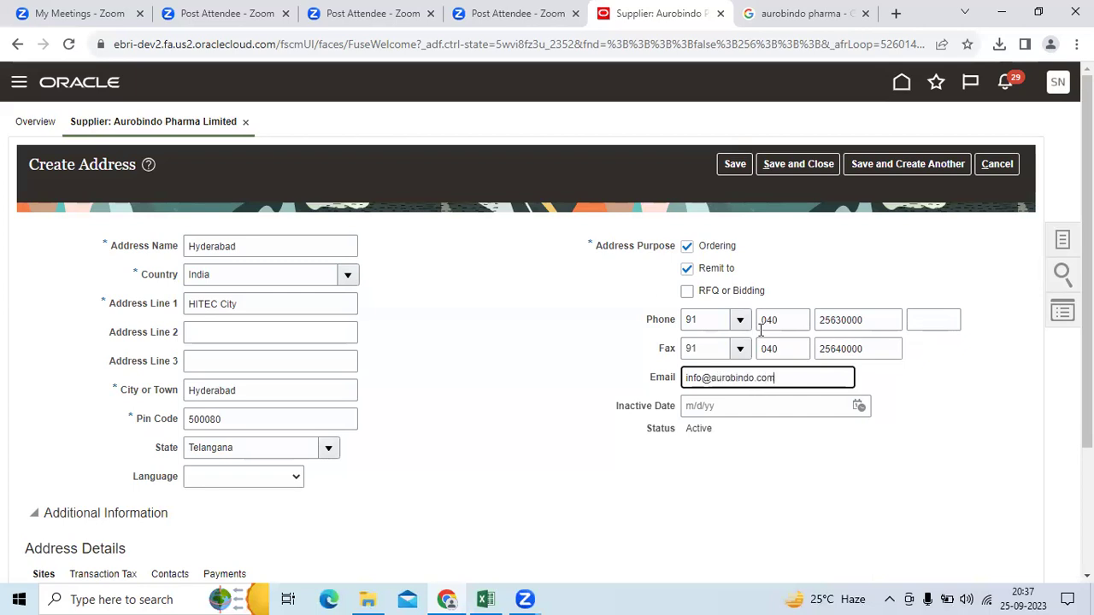
{"action": "key", "text": "Tab"}
{"action": "scroll", "coordinate": [737, 323], "scroll_direction": "down", "scroll_amount": 2}
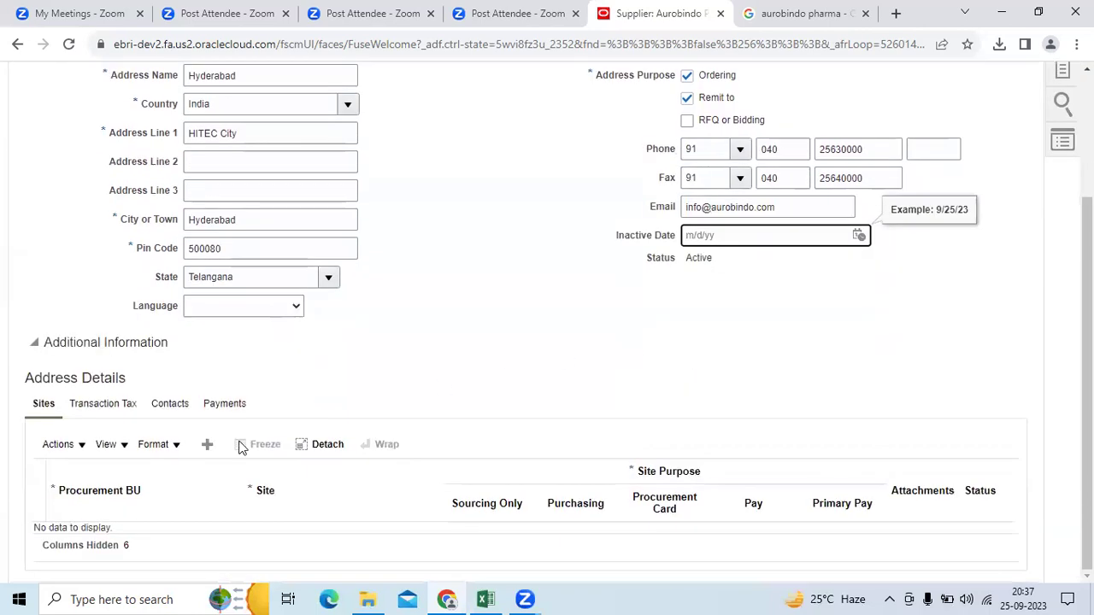
{"action": "scroll", "coordinate": [764, 242], "scroll_direction": "up", "scroll_amount": 2}
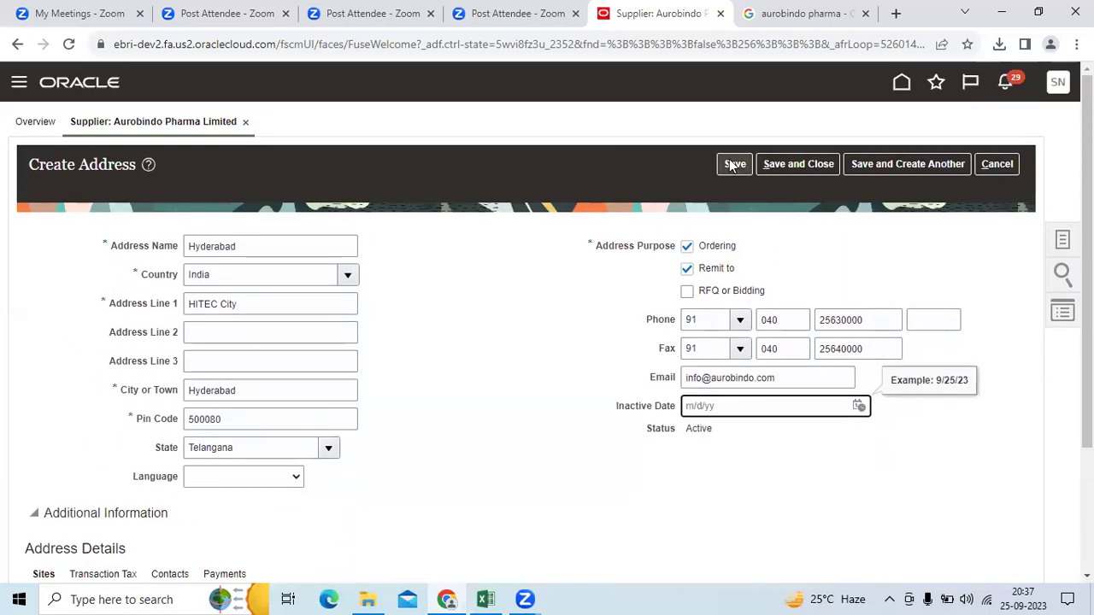
Step: Save the Hyderabad address, Save and Close it, and acknowledge the confirmation
{"action": "left_click", "coordinate": [734, 164]}
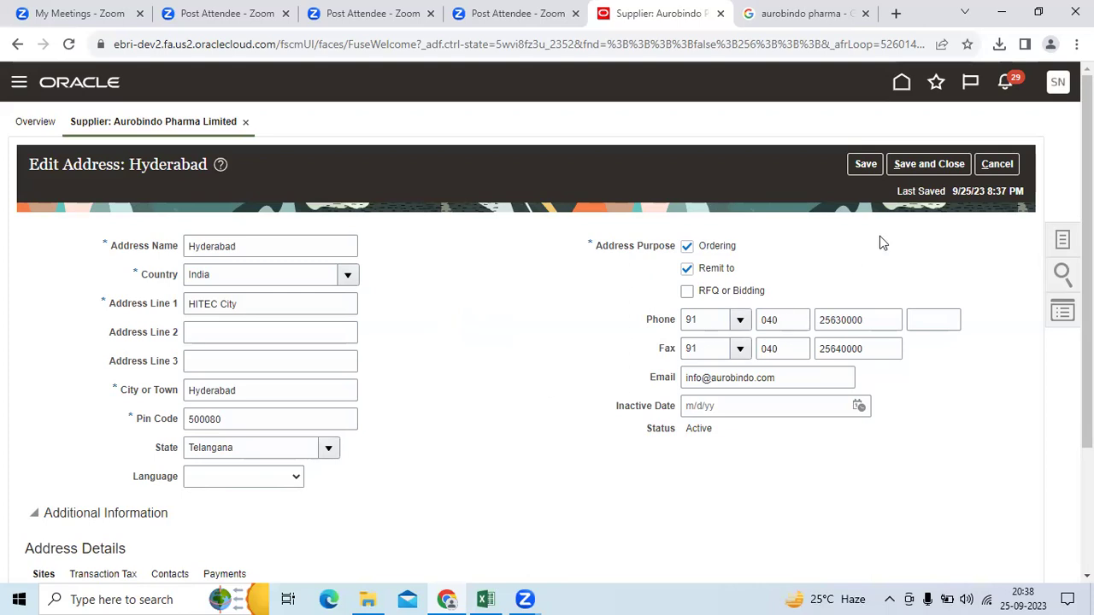
{"action": "left_click", "coordinate": [929, 163]}
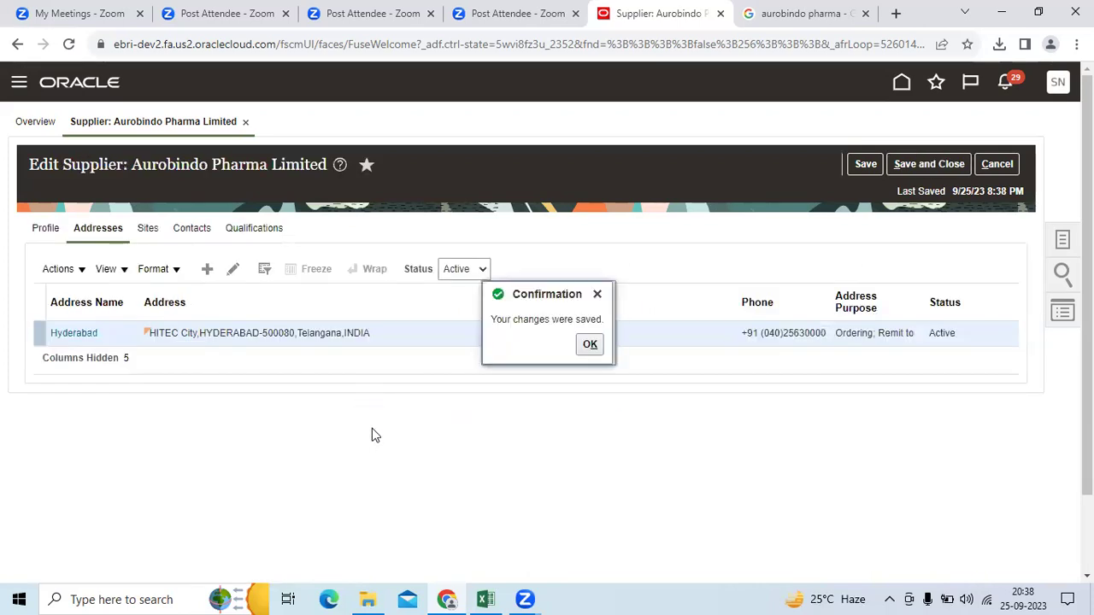
{"action": "left_click", "coordinate": [588, 345]}
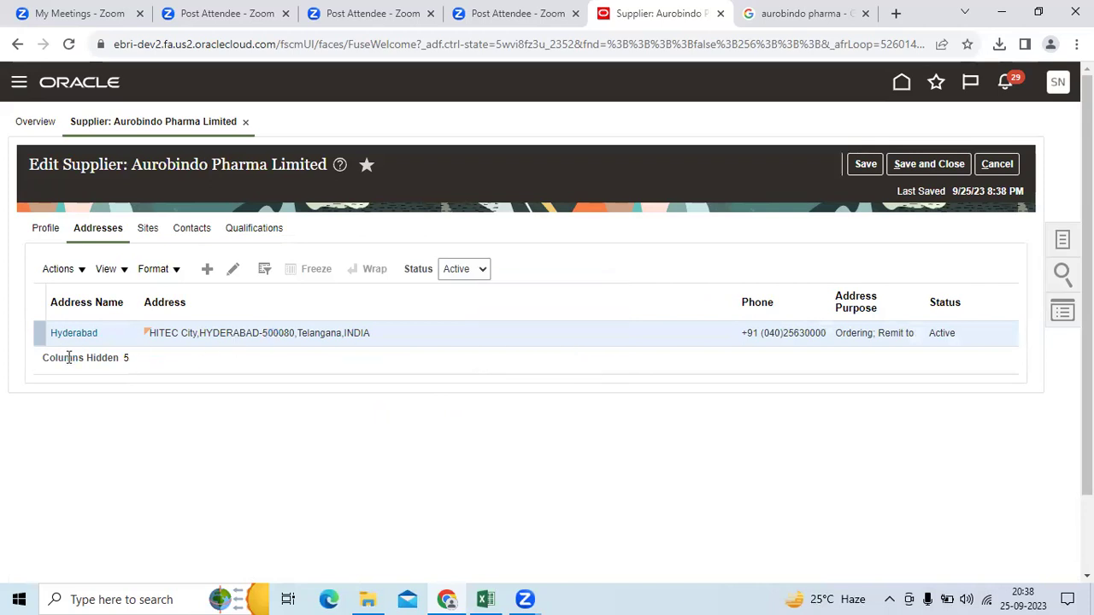
Step: Add a new site under PCC India Business Unit using the Hyderabad address and save it
{"action": "left_click", "coordinate": [147, 230]}
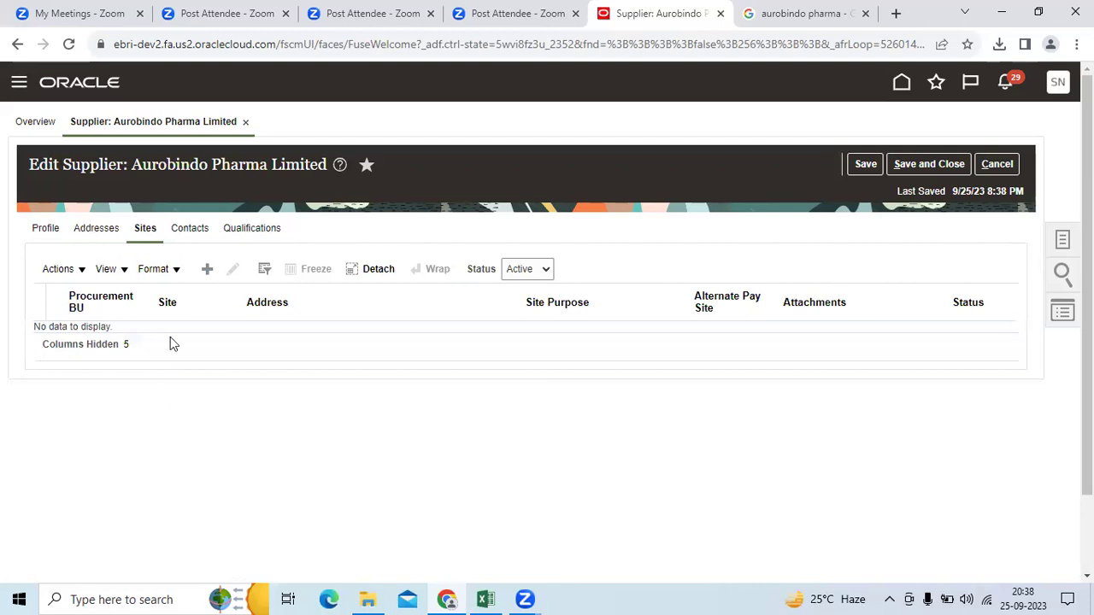
{"action": "left_click", "coordinate": [207, 269]}
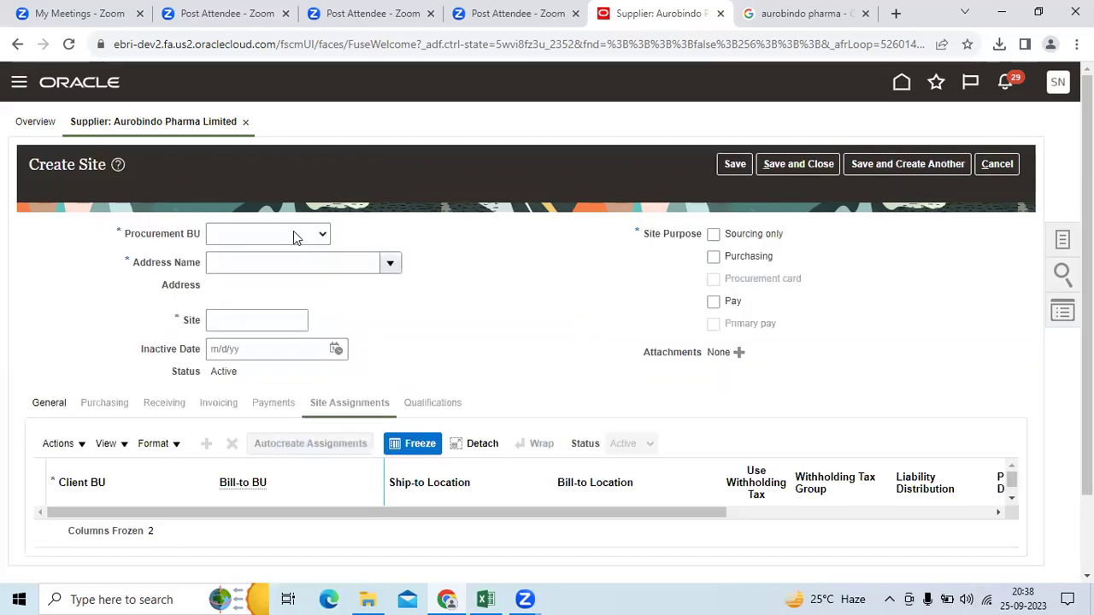
{"action": "left_click", "coordinate": [293, 237]}
{"action": "left_click", "coordinate": [269, 303]}
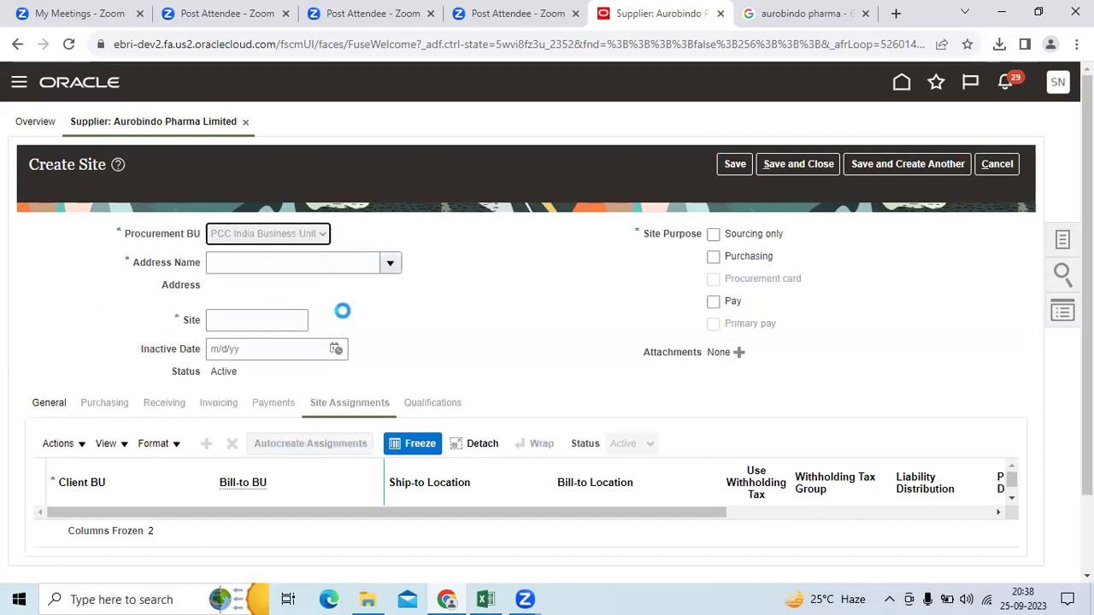
{"action": "left_click_drag", "start_coordinate": [123, 236], "coordinate": [204, 236]}
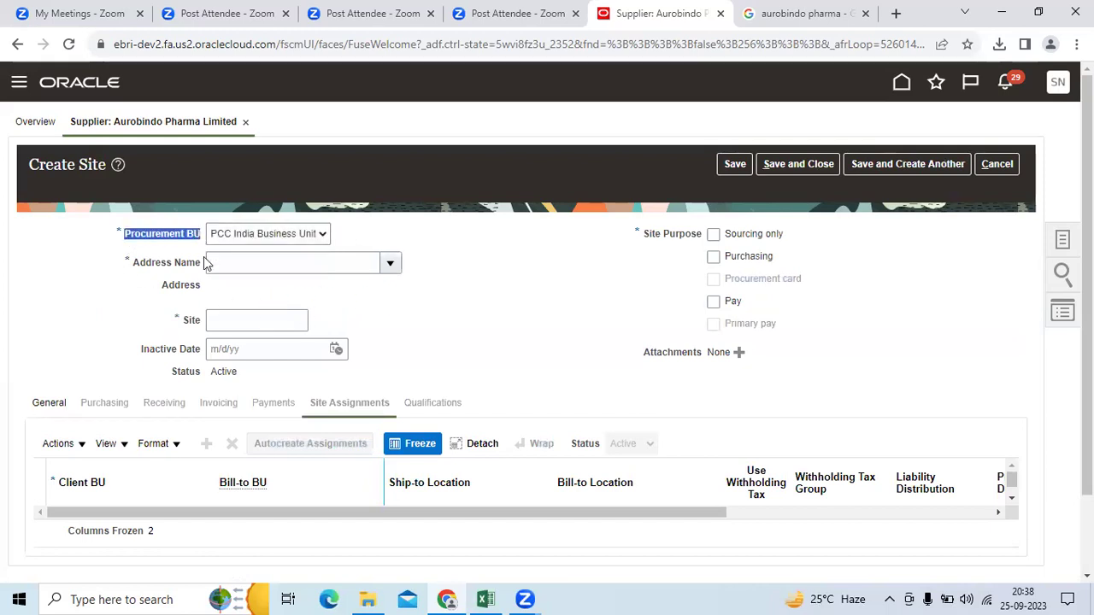
{"action": "left_click", "coordinate": [390, 263]}
{"action": "left_click", "coordinate": [399, 295]}
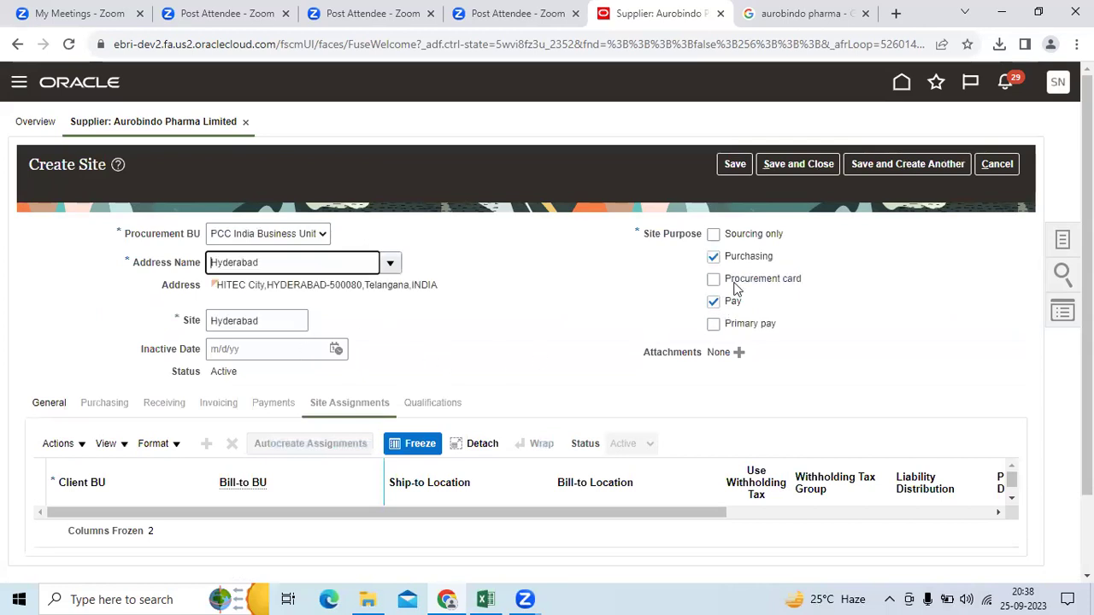
{"action": "left_click", "coordinate": [791, 259]}
{"action": "left_click_drag", "start_coordinate": [789, 255], "coordinate": [720, 257]}
{"action": "left_click", "coordinate": [745, 306]}
{"action": "left_click_drag", "start_coordinate": [746, 306], "coordinate": [725, 303]}
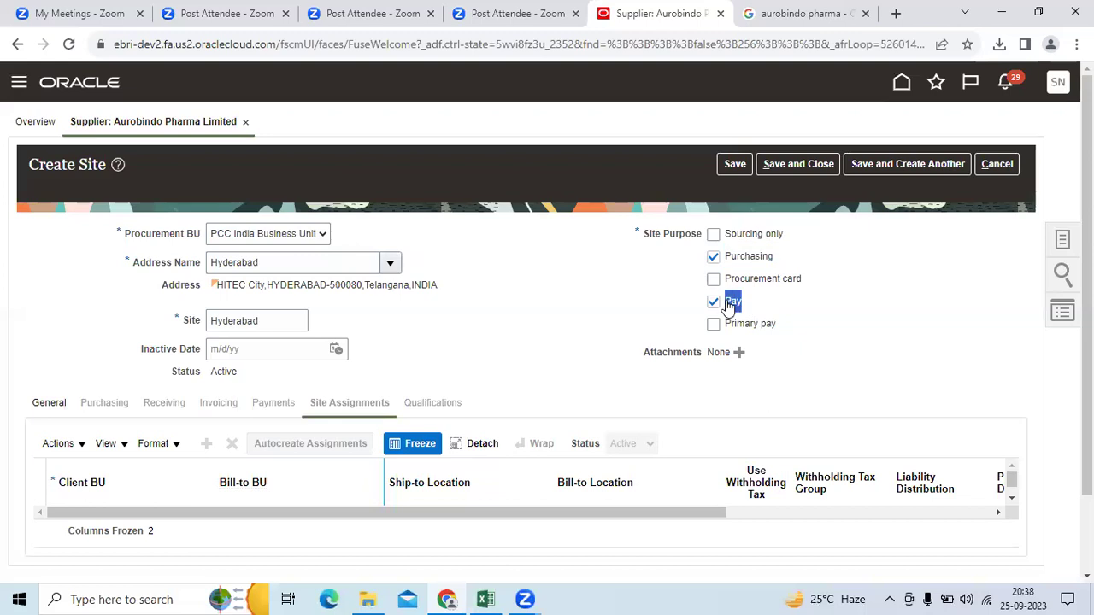
{"action": "left_click", "coordinate": [735, 163]}
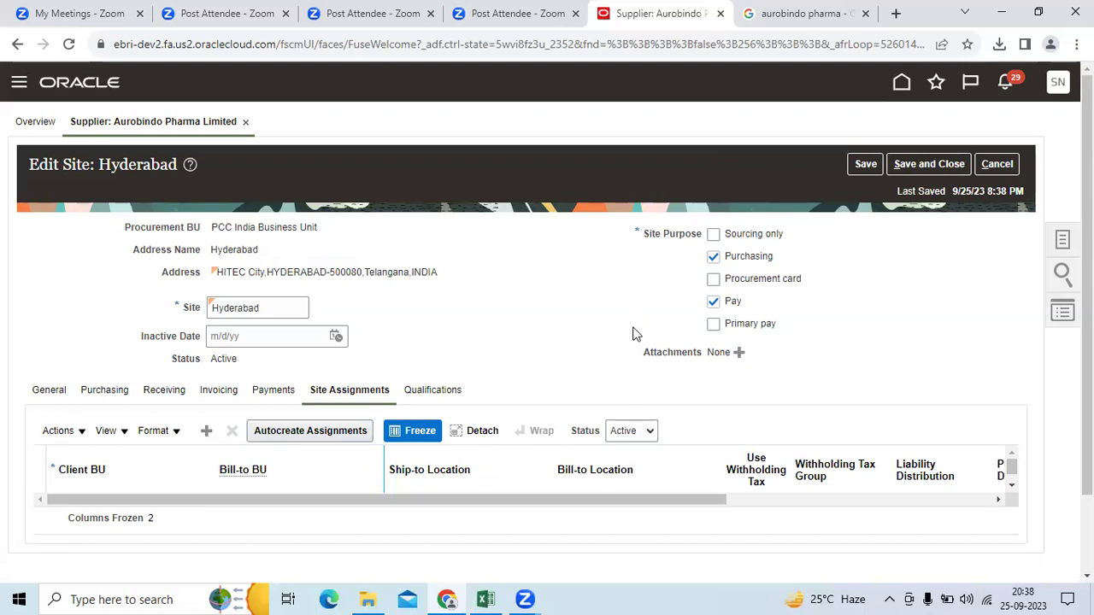
Step: Review the site's General details and the Purchasing communication method list, leaving it unchanged
{"action": "scroll", "coordinate": [632, 334], "scroll_direction": "down", "scroll_amount": 2}
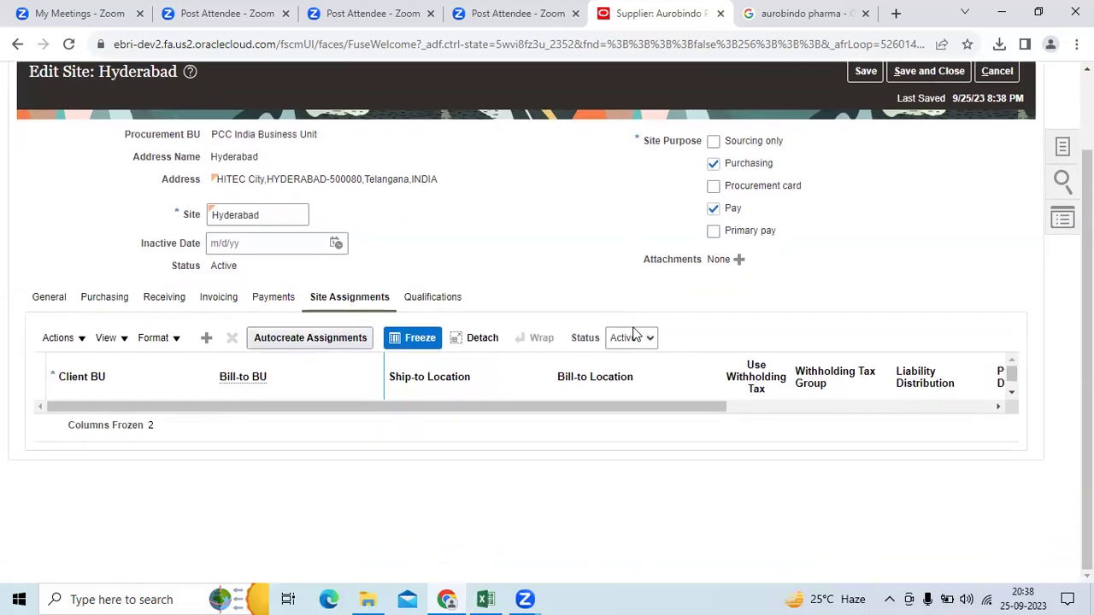
{"action": "left_click", "coordinate": [48, 296]}
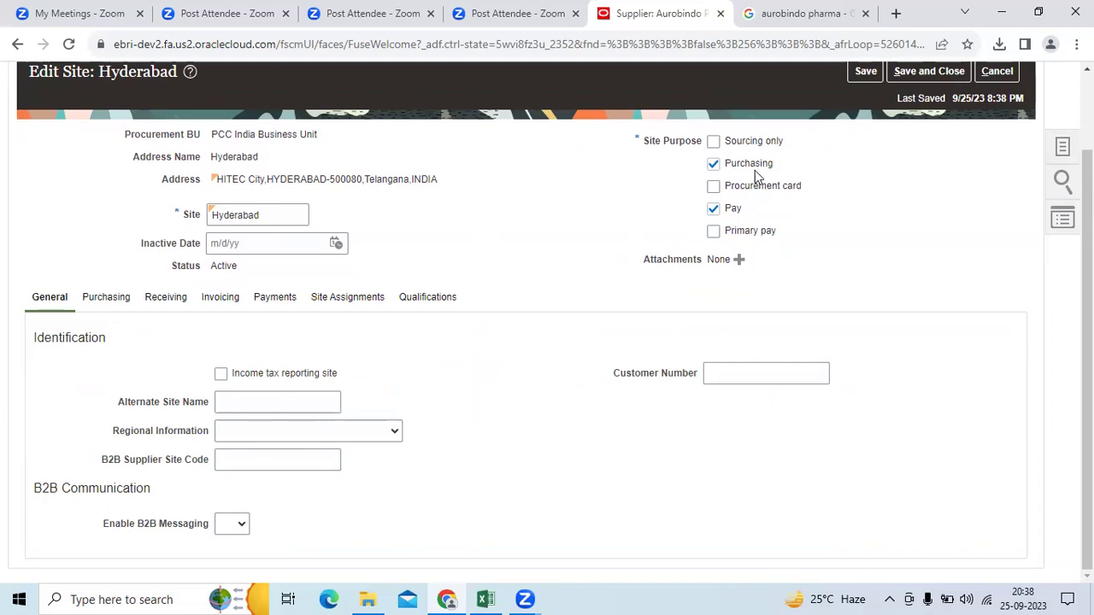
{"action": "left_click_drag", "start_coordinate": [779, 168], "coordinate": [719, 173]}
{"action": "left_click", "coordinate": [103, 296]}
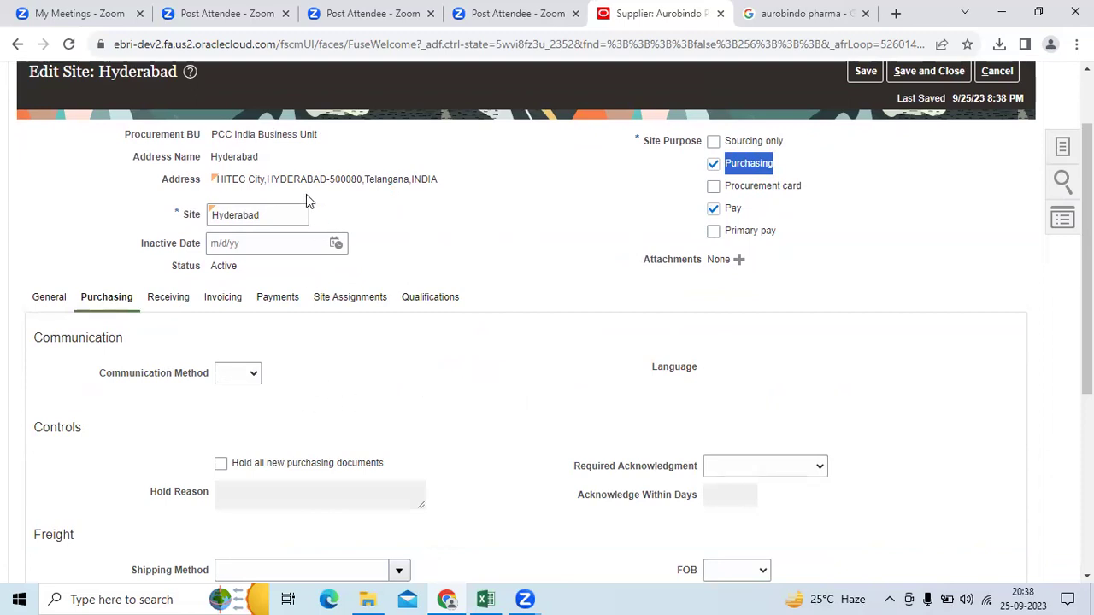
{"action": "left_click", "coordinate": [244, 375]}
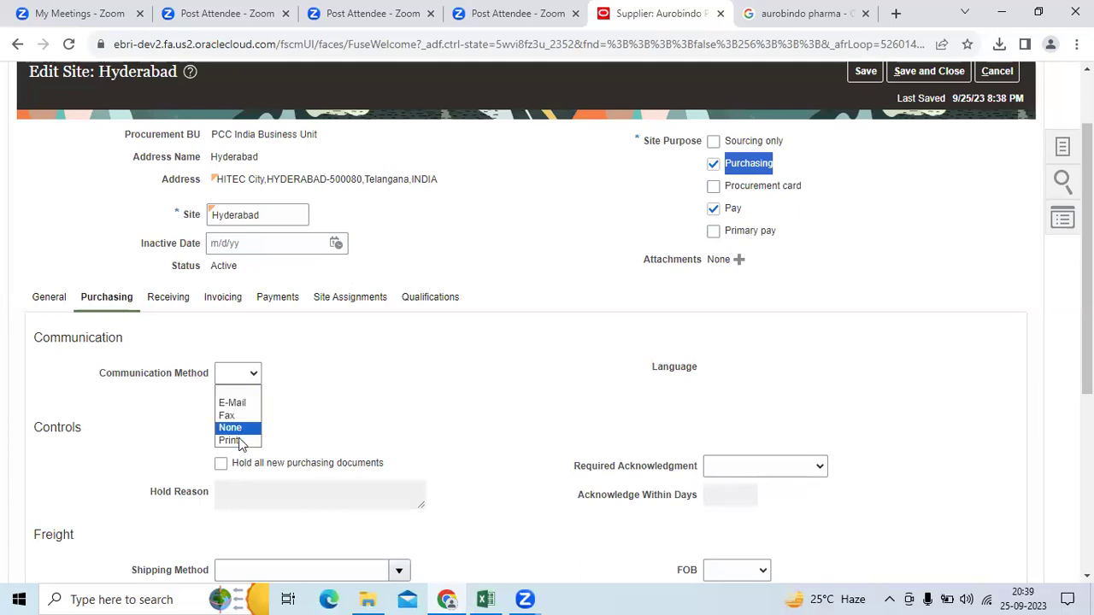
{"action": "left_click", "coordinate": [364, 427]}
Step: Browse the shipping methods without choosing one, then display the Receiving settings
{"action": "scroll", "coordinate": [361, 434], "scroll_direction": "down", "scroll_amount": 1}
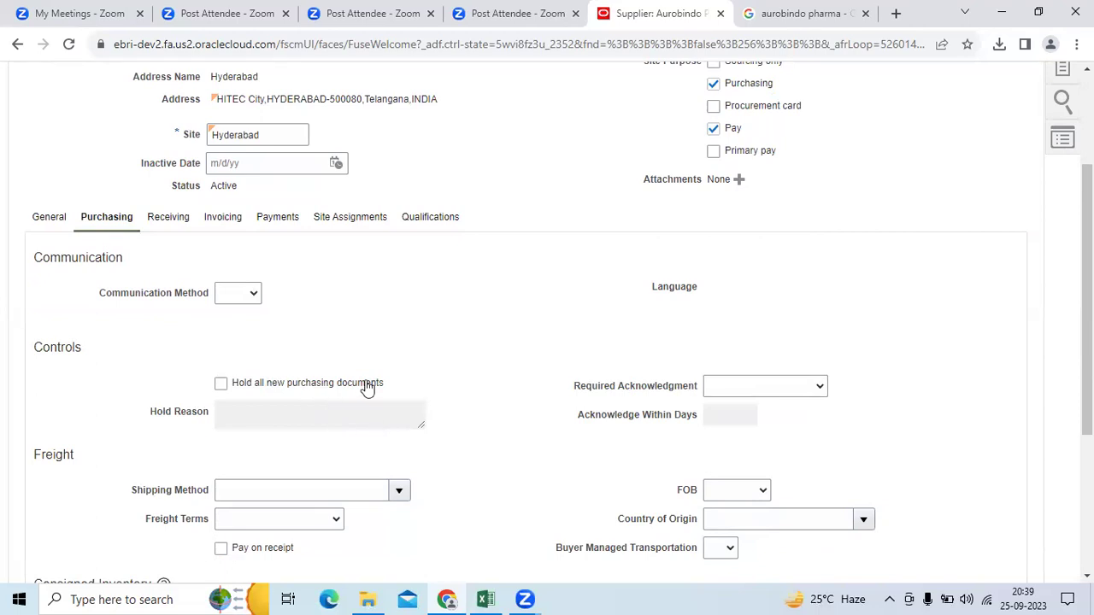
{"action": "scroll", "coordinate": [366, 387], "scroll_direction": "down", "scroll_amount": 2}
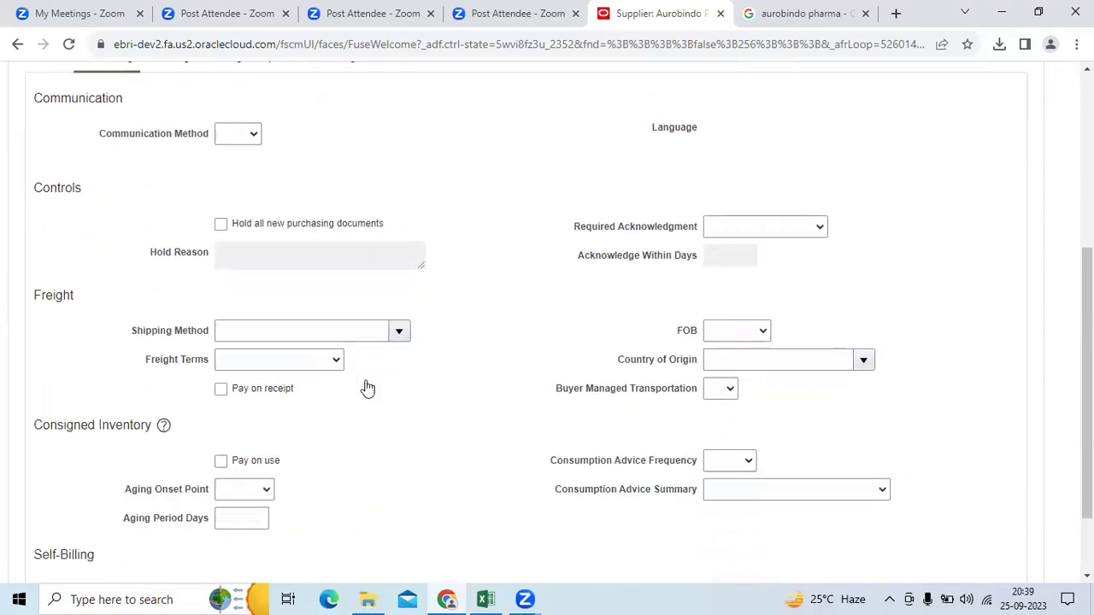
{"action": "left_click", "coordinate": [398, 330]}
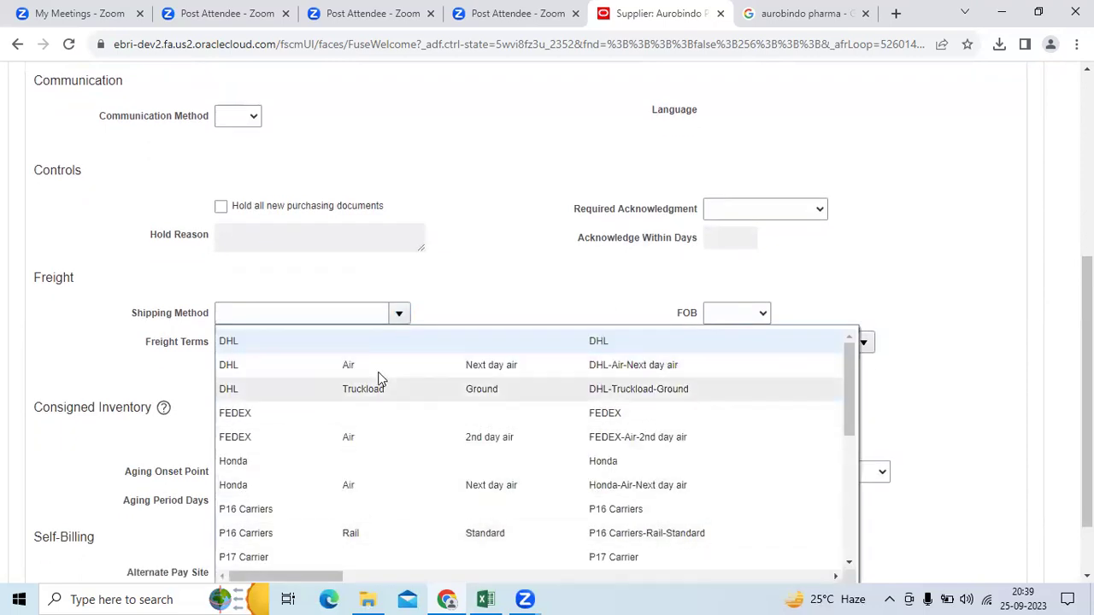
{"action": "scroll", "coordinate": [348, 484], "scroll_direction": "down", "scroll_amount": 2}
{"action": "scroll", "coordinate": [348, 481], "scroll_direction": "down", "scroll_amount": 4}
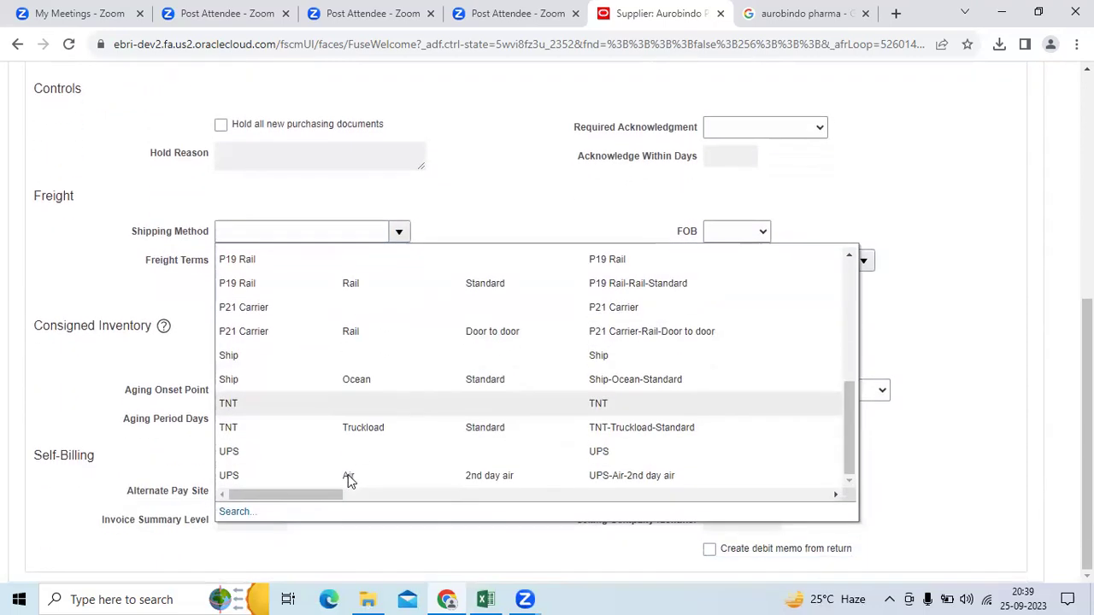
{"action": "left_click", "coordinate": [473, 189]}
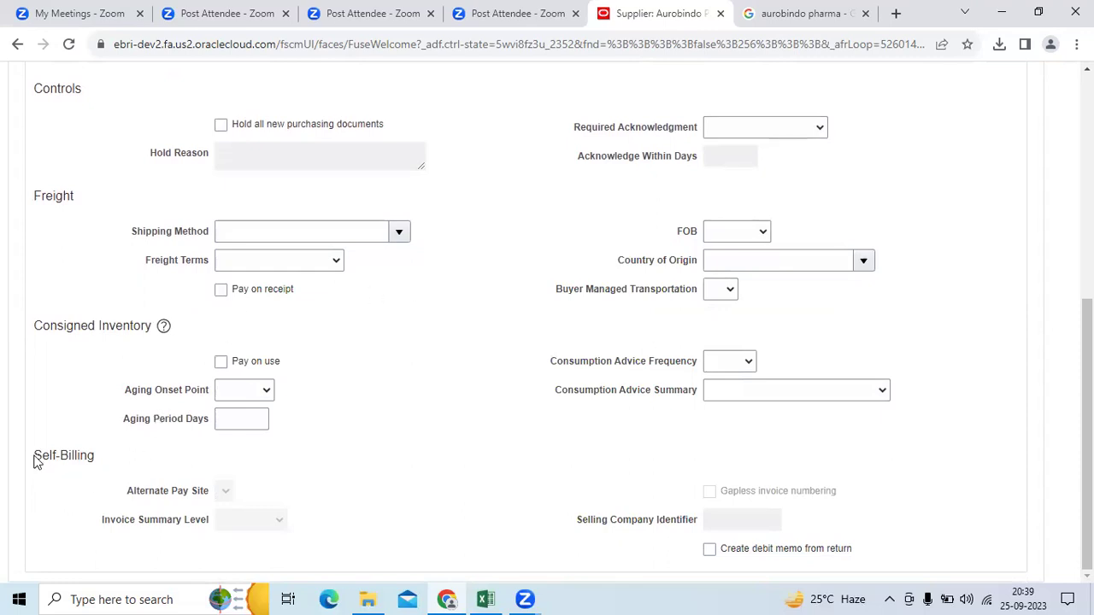
{"action": "left_click_drag", "start_coordinate": [36, 462], "coordinate": [118, 451]}
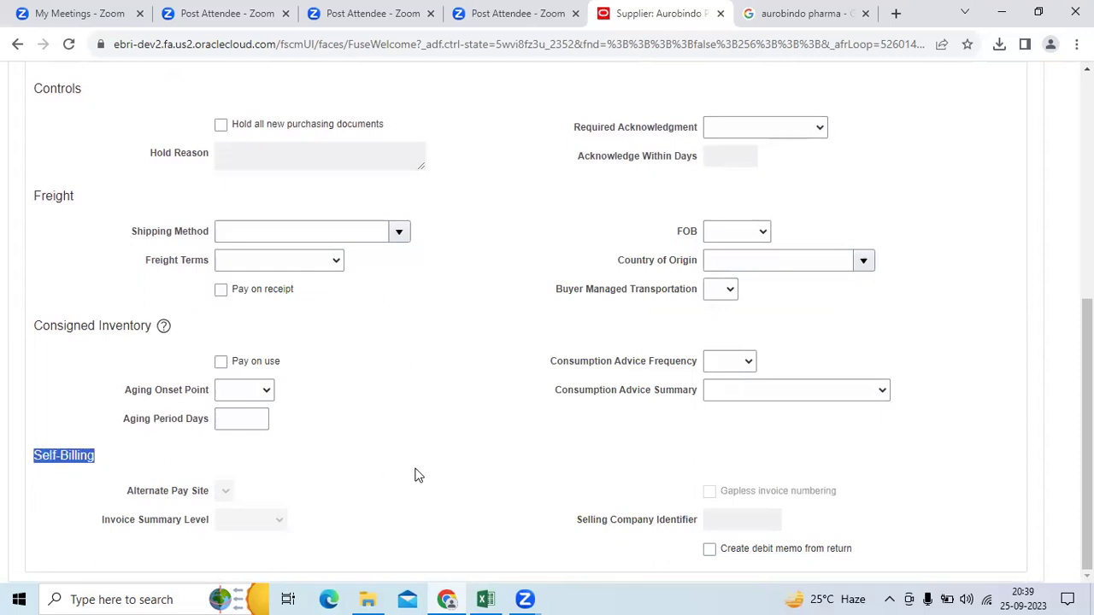
{"action": "scroll", "coordinate": [413, 466], "scroll_direction": "up", "scroll_amount": 3}
{"action": "left_click", "coordinate": [171, 200]}
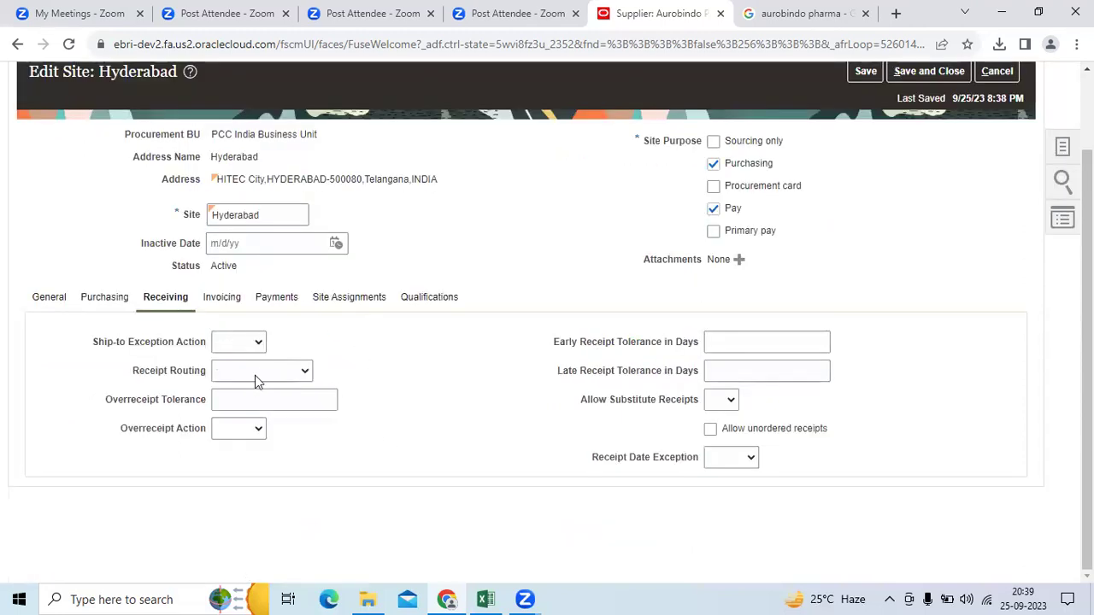
Step: Choose Standard receipt routing and overreceipt action None on the Receiving tab
{"action": "left_click", "coordinate": [257, 370]}
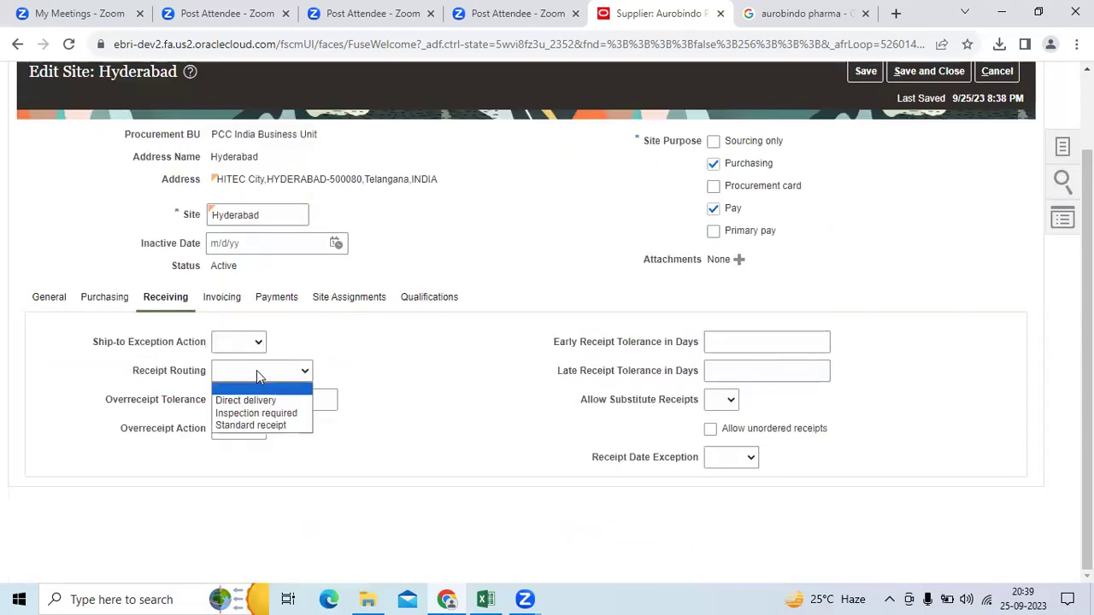
{"action": "left_click", "coordinate": [256, 425]}
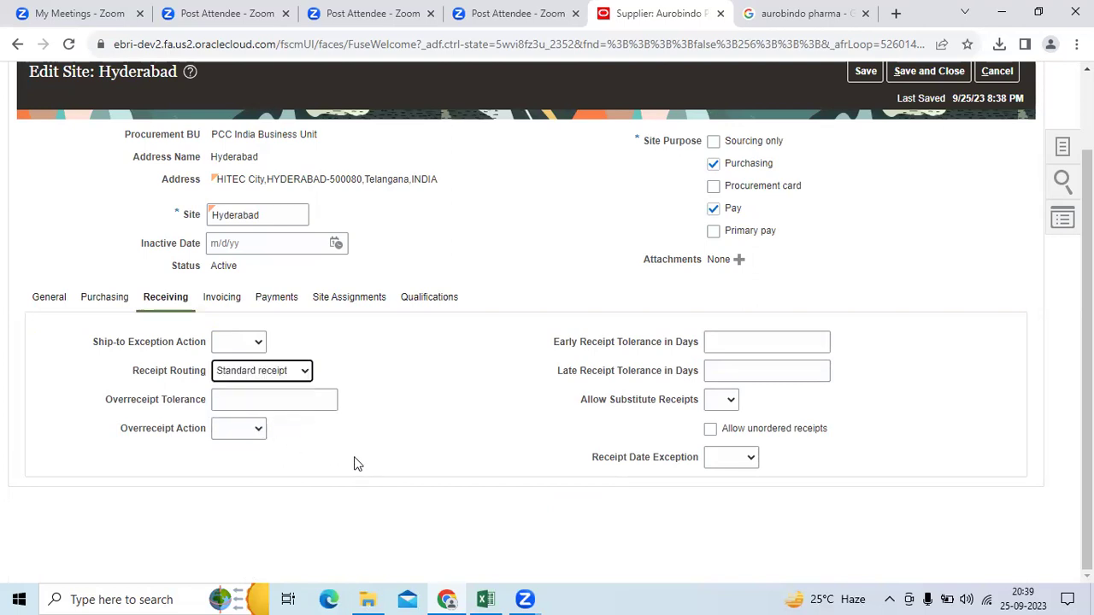
{"action": "left_click", "coordinate": [248, 430]}
{"action": "left_click", "coordinate": [248, 460]}
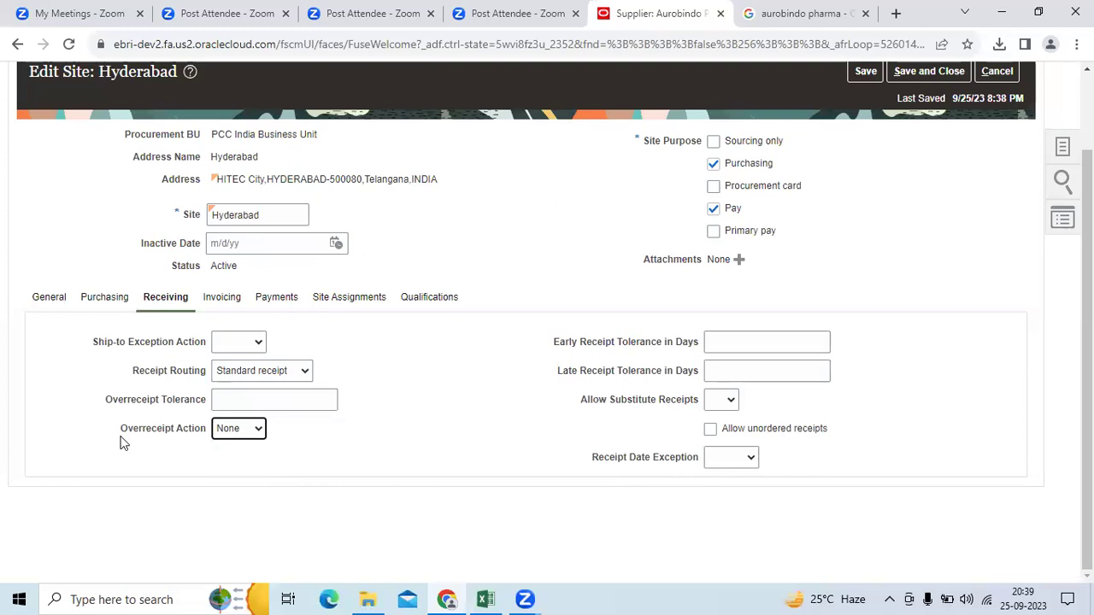
{"action": "left_click_drag", "start_coordinate": [122, 435], "coordinate": [203, 434]}
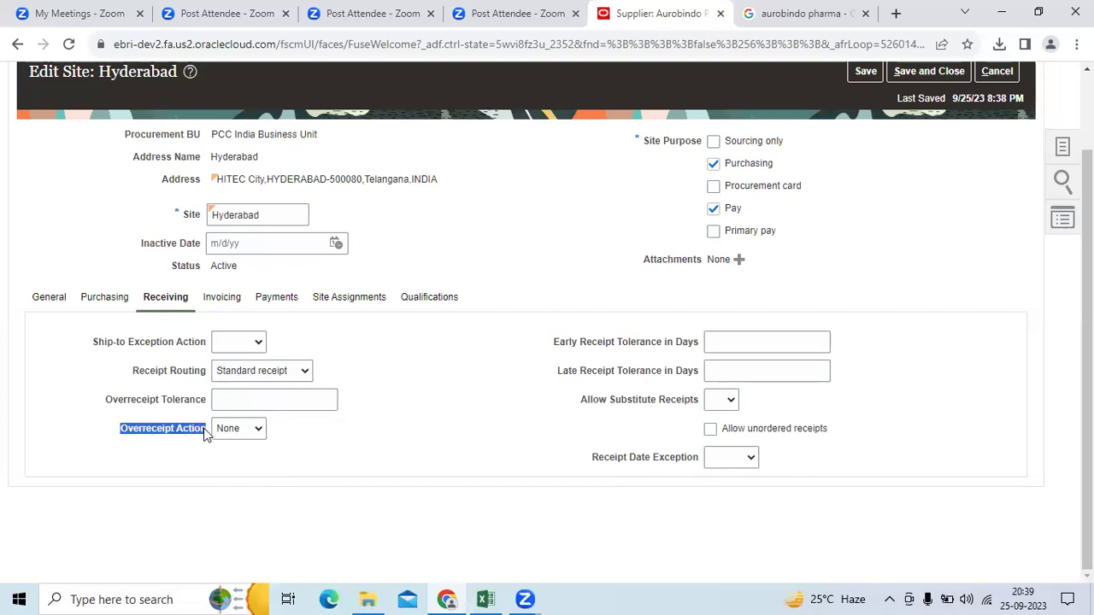
{"action": "left_click", "coordinate": [183, 459]}
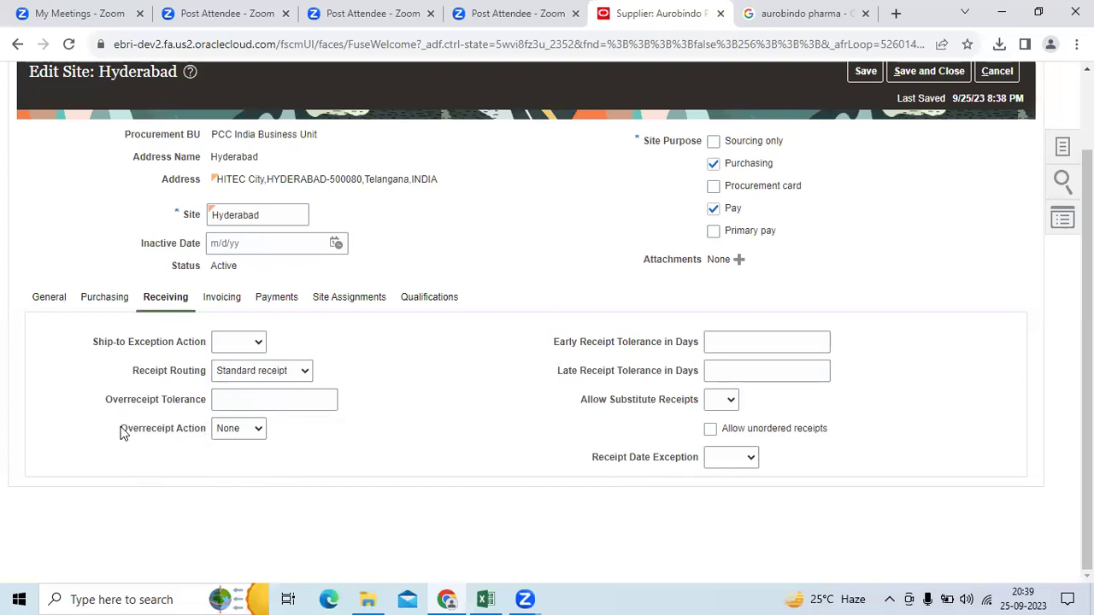
{"action": "left_click_drag", "start_coordinate": [121, 435], "coordinate": [211, 433]}
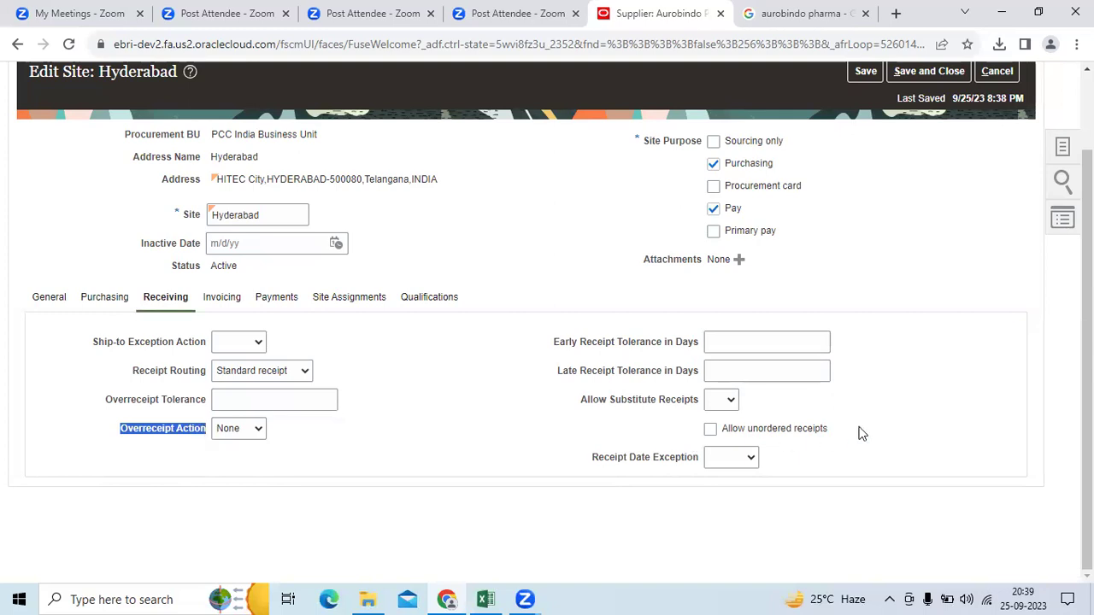
{"action": "left_click_drag", "start_coordinate": [843, 428], "coordinate": [725, 428]}
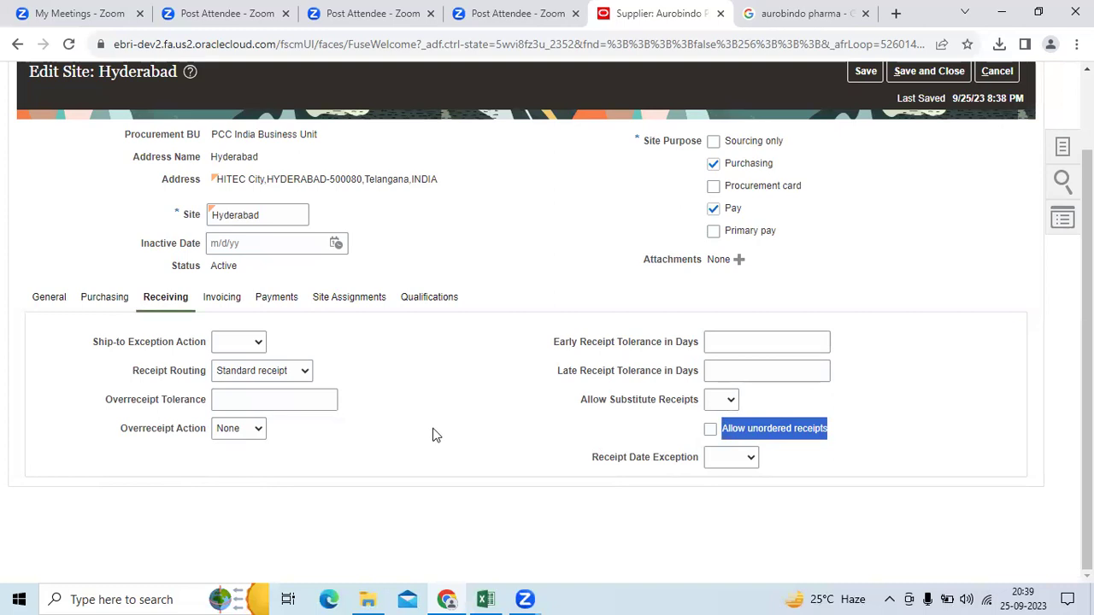
{"action": "left_click", "coordinate": [846, 436]}
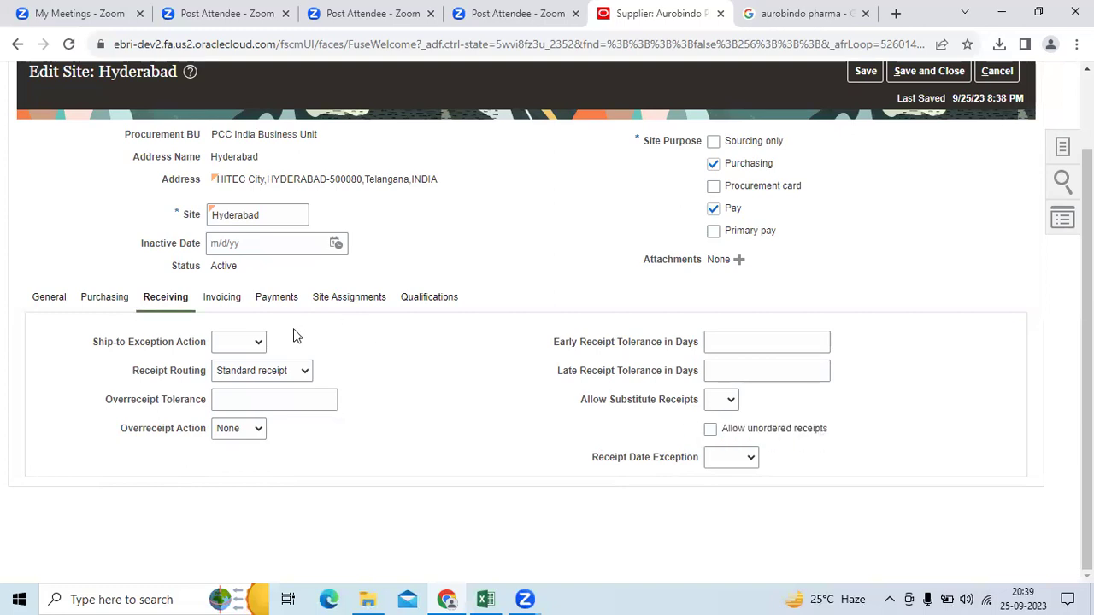
{"action": "left_click", "coordinate": [246, 310]}
Step: Set both invoice and payment currency to INR Indian Rupee
{"action": "left_click", "coordinate": [292, 373]}
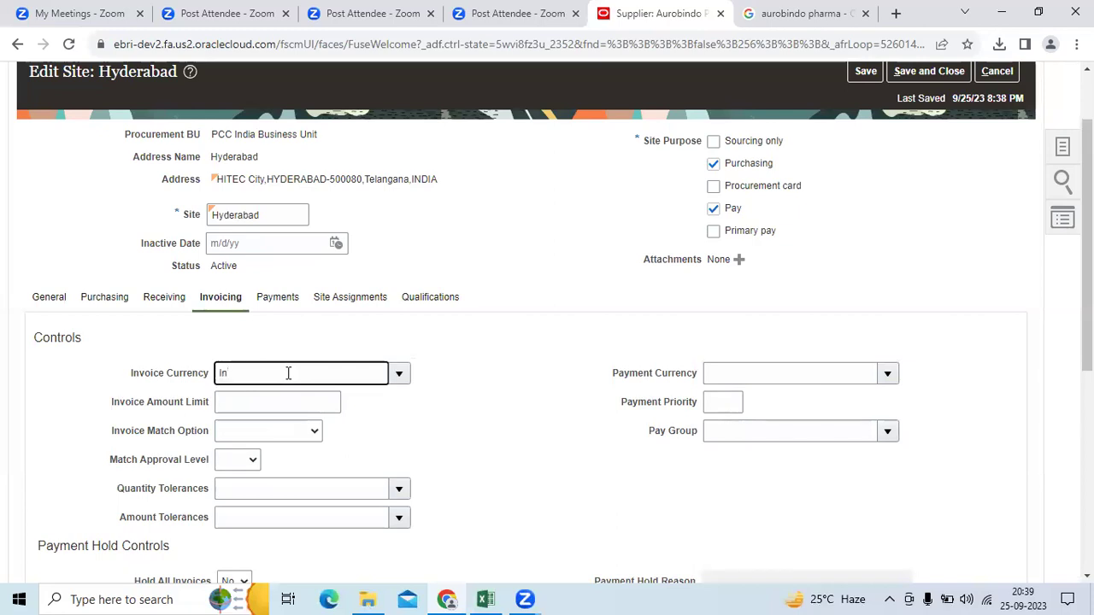
{"action": "type", "text": "In"}
{"action": "left_click", "coordinate": [288, 399]}
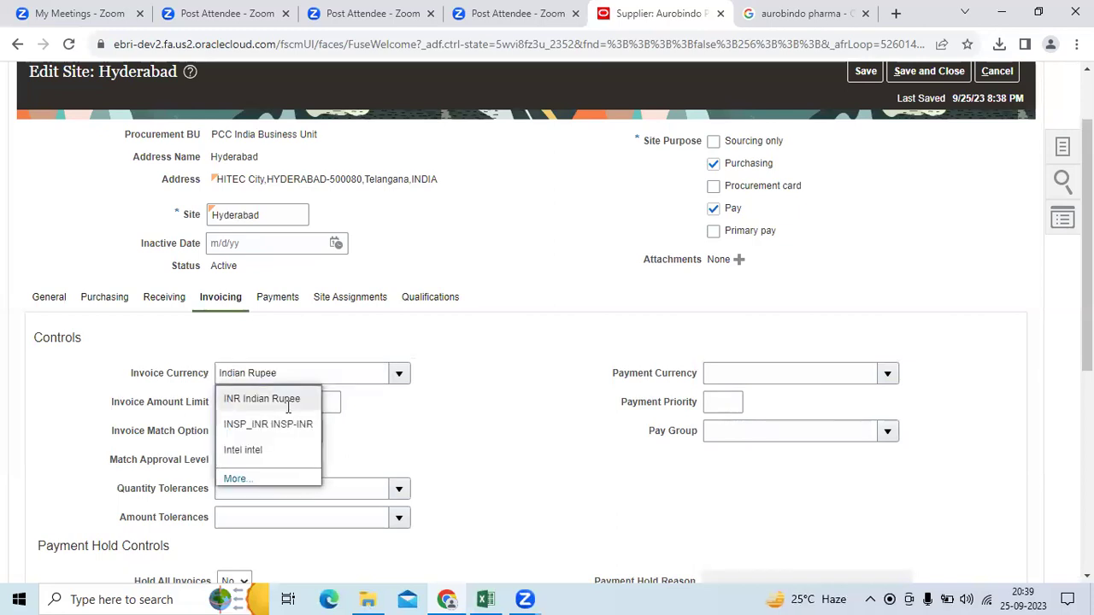
{"action": "left_click_drag", "start_coordinate": [288, 374], "coordinate": [218, 374]}
{"action": "key", "text": "ctrl+c"}
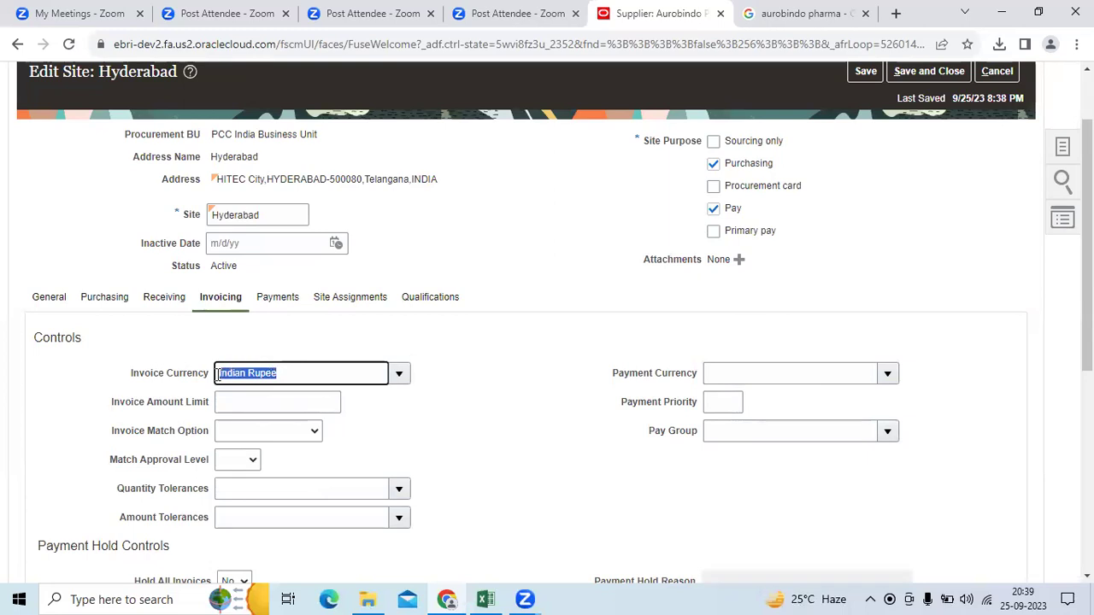
{"action": "left_click", "coordinate": [761, 372]}
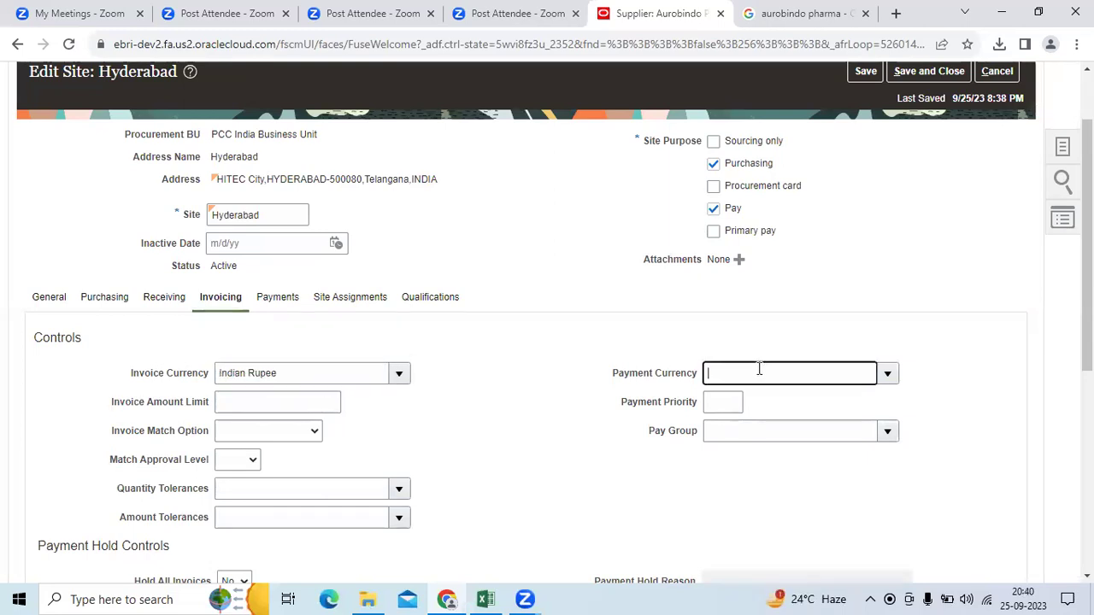
{"action": "key", "text": "ctrl+v"}
{"action": "scroll", "coordinate": [284, 270], "scroll_direction": "down", "scroll_amount": 2}
Step: Set Invoice Match Option to Receipt and Match Approval Level to 3 Way
{"action": "left_click", "coordinate": [284, 271]}
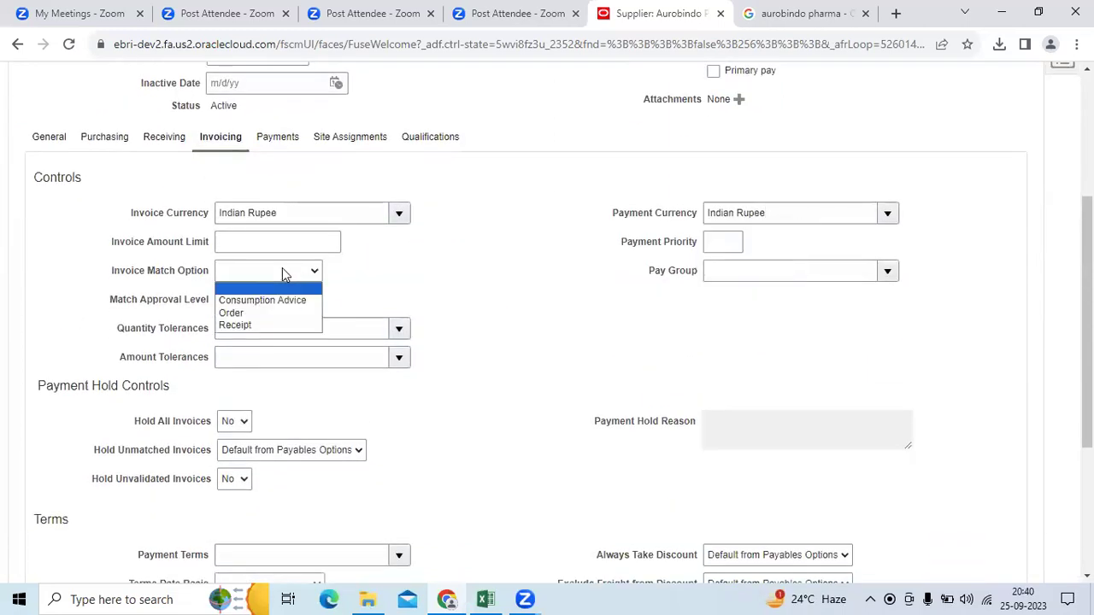
{"action": "left_click", "coordinate": [271, 326]}
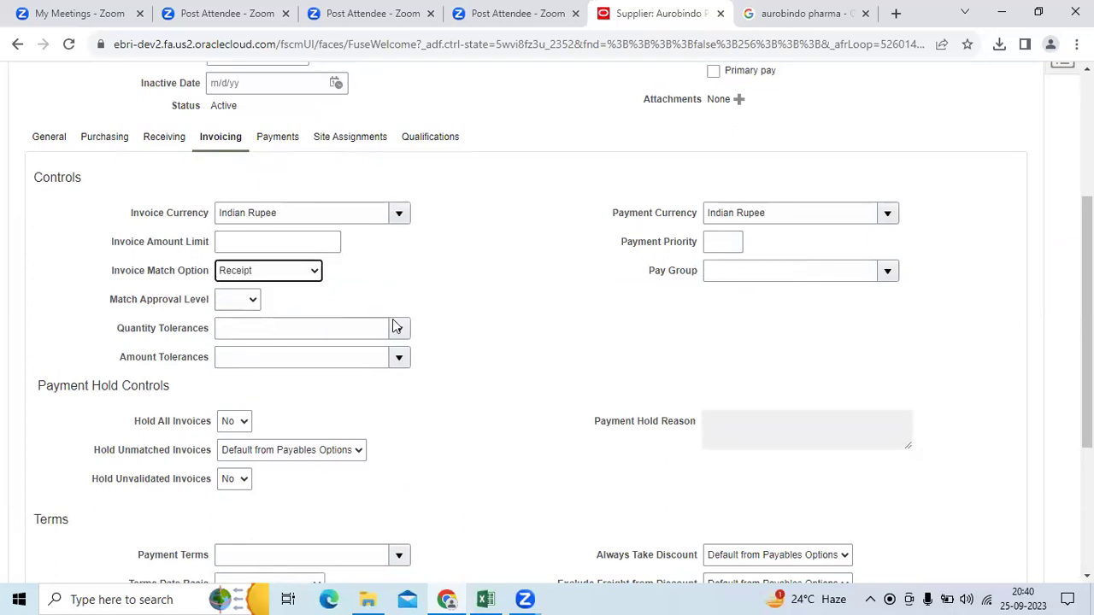
{"action": "scroll", "coordinate": [395, 323], "scroll_direction": "up", "scroll_amount": 3}
{"action": "scroll", "coordinate": [252, 372], "scroll_direction": "down", "scroll_amount": 4}
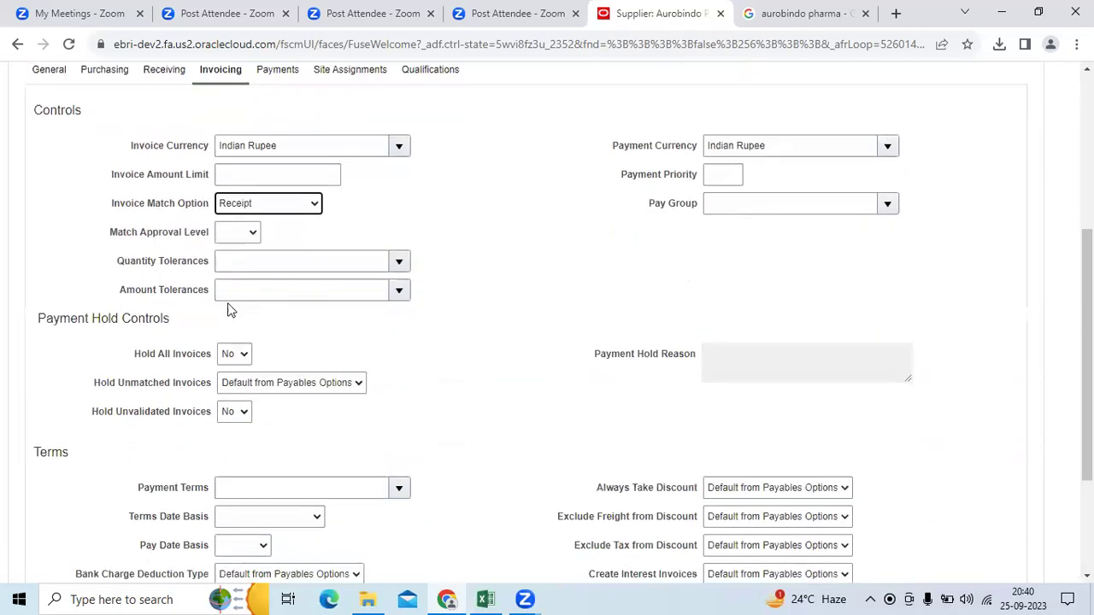
{"action": "left_click", "coordinate": [229, 238]}
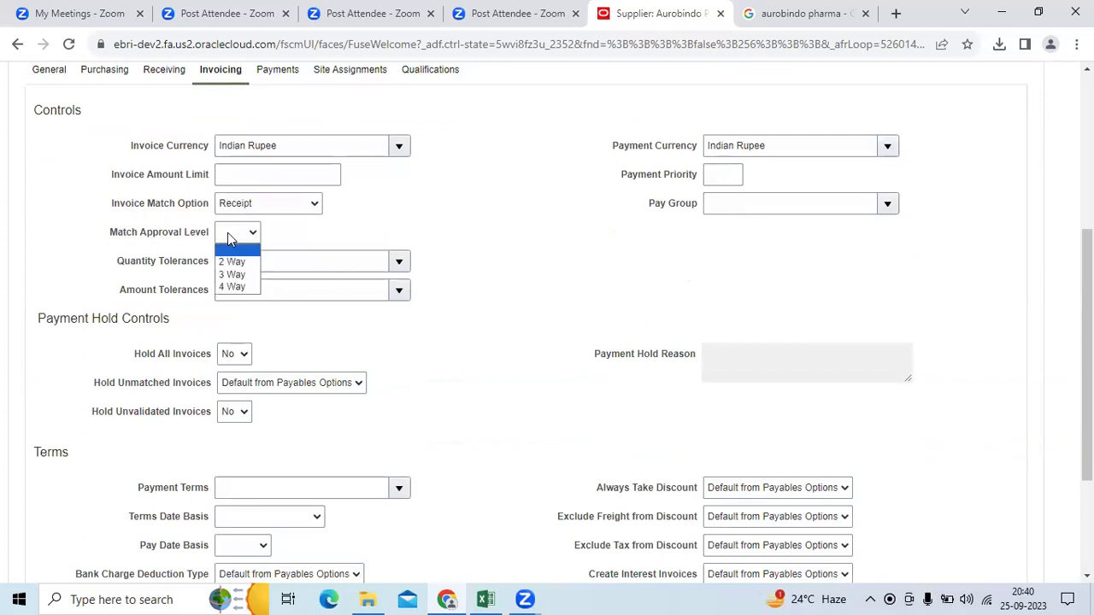
{"action": "left_click", "coordinate": [232, 275]}
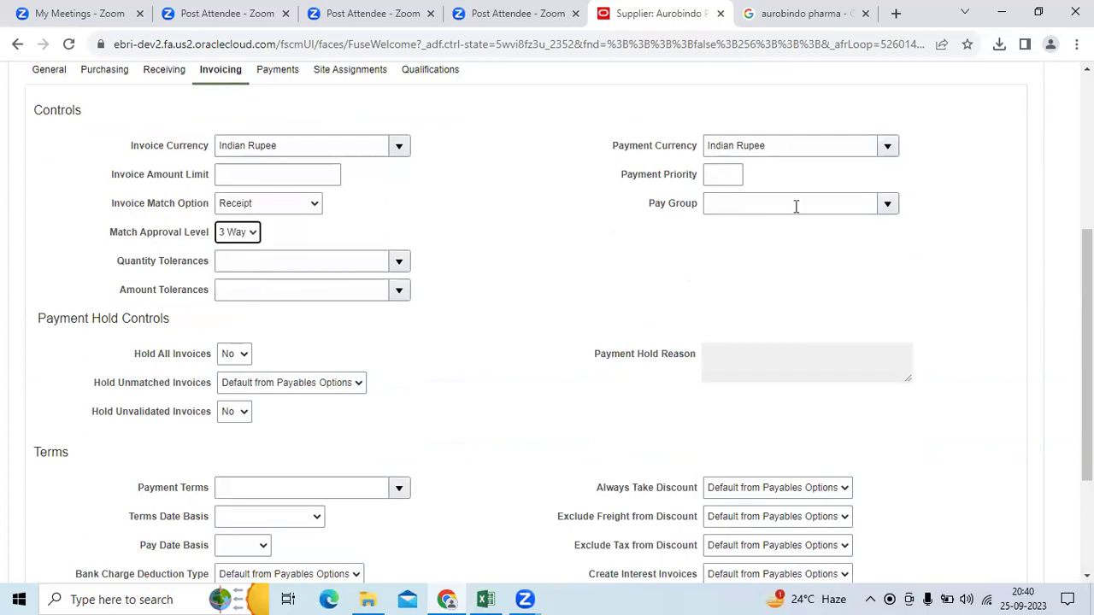
Step: Choose the Standard pay group and review the quantity and amount tolerances
{"action": "left_click", "coordinate": [796, 206]}
{"action": "type", "text": "Sta"}
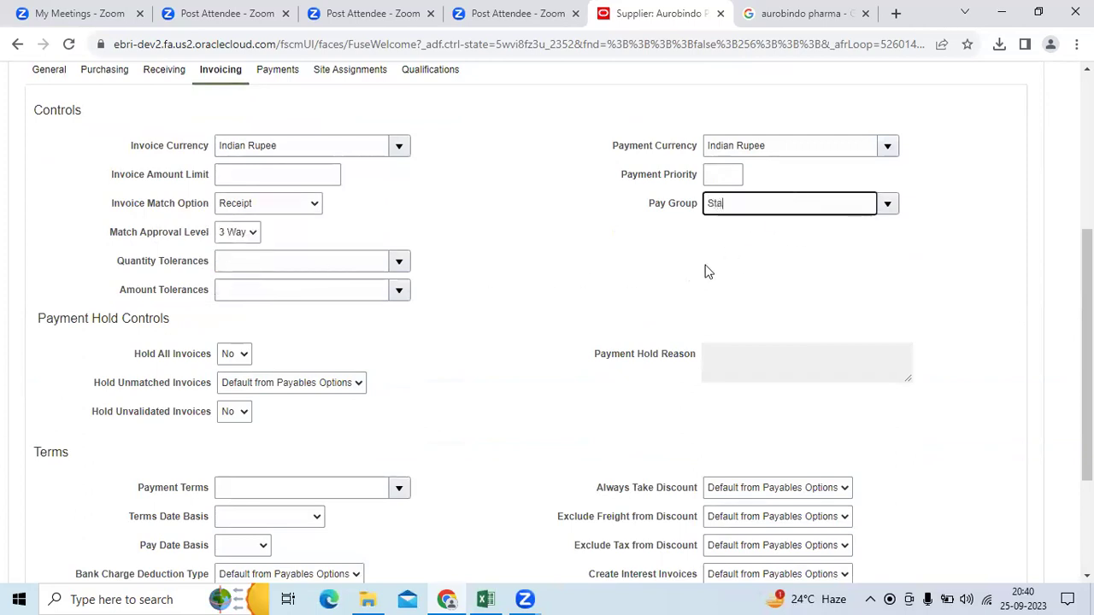
{"action": "type", "text": "n"}
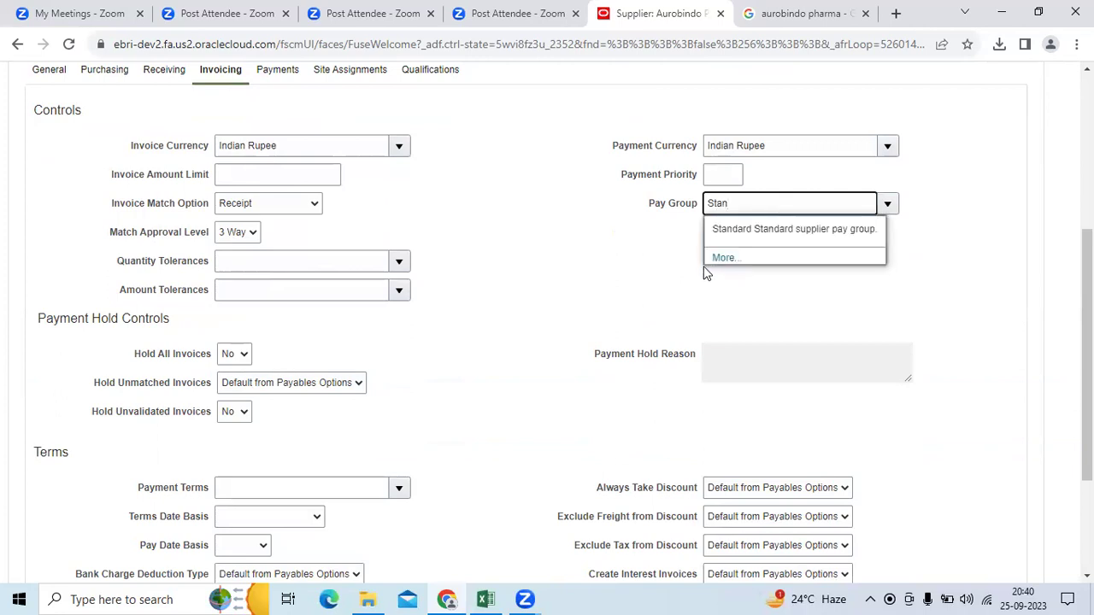
{"action": "left_click", "coordinate": [765, 228]}
{"action": "double_click", "coordinate": [657, 207]}
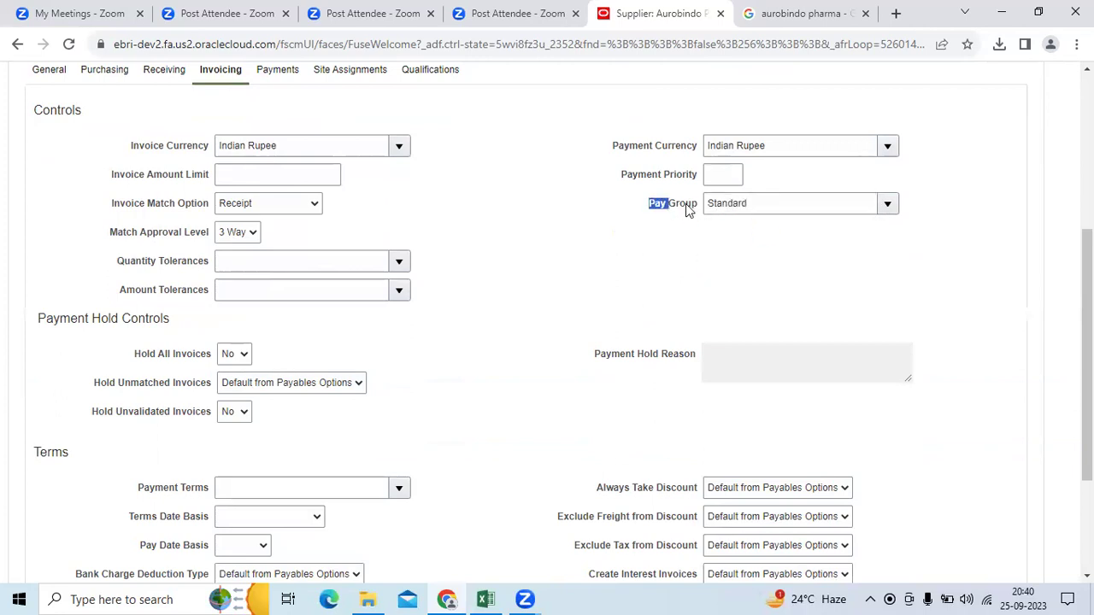
{"action": "left_click_drag", "start_coordinate": [689, 210], "coordinate": [703, 205]}
{"action": "left_click_drag", "start_coordinate": [116, 262], "coordinate": [210, 265]}
{"action": "left_click_drag", "start_coordinate": [120, 292], "coordinate": [213, 296]}
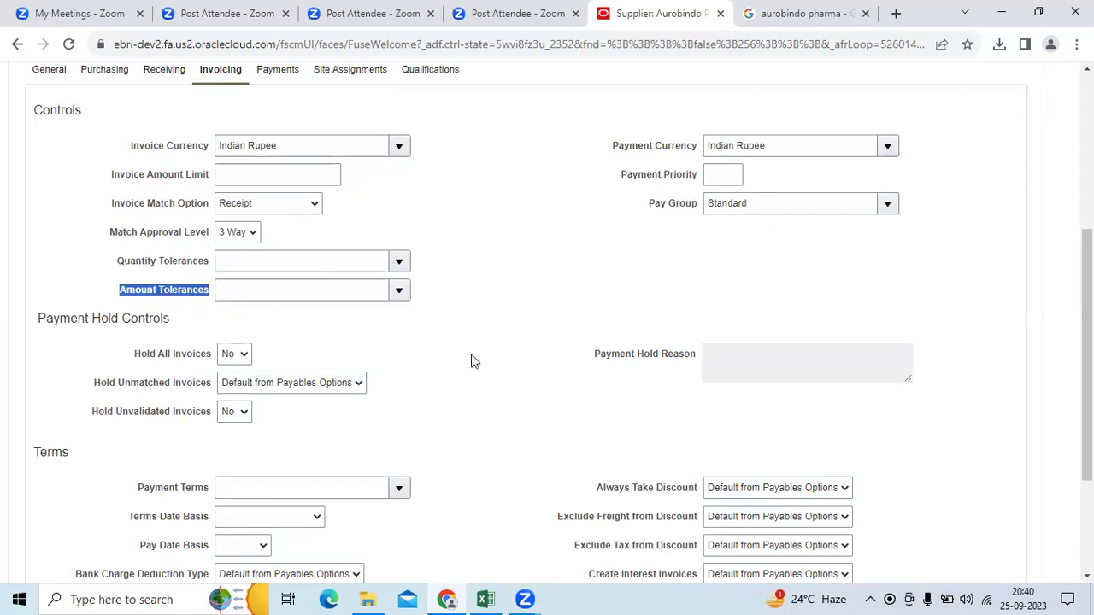
{"action": "scroll", "coordinate": [468, 360], "scroll_direction": "down", "scroll_amount": 2}
Step: Set payment terms Immediate, Terms Date Basis Invoice date and Pay Date Basis Due
{"action": "left_click", "coordinate": [277, 327]}
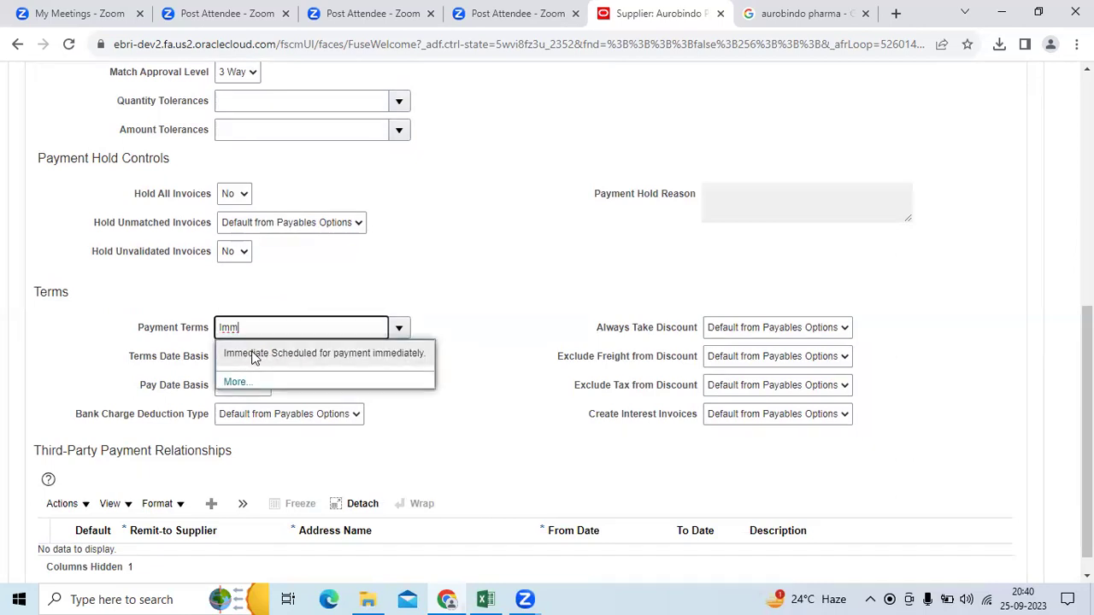
{"action": "left_click", "coordinate": [253, 358]}
{"action": "left_click", "coordinate": [251, 356]}
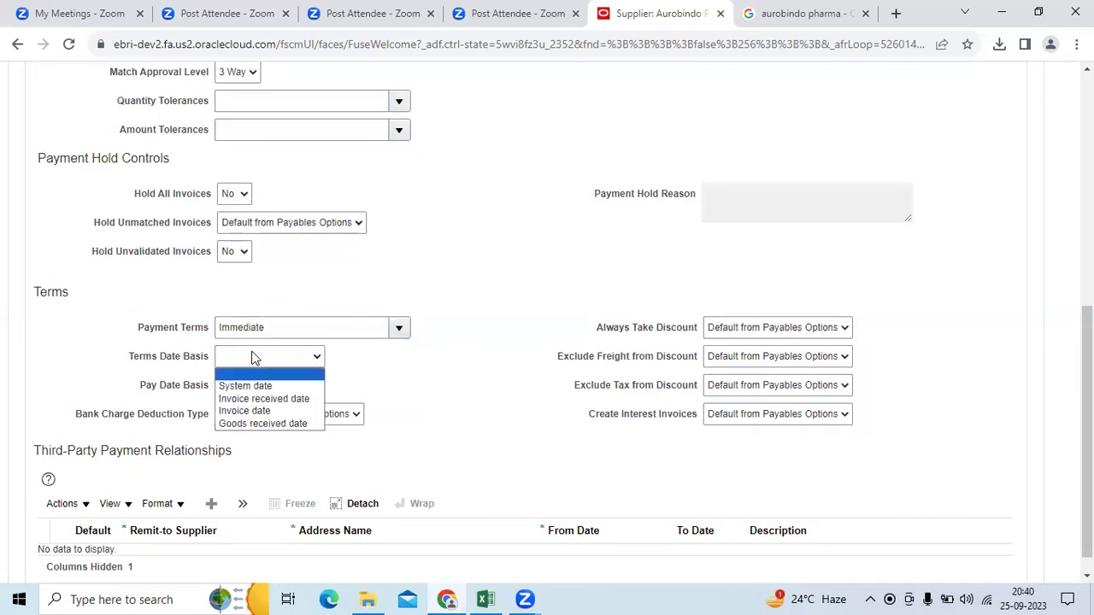
{"action": "left_click", "coordinate": [256, 412]}
{"action": "left_click_drag", "start_coordinate": [128, 357], "coordinate": [214, 361]}
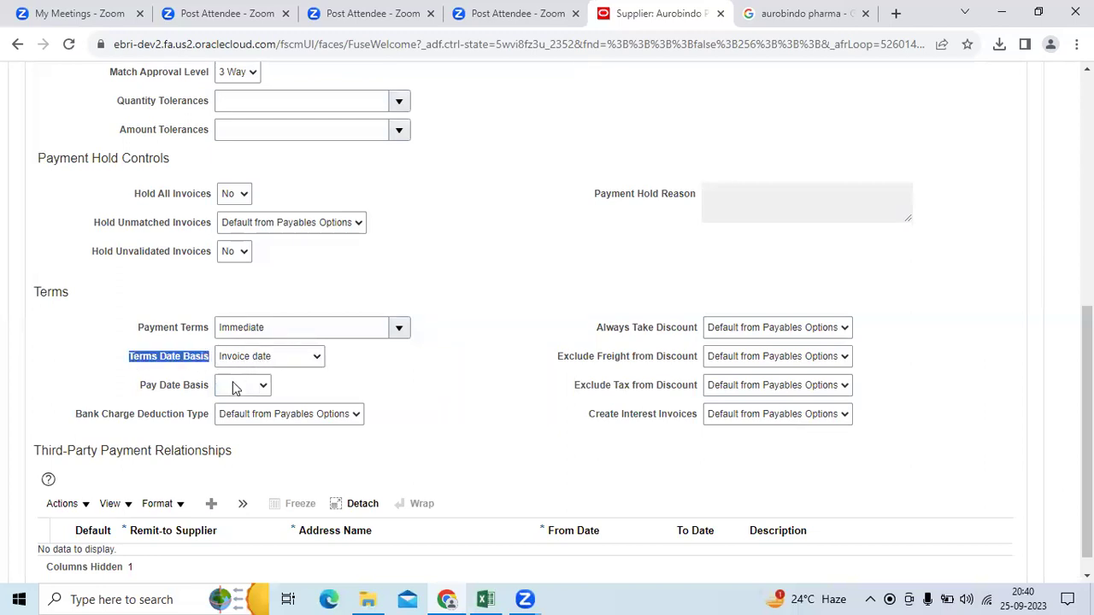
{"action": "left_click", "coordinate": [236, 388]}
{"action": "left_click", "coordinate": [236, 430]}
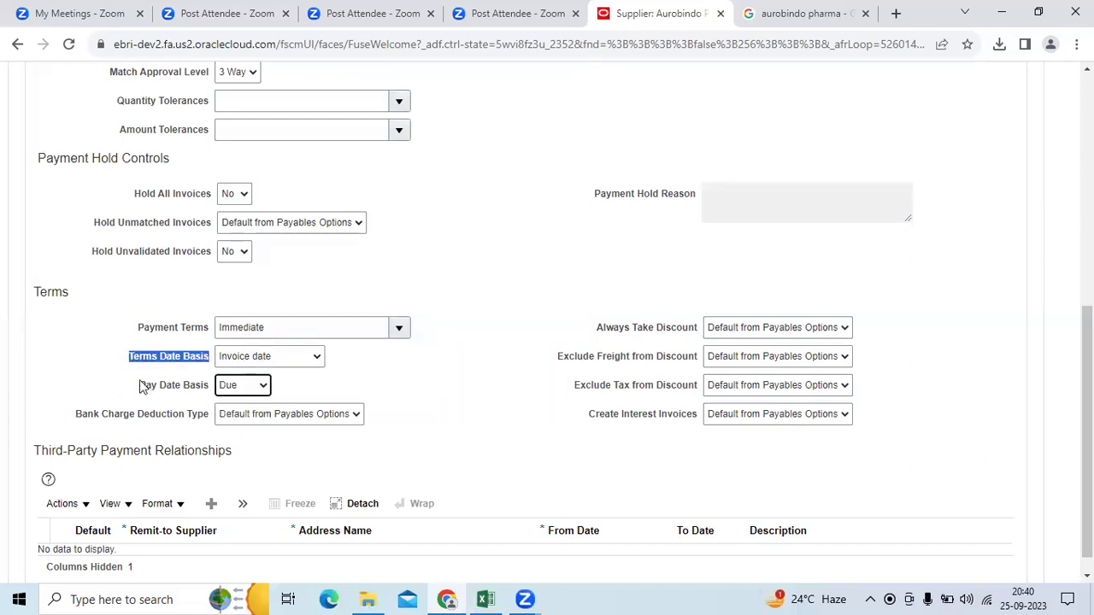
{"action": "left_click_drag", "start_coordinate": [141, 387], "coordinate": [216, 389]}
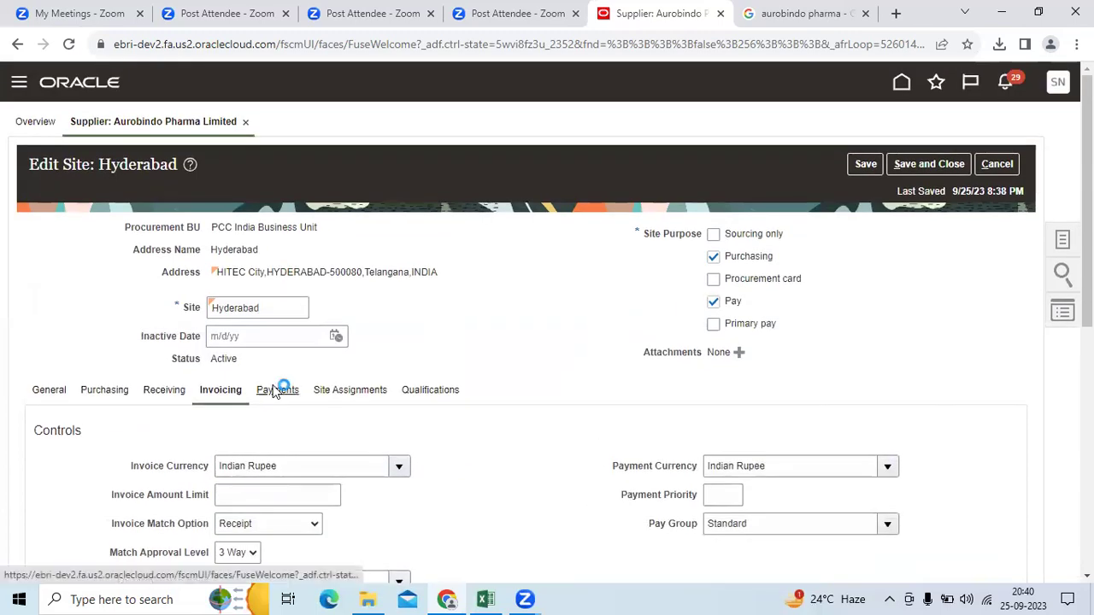
Step: Review the site's payment methods on the Payments tab and select the Check row
{"action": "left_click", "coordinate": [277, 386]}
{"action": "scroll", "coordinate": [257, 419], "scroll_direction": "down", "scroll_amount": 4}
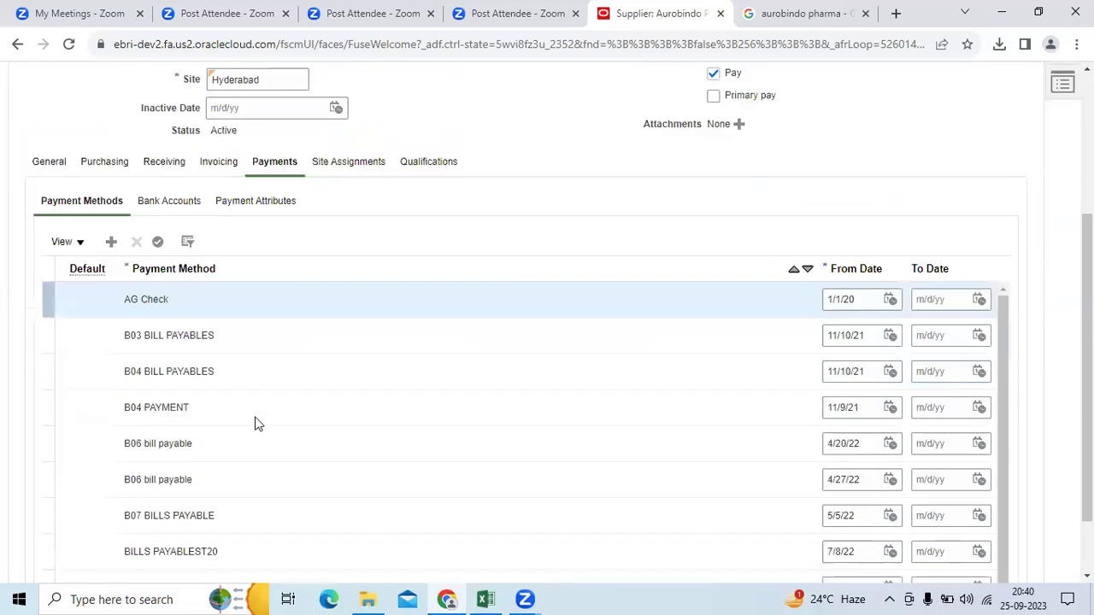
{"action": "scroll", "coordinate": [214, 495], "scroll_direction": "down", "scroll_amount": 1}
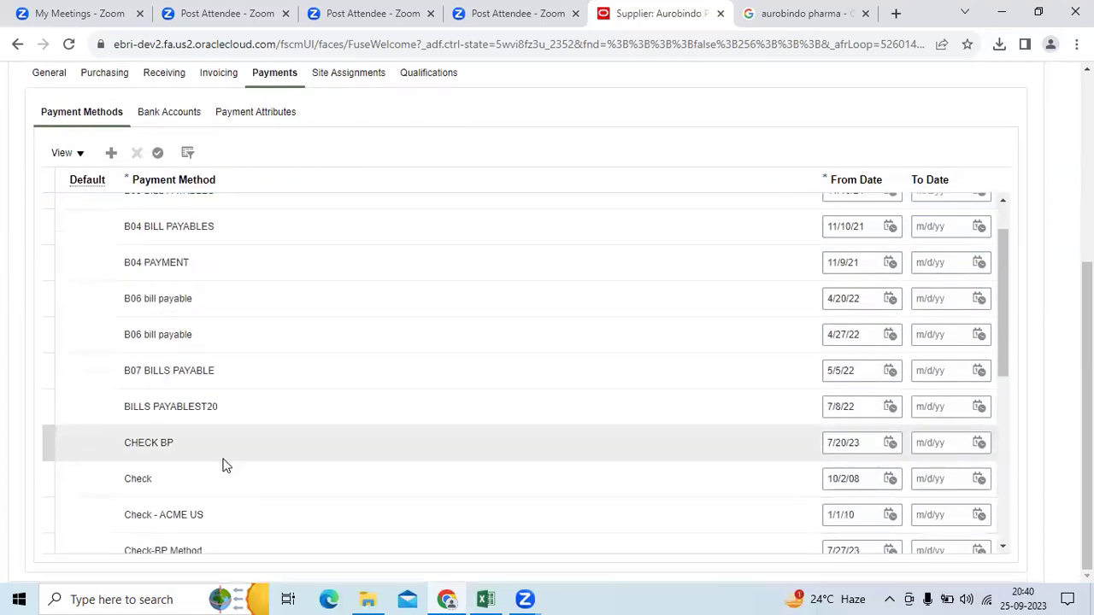
{"action": "left_click", "coordinate": [207, 479]}
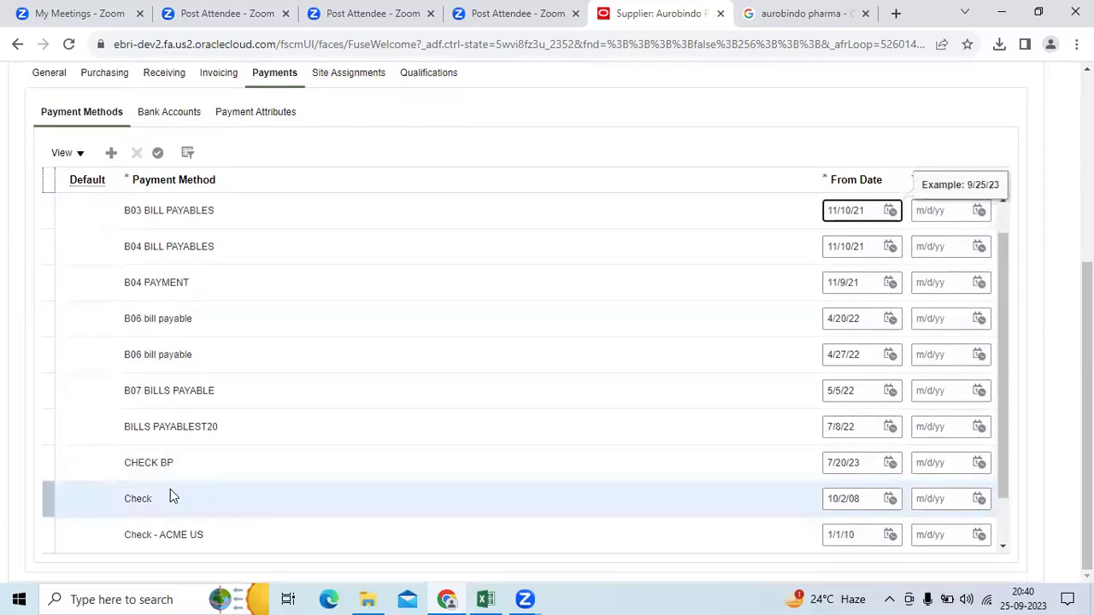
{"action": "left_click", "coordinate": [157, 153]}
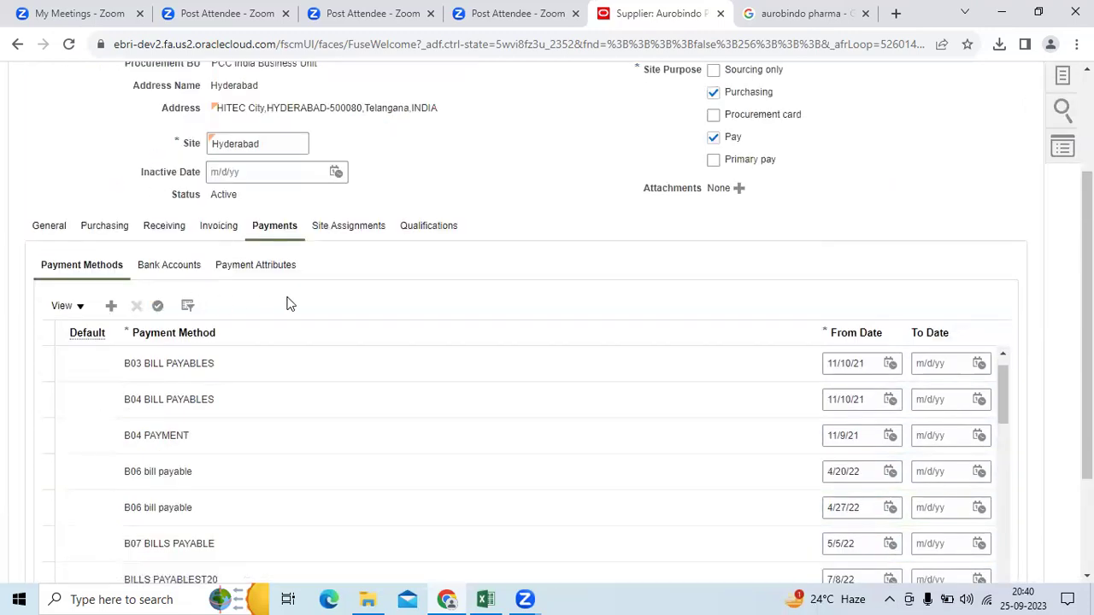
{"action": "left_click", "coordinate": [346, 226]}
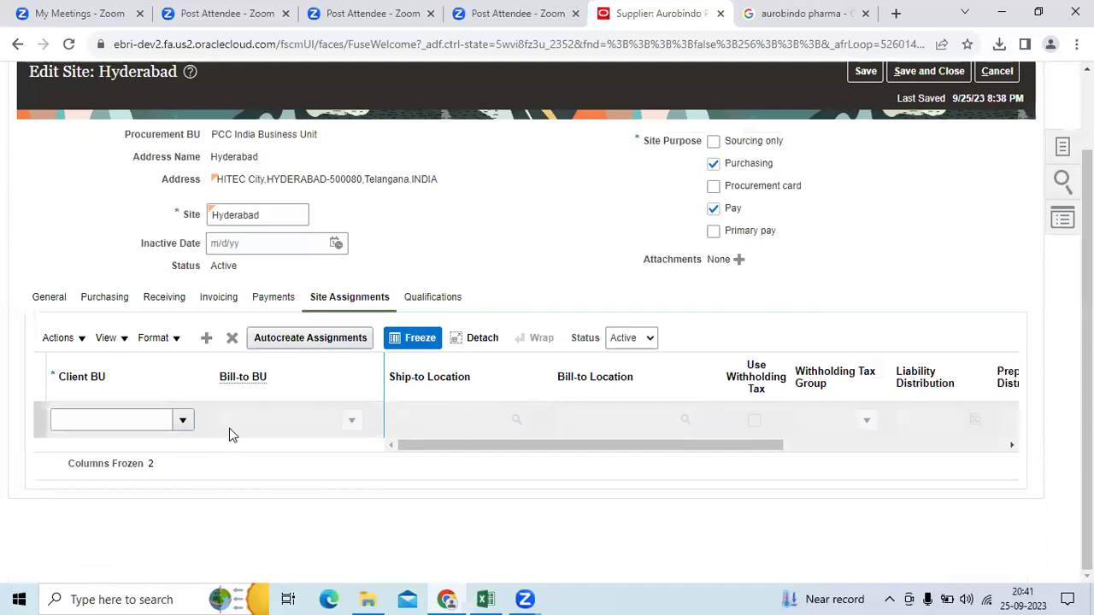
Step: Assign Client BU PCC India Business Unit, ship-to PCC Factory Location, bill-to PCC Enterprise Location
{"action": "left_click", "coordinate": [175, 424]}
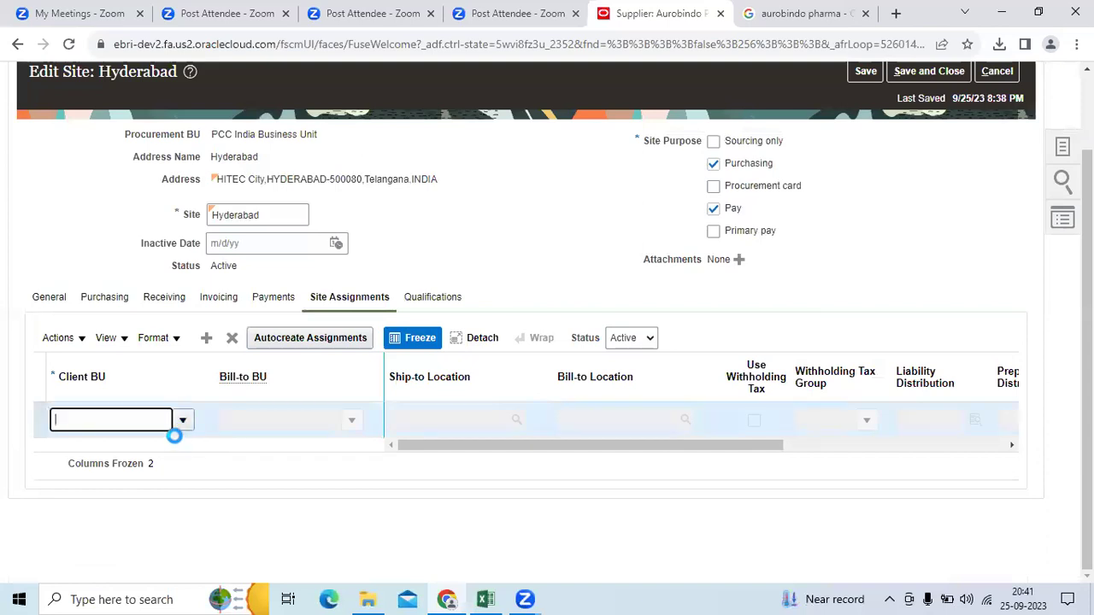
{"action": "left_click", "coordinate": [174, 450]}
{"action": "left_click", "coordinate": [465, 418]}
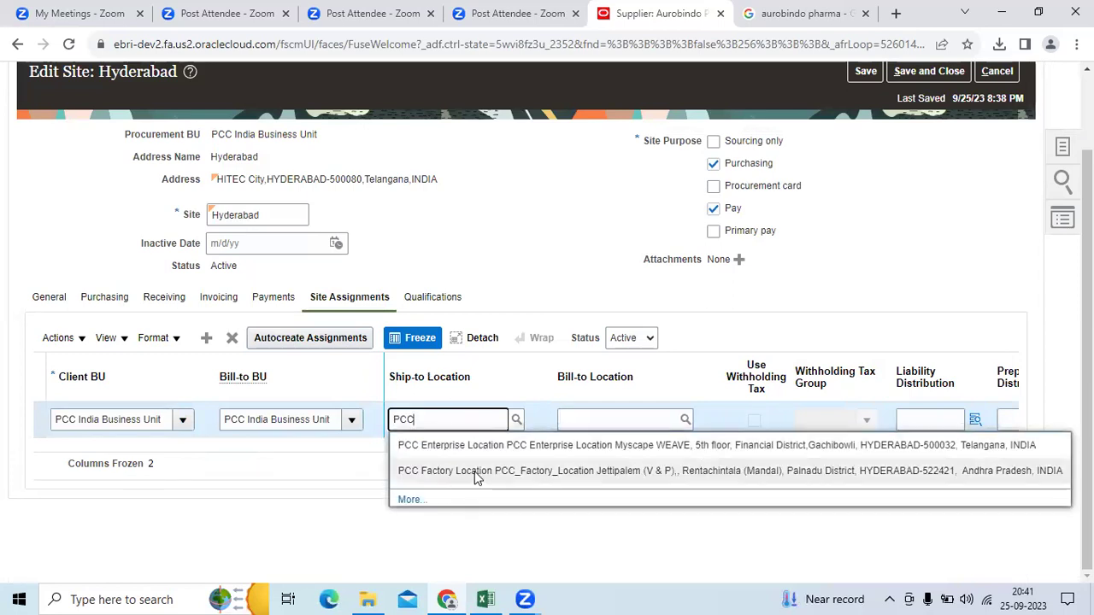
{"action": "left_click", "coordinate": [476, 478]}
{"action": "left_click", "coordinate": [611, 417]}
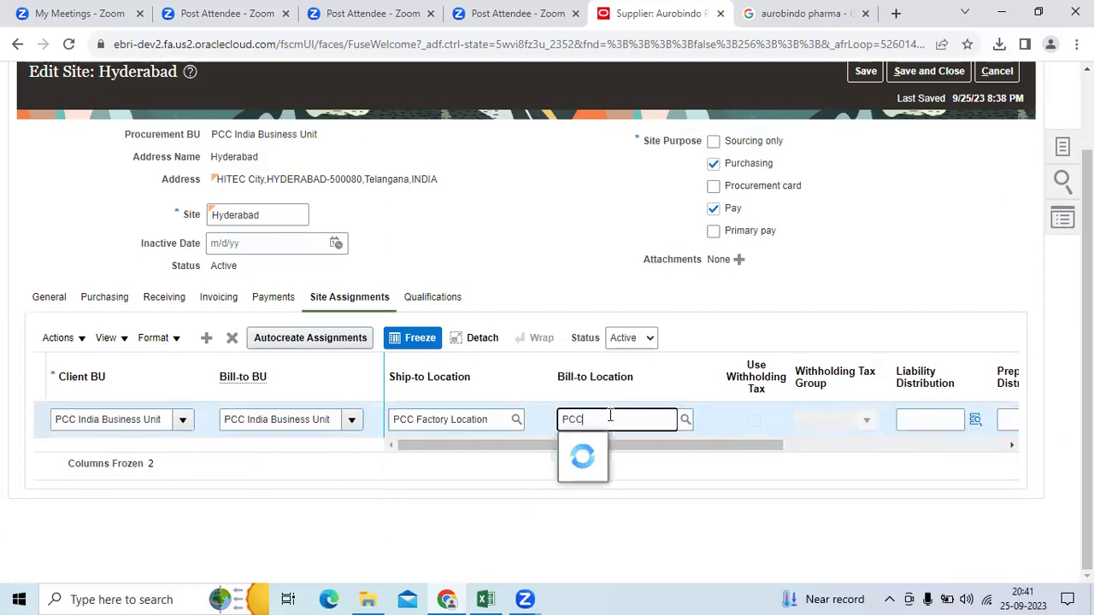
{"action": "left_click", "coordinate": [624, 446]}
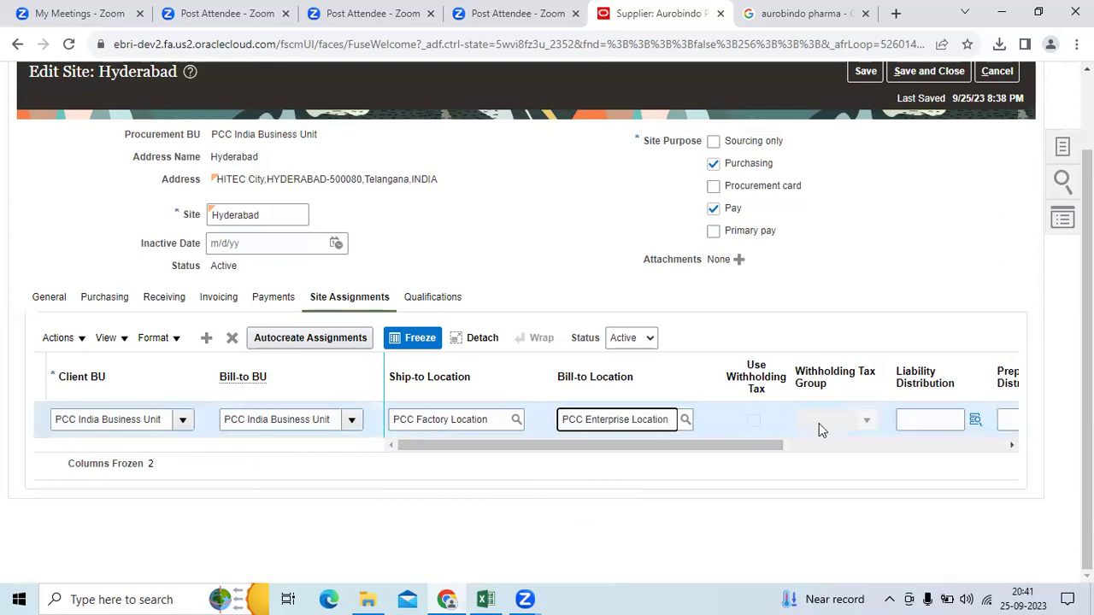
{"action": "left_click_drag", "start_coordinate": [774, 450], "coordinate": [991, 451]}
{"action": "left_click", "coordinate": [636, 420]}
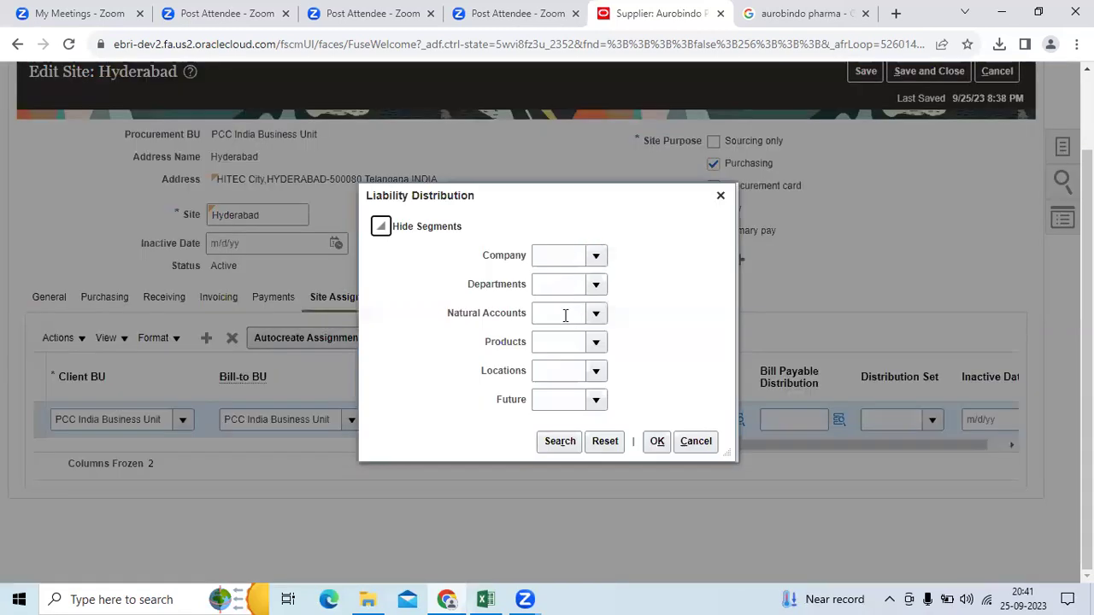
{"action": "left_click", "coordinate": [565, 314]}
{"action": "type", "text": "22"}
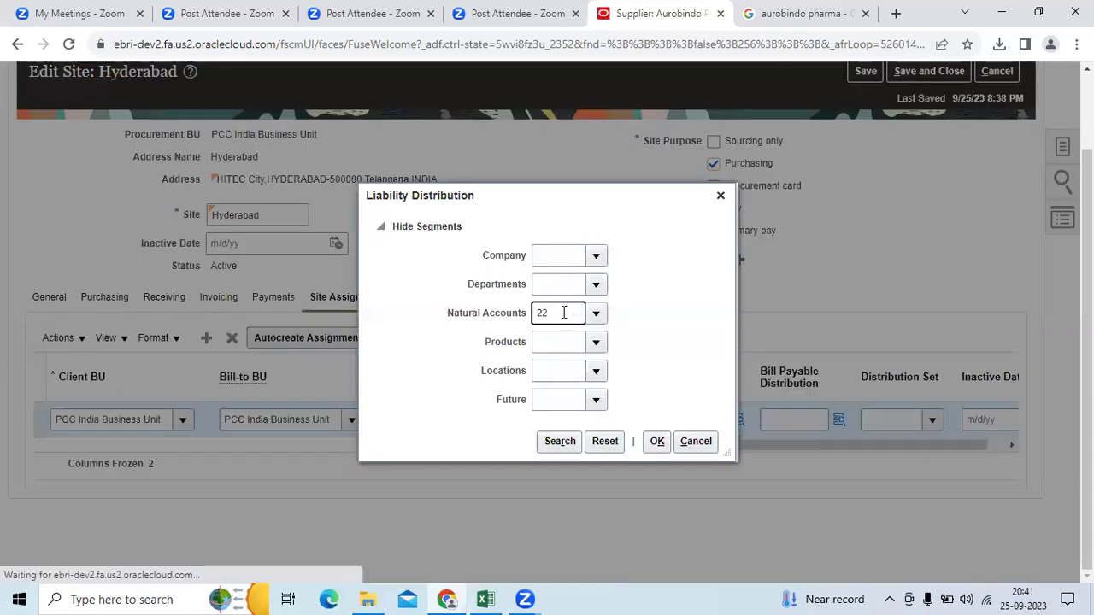
{"action": "left_click", "coordinate": [567, 335]}
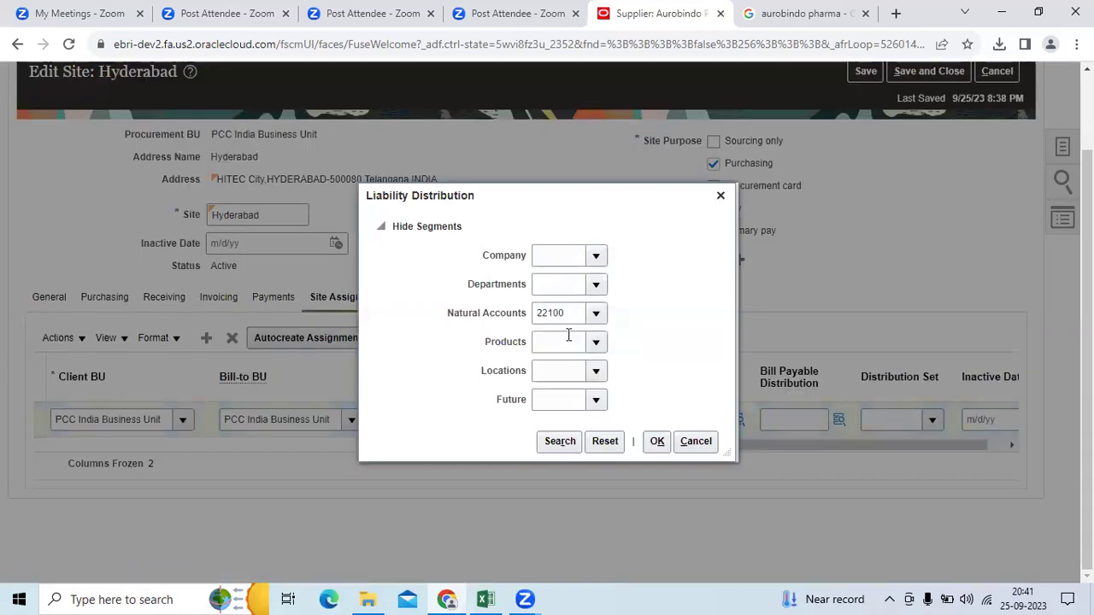
{"action": "left_click", "coordinate": [557, 442]}
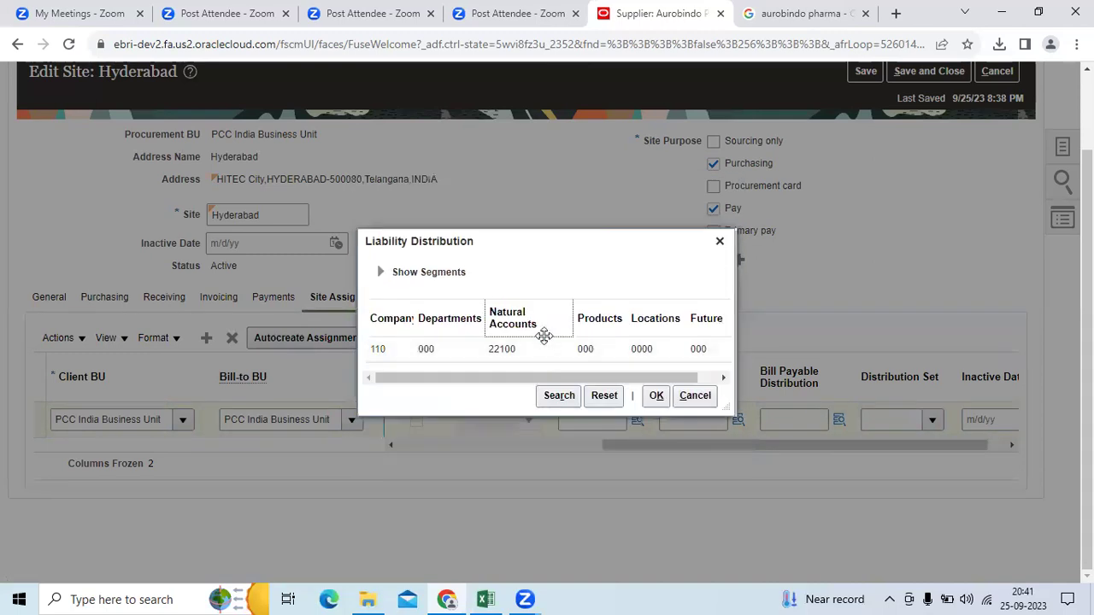
{"action": "left_click", "coordinate": [657, 395]}
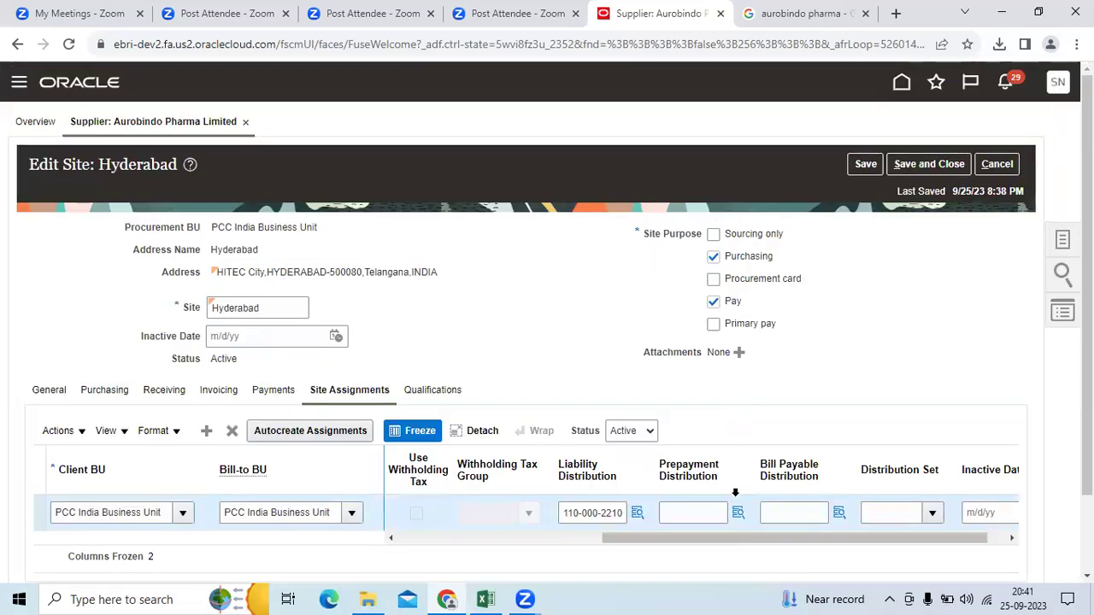
{"action": "left_click", "coordinate": [737, 514]}
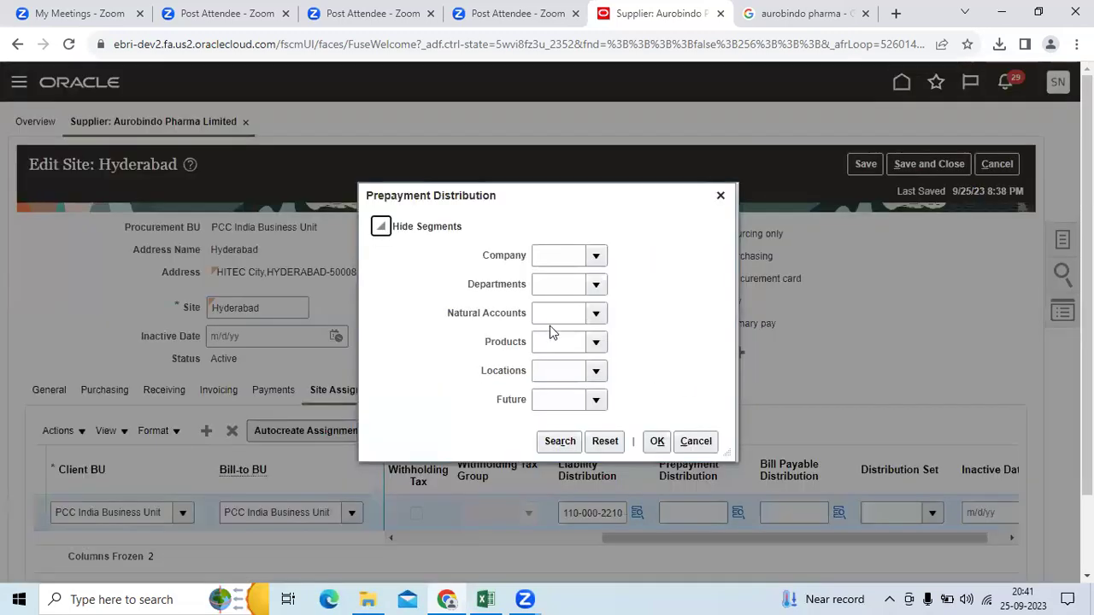
{"action": "left_click", "coordinate": [552, 314]}
{"action": "type", "text": "14"}
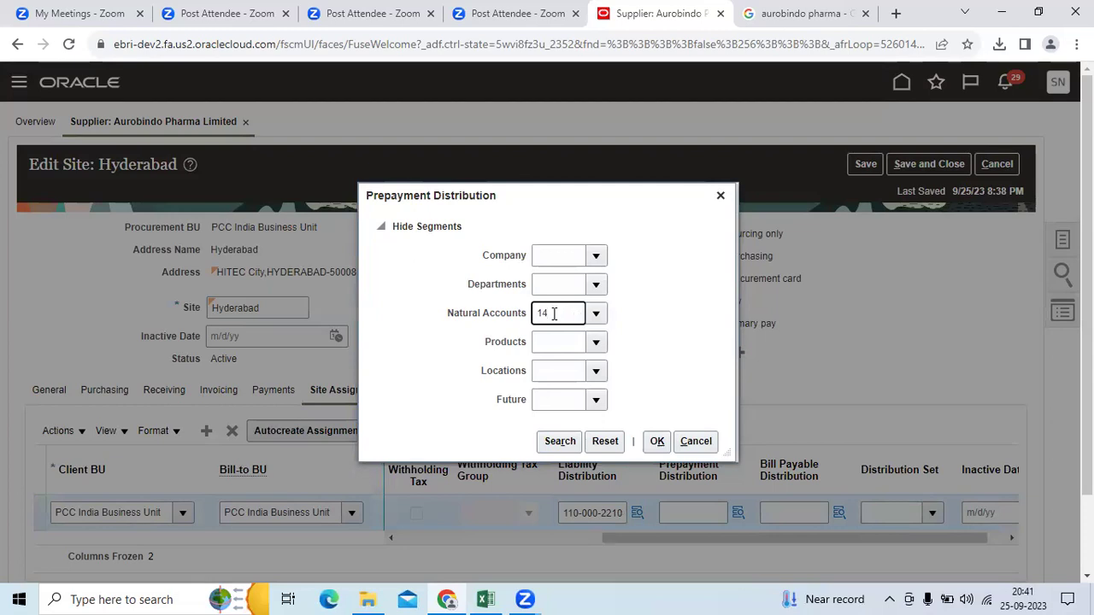
{"action": "left_click", "coordinate": [569, 334]}
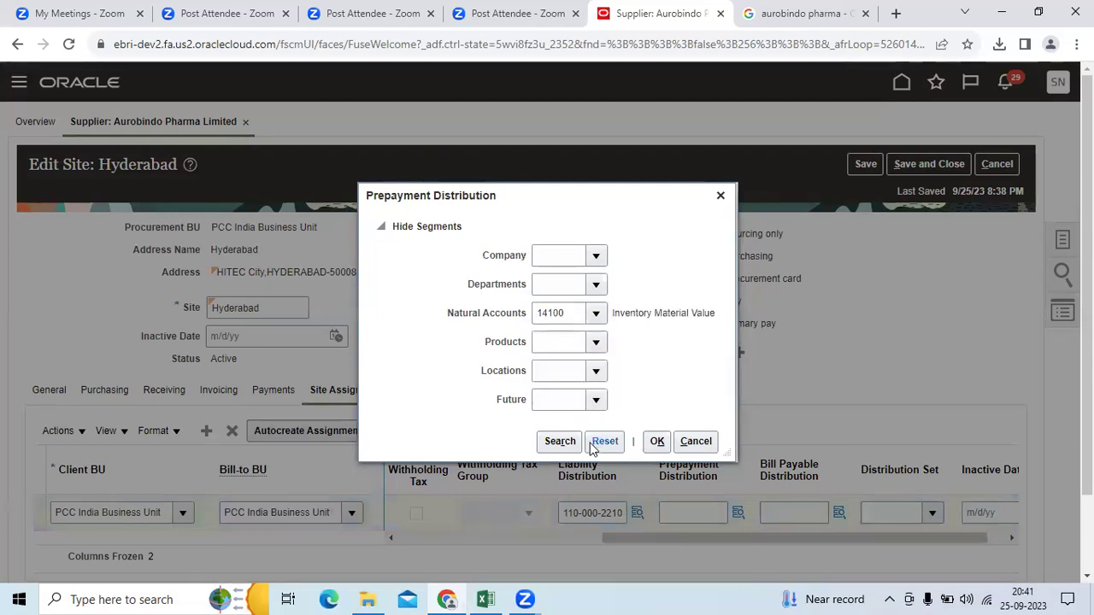
{"action": "left_click", "coordinate": [566, 312]}
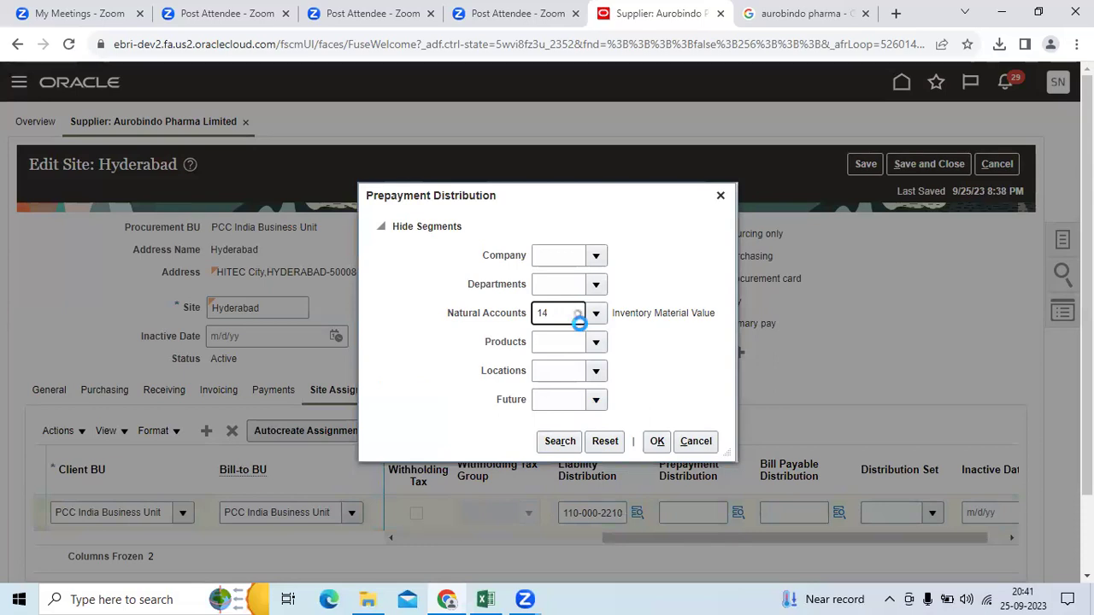
{"action": "left_click", "coordinate": [578, 386]}
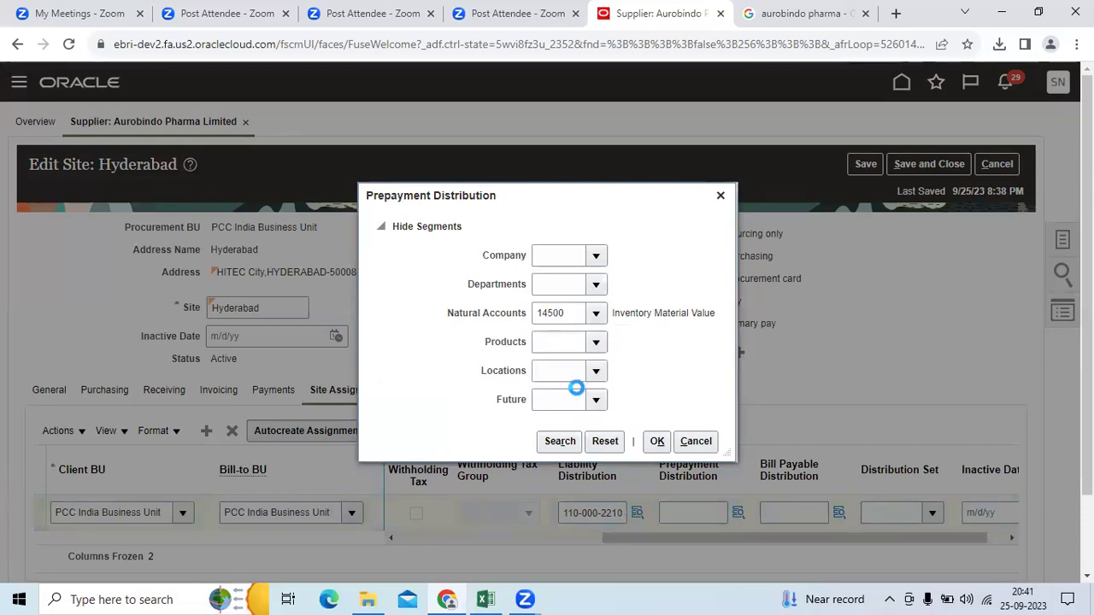
{"action": "left_click", "coordinate": [560, 442]}
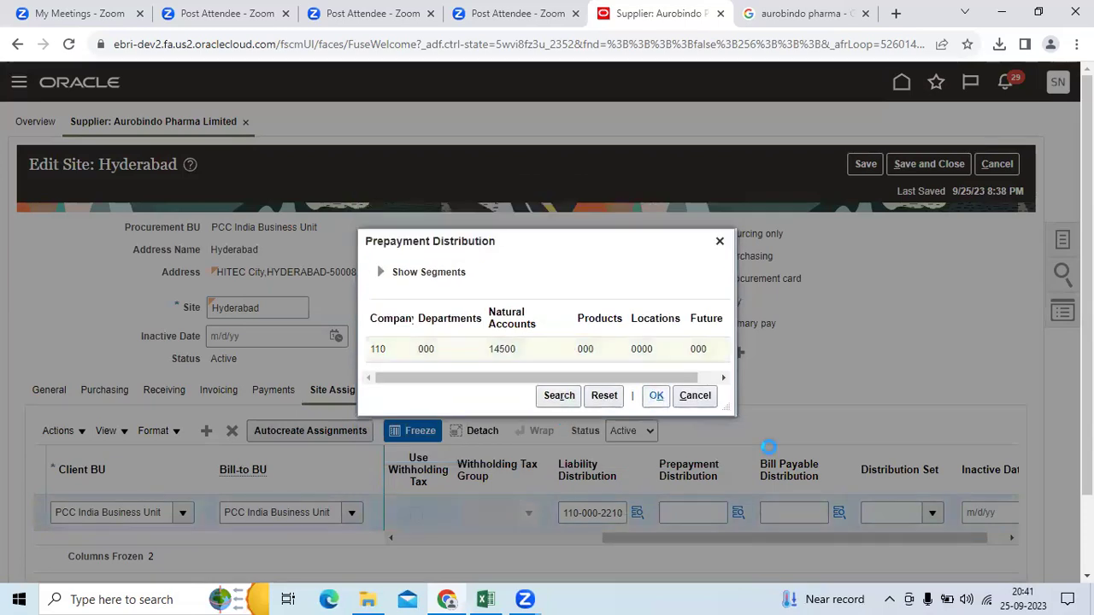
{"action": "left_click", "coordinate": [655, 394]}
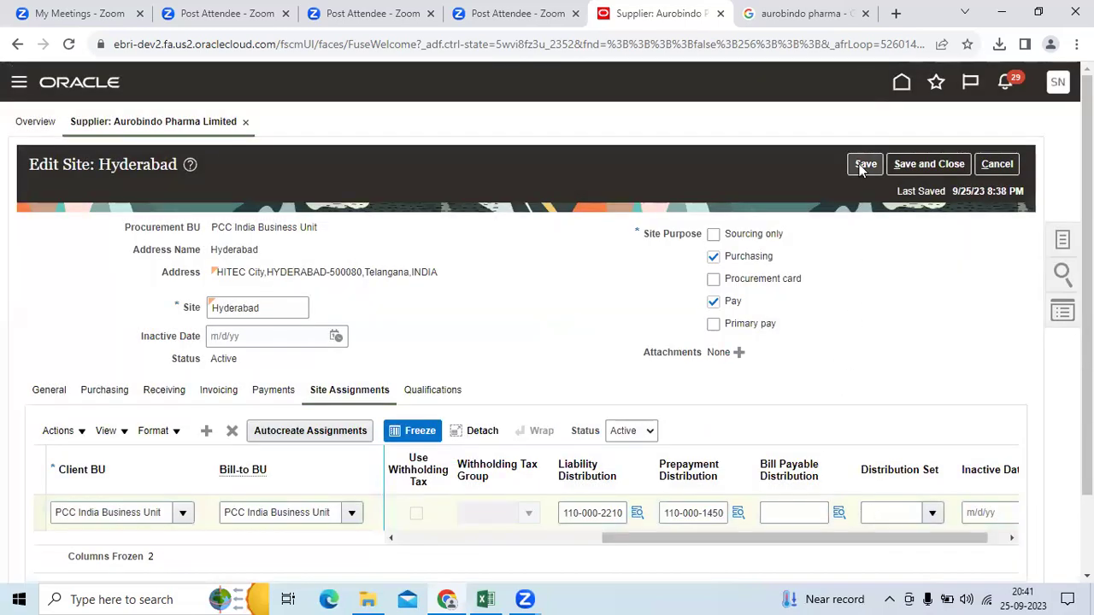
Step: Save the Hyderabad site assignment changes
{"action": "left_click", "coordinate": [863, 165]}
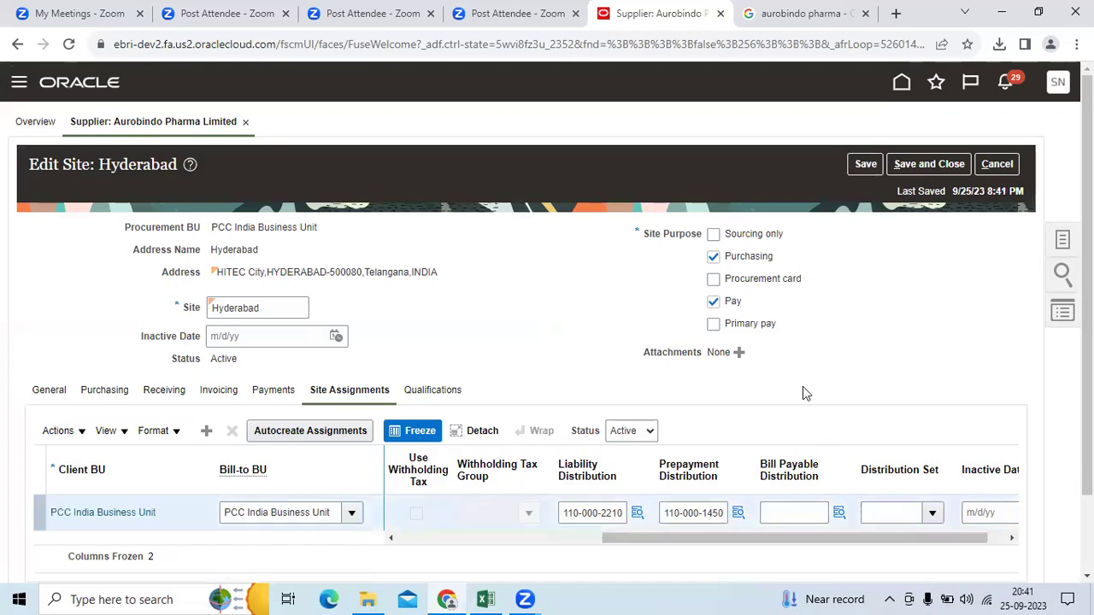
{"action": "scroll", "coordinate": [803, 387], "scroll_direction": "down", "scroll_amount": 2}
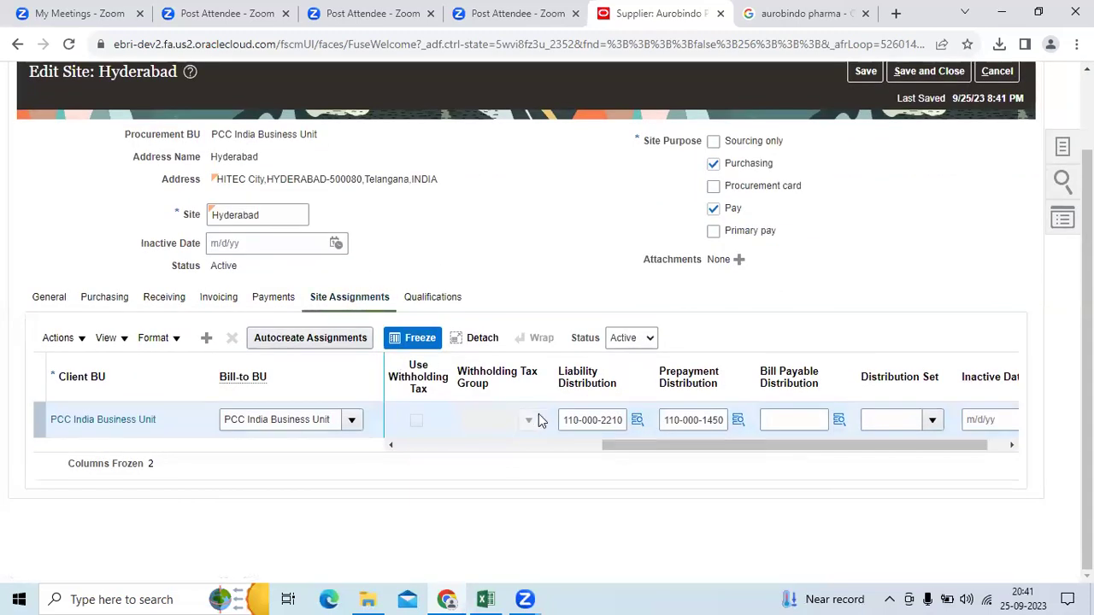
{"action": "scroll", "coordinate": [539, 419], "scroll_direction": "up", "scroll_amount": 2}
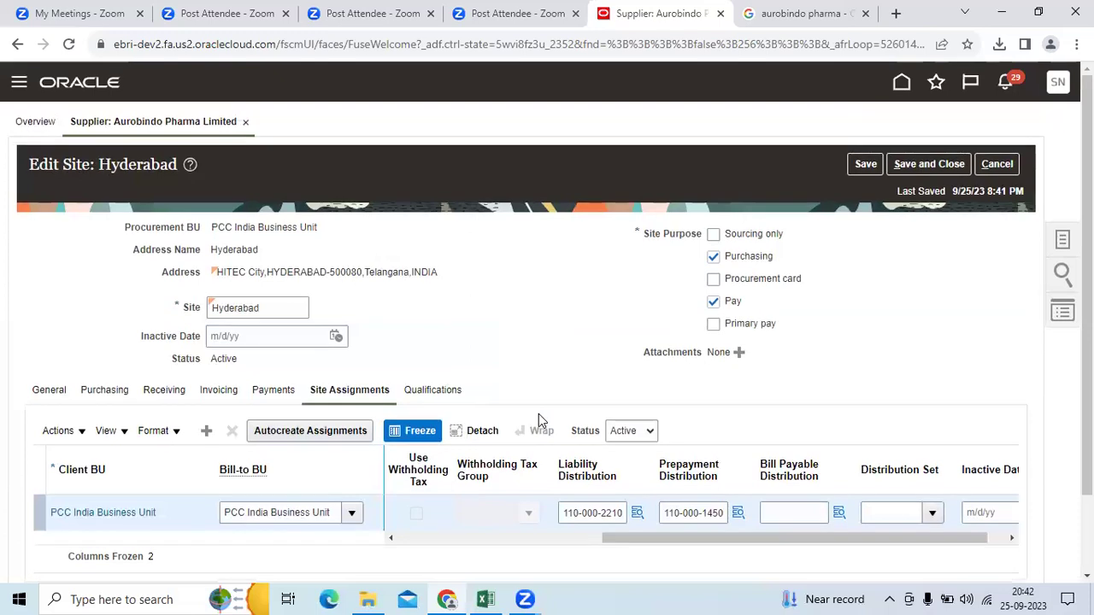
Step: Save and close the site, confirm the message, and start a new contact on the Contacts tab
{"action": "left_click", "coordinate": [929, 164]}
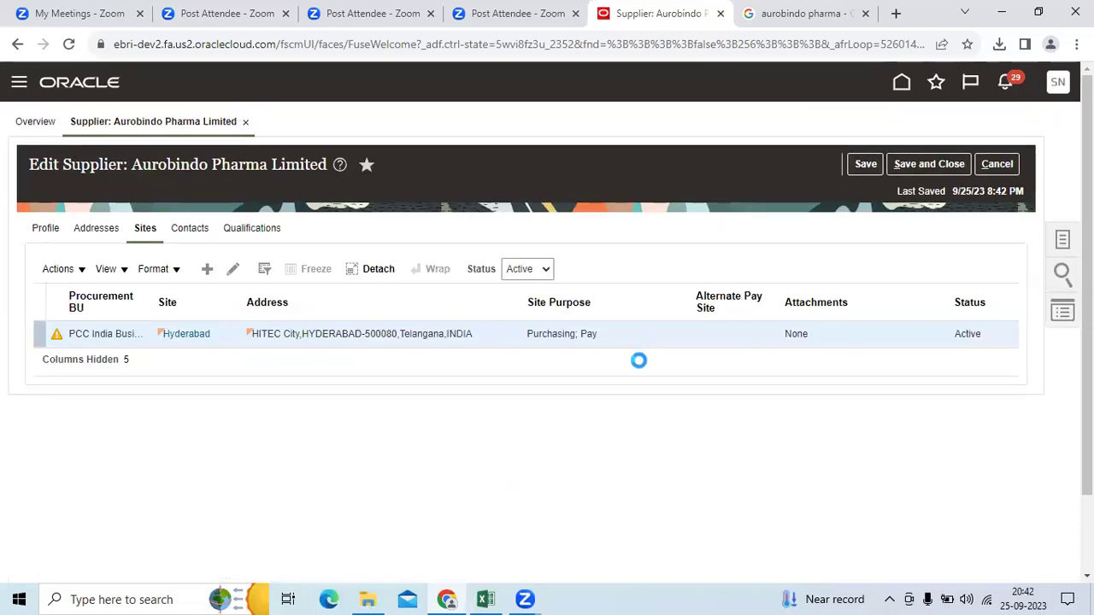
{"action": "left_click", "coordinate": [600, 348]}
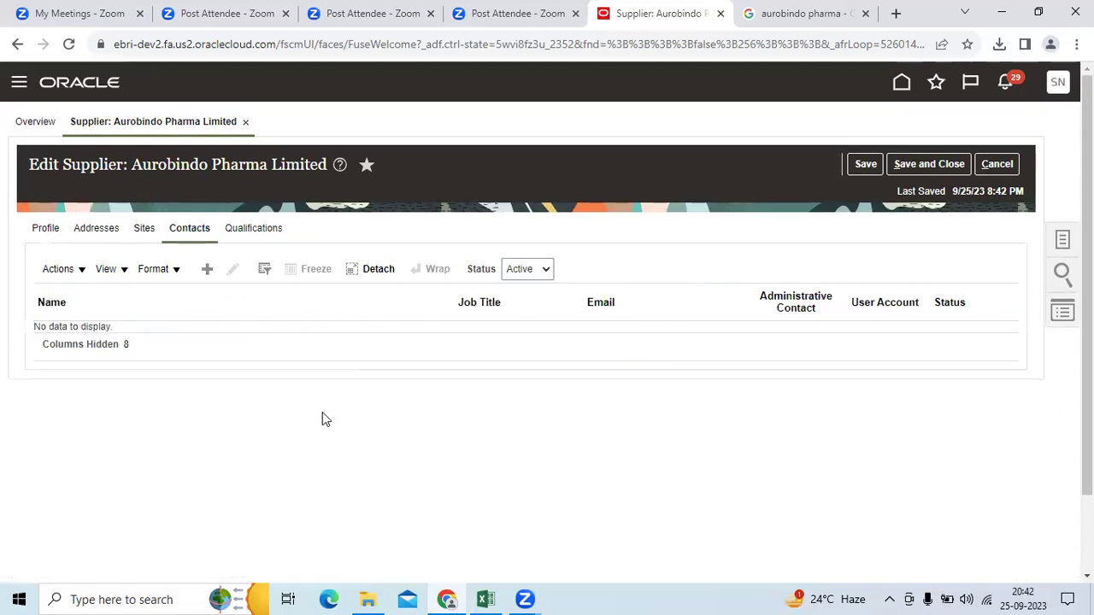
{"action": "left_click", "coordinate": [207, 268]}
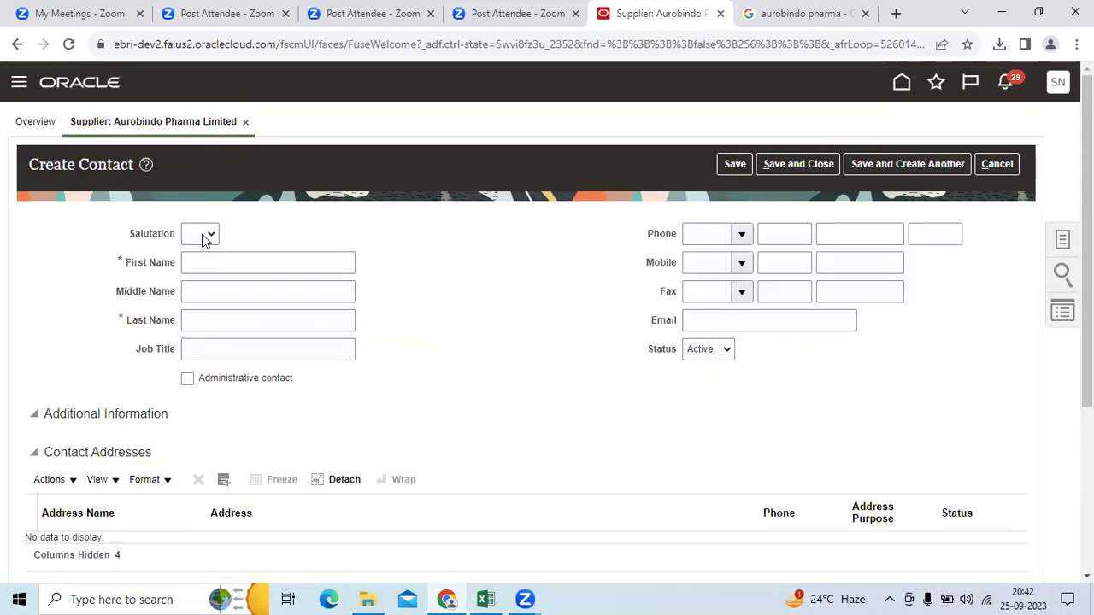
Step: Enter the contact's first and last name and job title Procurement Manager
{"action": "left_click", "coordinate": [205, 259]}
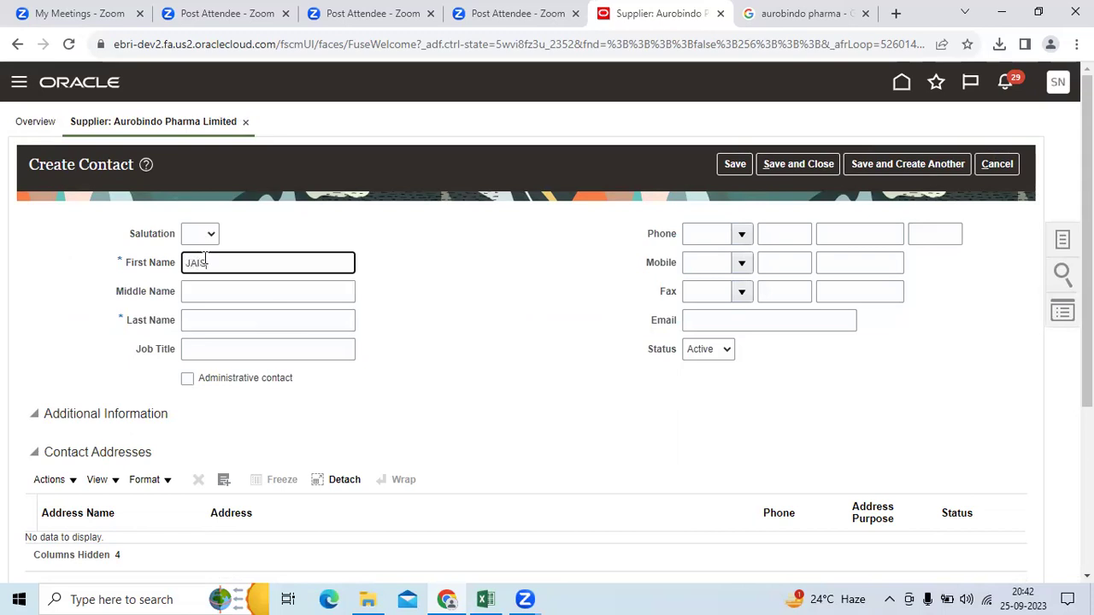
{"action": "key", "text": "Tab"}
{"action": "key", "text": "Tab"}
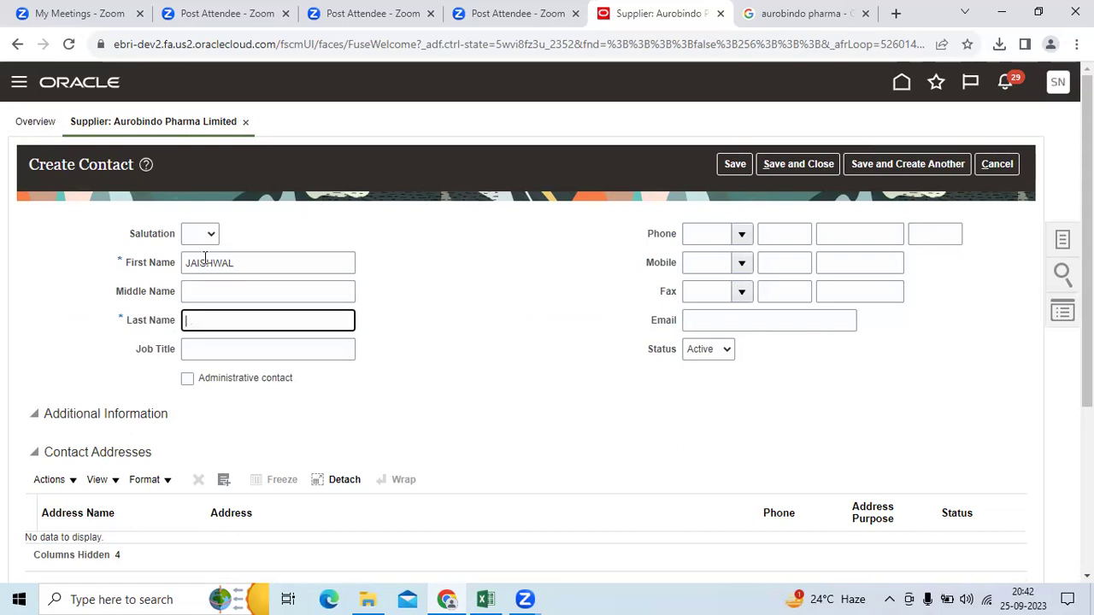
{"action": "key", "text": "Tab"}
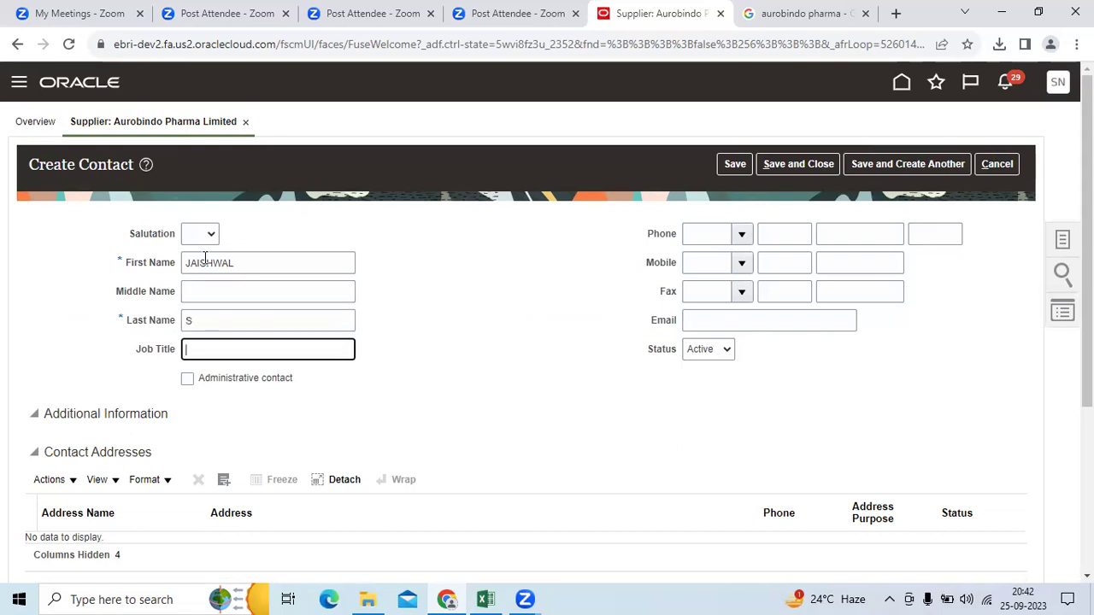
{"action": "type", "text": "Procurem"}
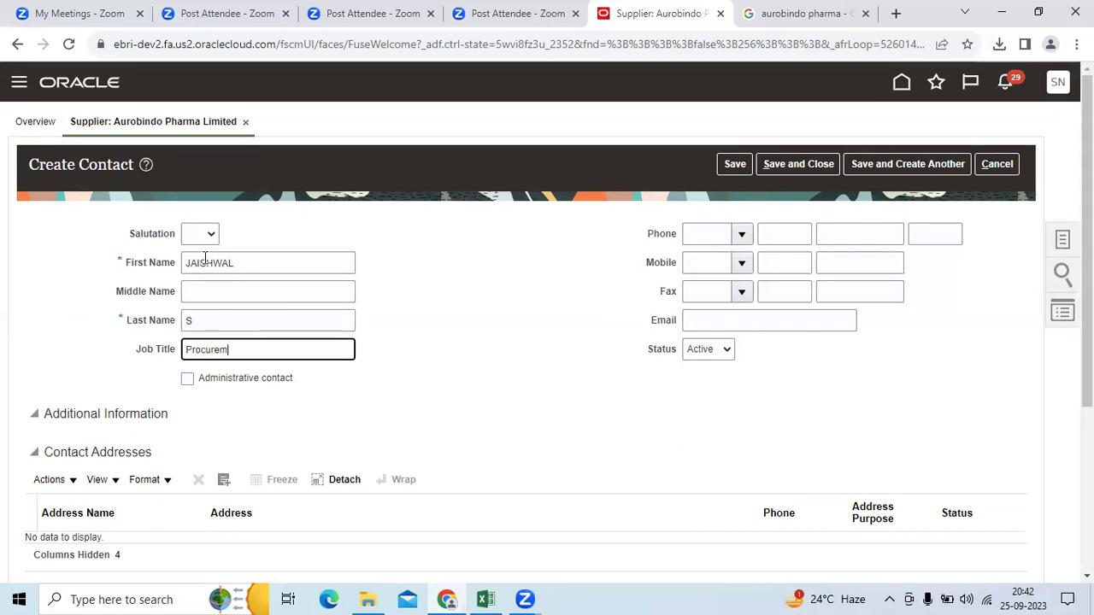
{"action": "type", "text": "ent Manager"}
{"action": "key", "text": "Tab"}
{"action": "key", "text": "Tab"}
{"action": "key", "text": "Tab"}
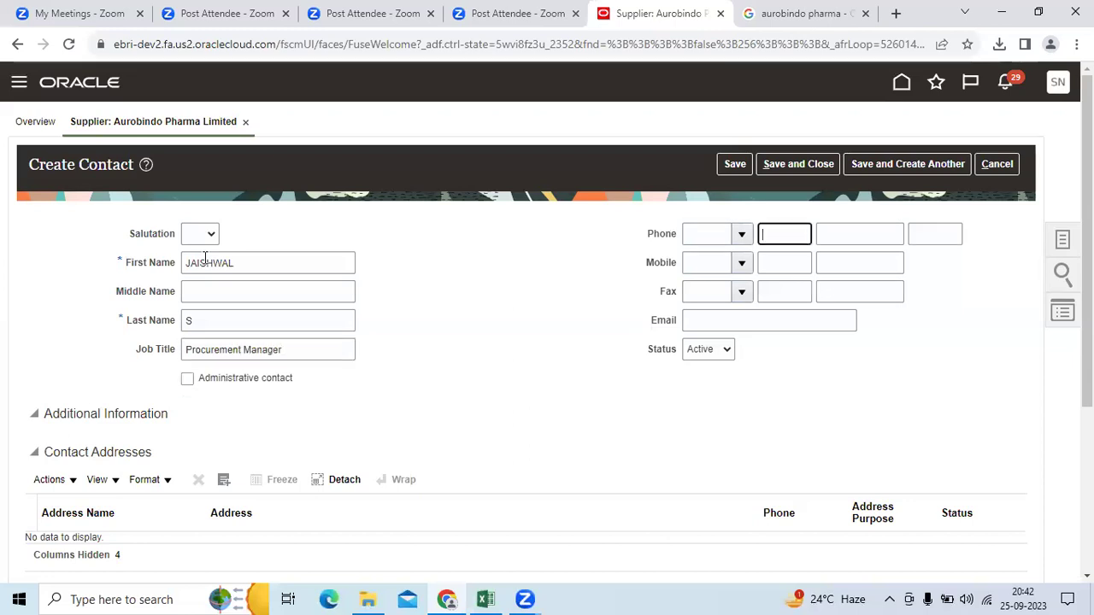
Step: Enter the contact's office phone area code, number and mobile number, then save the contact
{"action": "type", "text": "040"}
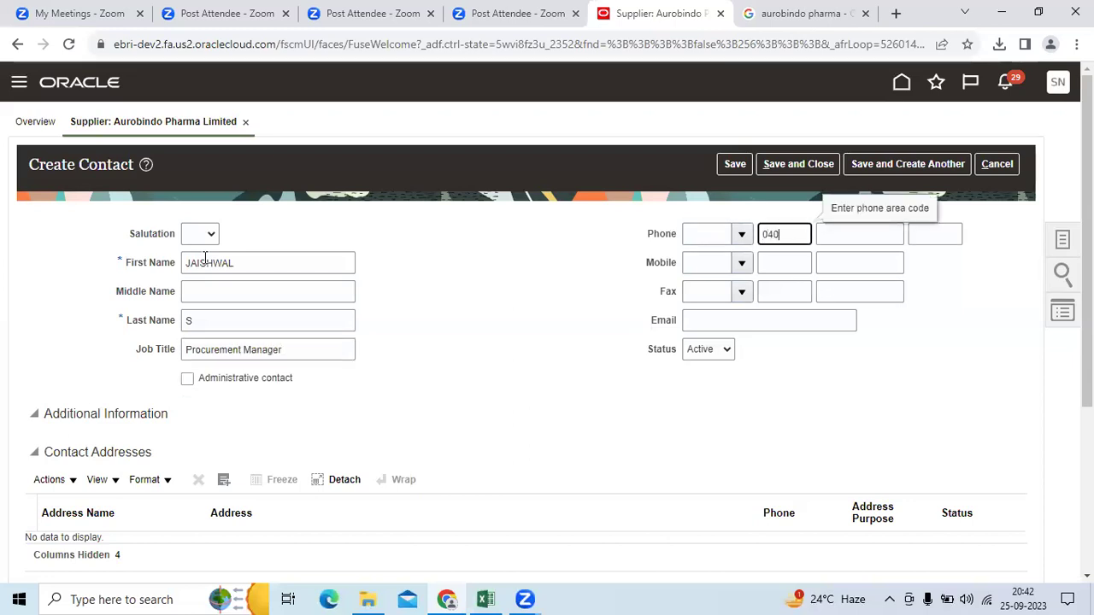
{"action": "key", "text": "Tab"}
{"action": "type", "text": "0"}
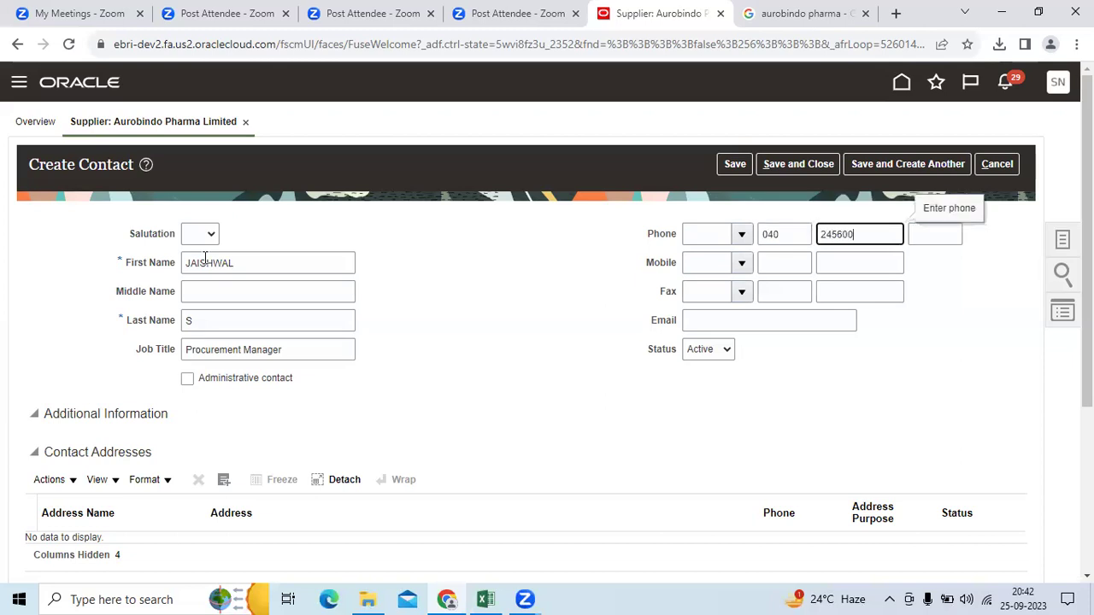
{"action": "key", "text": "Tab"}
{"action": "key", "text": "Tab"}
{"action": "key", "text": "Tab"}
{"action": "key", "text": "Tab"}
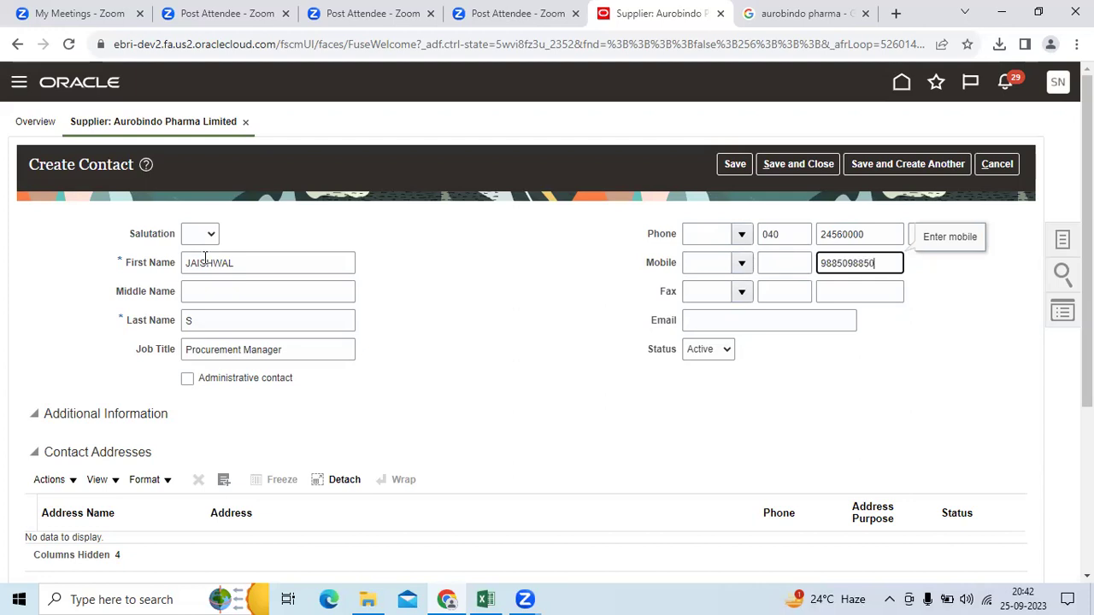
{"action": "key", "text": "Tab"}
{"action": "scroll", "coordinate": [508, 334], "scroll_direction": "down", "scroll_amount": 3}
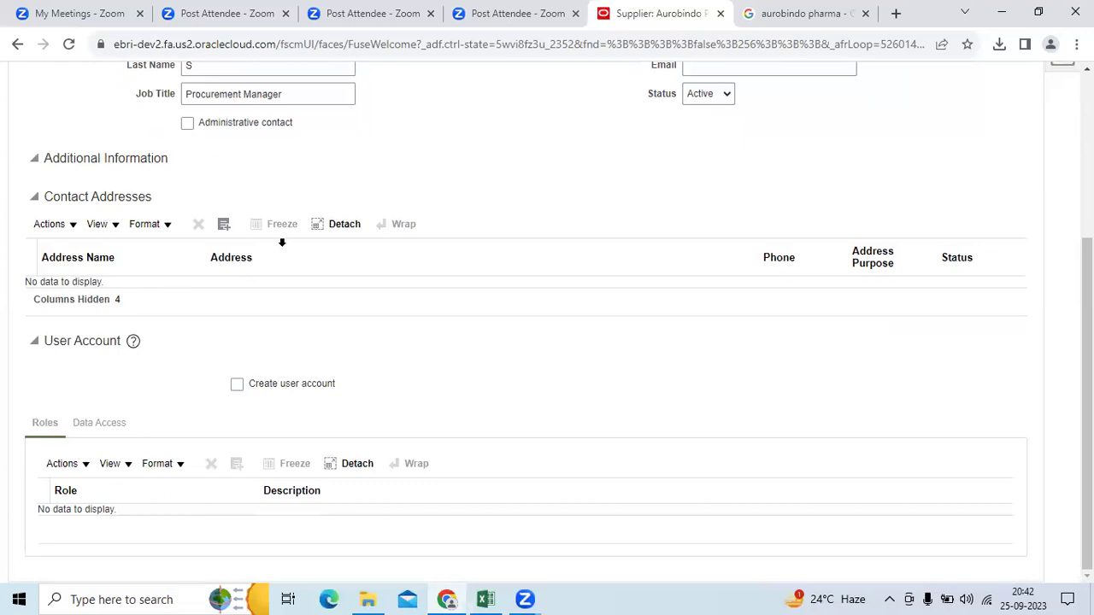
{"action": "scroll", "coordinate": [396, 307], "scroll_direction": "up", "scroll_amount": 1}
{"action": "scroll", "coordinate": [396, 307], "scroll_direction": "down", "scroll_amount": 1}
{"action": "scroll", "coordinate": [368, 397], "scroll_direction": "up", "scroll_amount": 4}
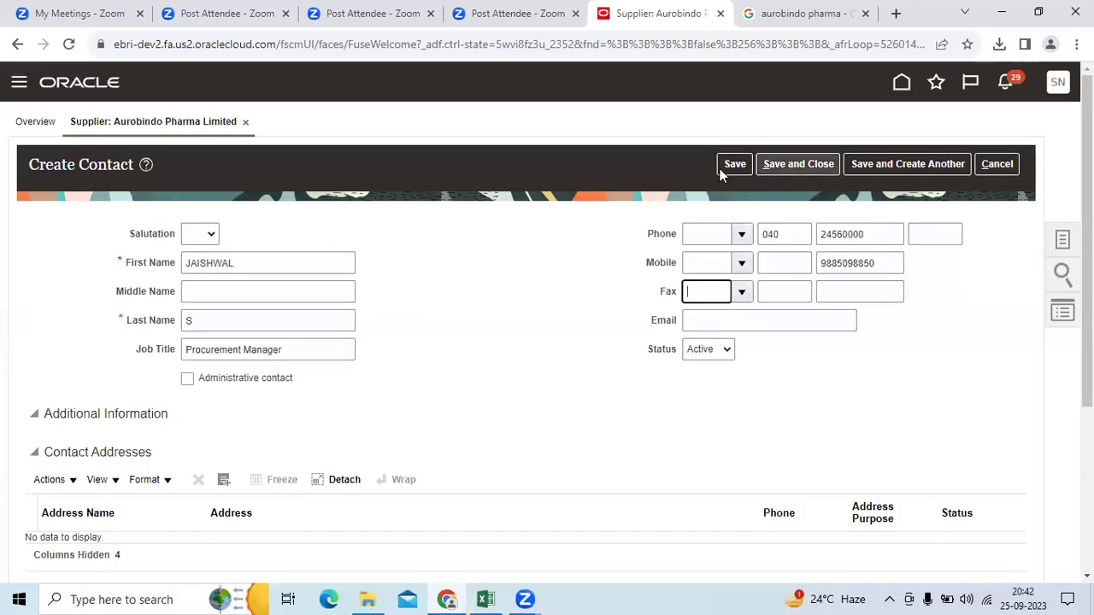
{"action": "left_click", "coordinate": [731, 164]}
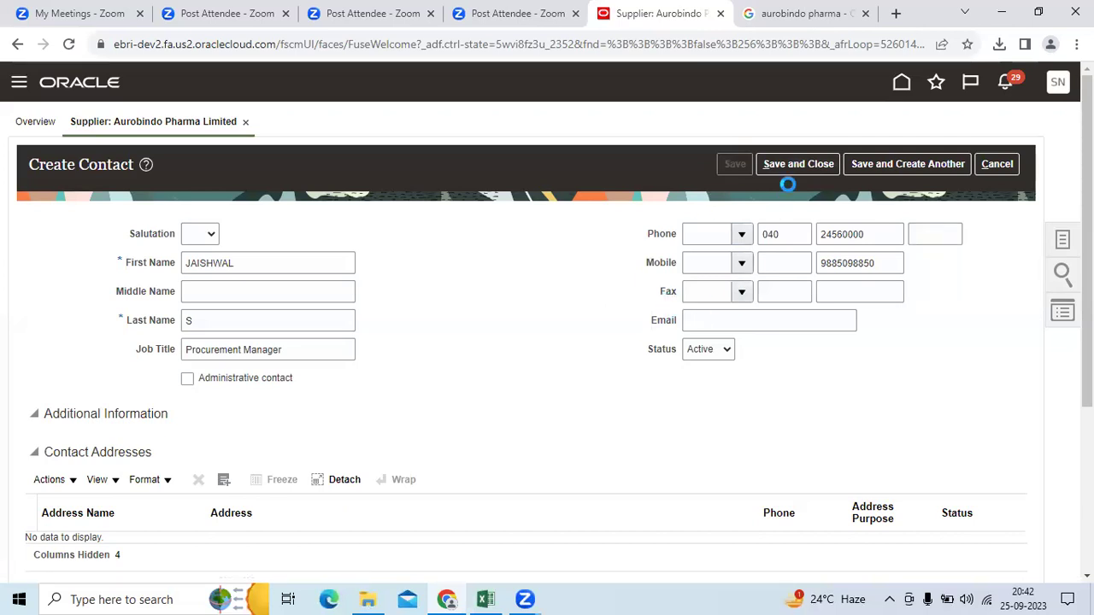
Step: Save and close the new contact and the supplier, confirming the saved-changes message
{"action": "left_click", "coordinate": [799, 163]}
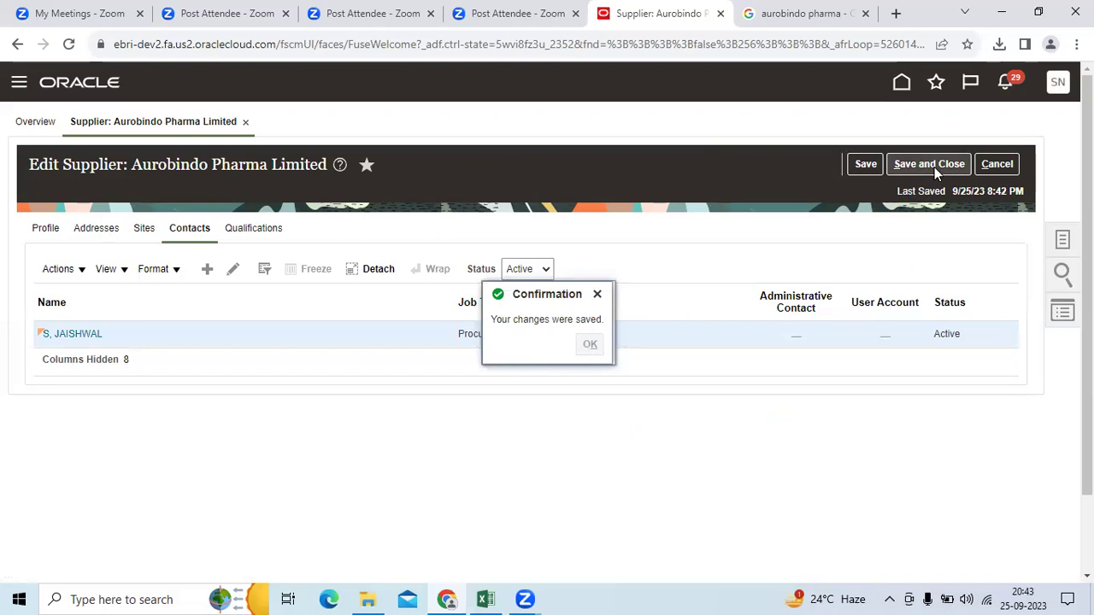
{"action": "left_click", "coordinate": [930, 164]}
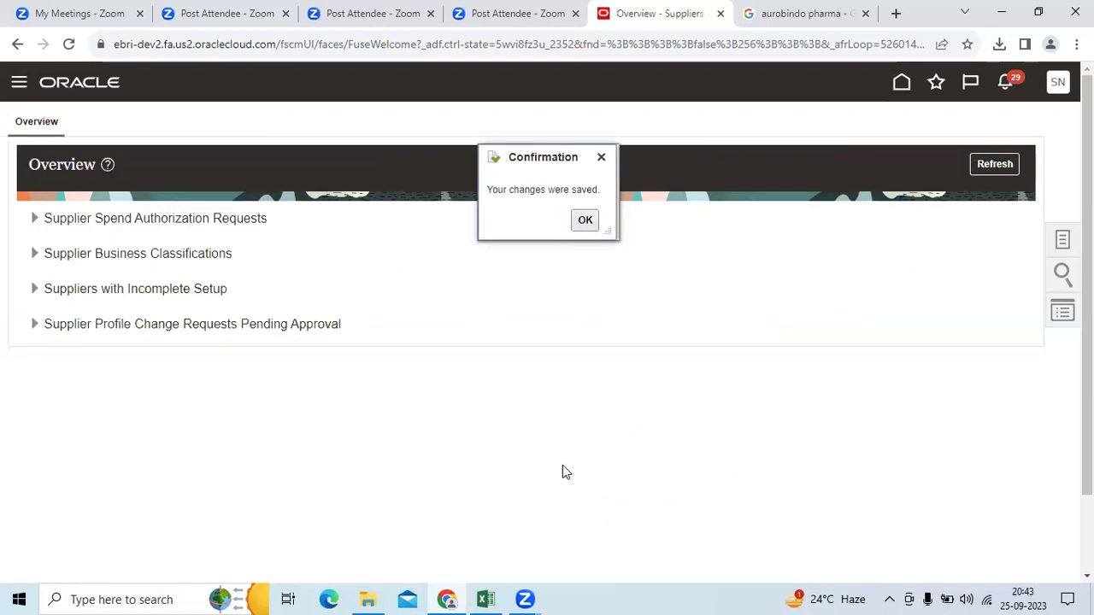
{"action": "left_click", "coordinate": [587, 221]}
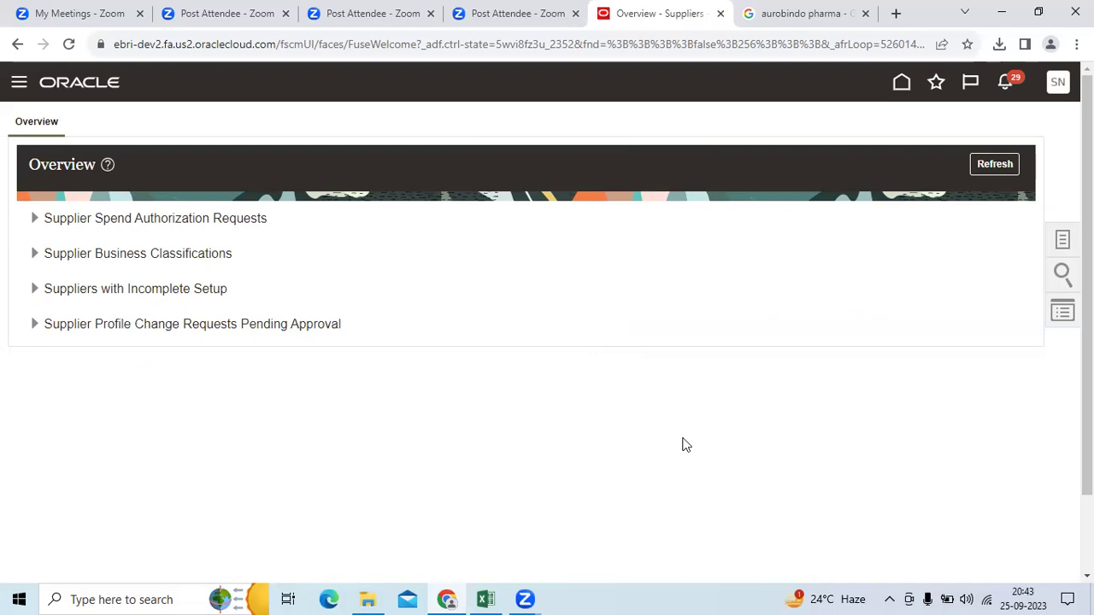
Step: Reopen Aurobindo Pharma Limited from Recent Items, then save and close it
{"action": "left_click", "coordinate": [1061, 312]}
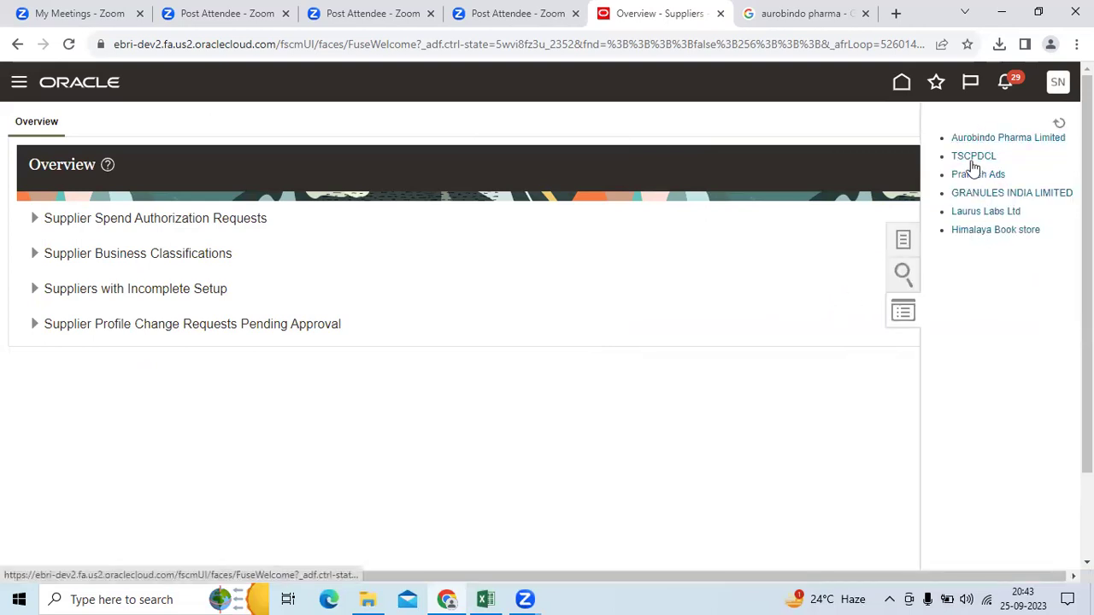
{"action": "left_click", "coordinate": [995, 140]}
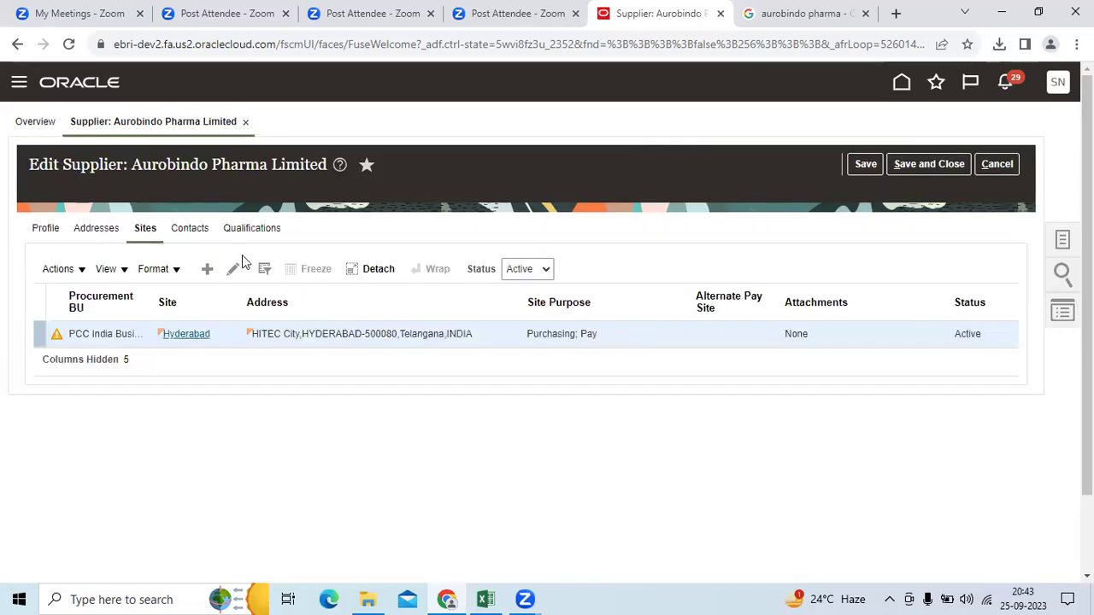
{"action": "left_click", "coordinate": [924, 167]}
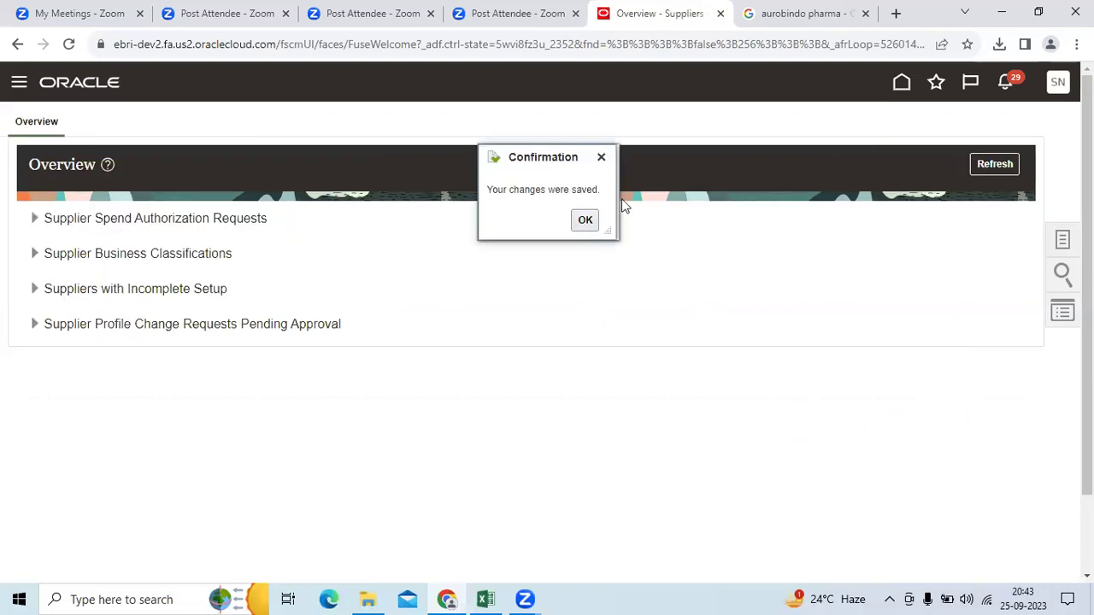
{"action": "left_click", "coordinate": [584, 222]}
Step: Refresh the Suppliers overview and go to Manage Suppliers from the Tasks list
{"action": "left_click", "coordinate": [987, 166]}
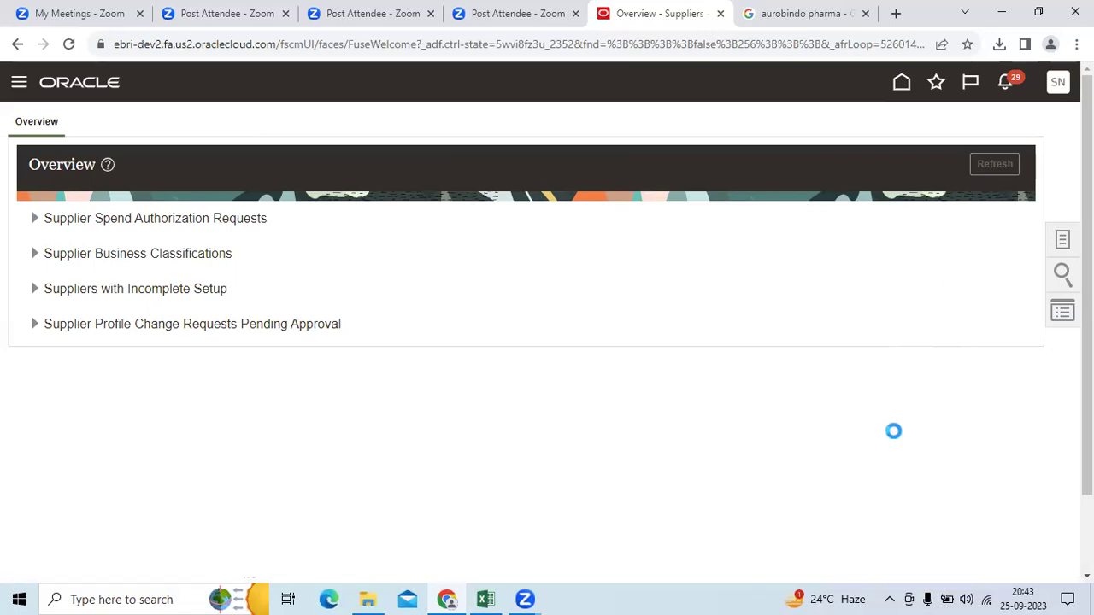
{"action": "left_click", "coordinate": [1061, 242]}
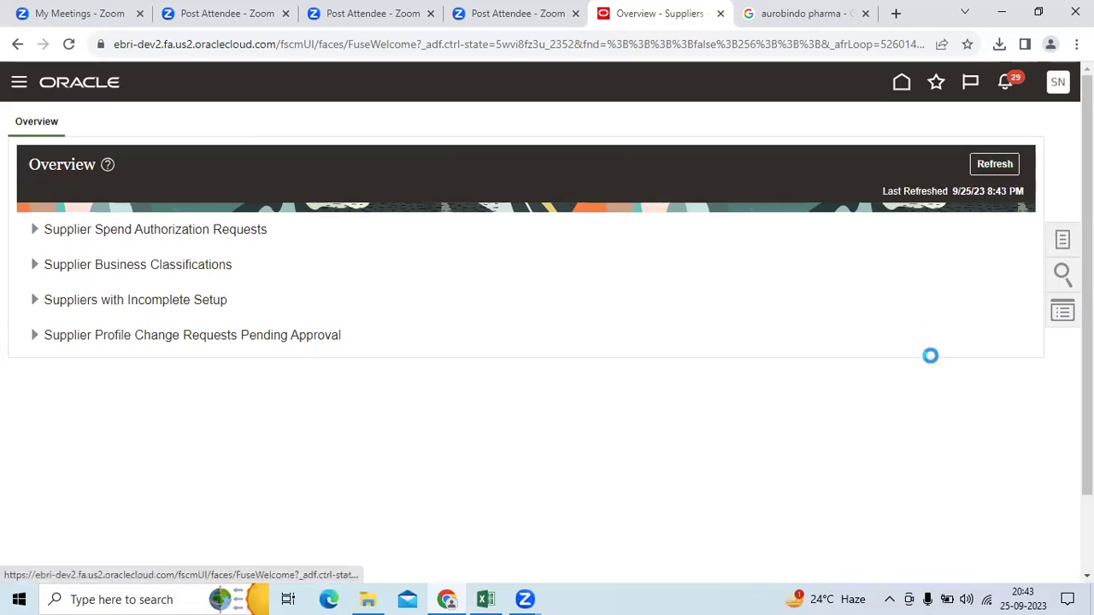
{"action": "left_click", "coordinate": [911, 128]}
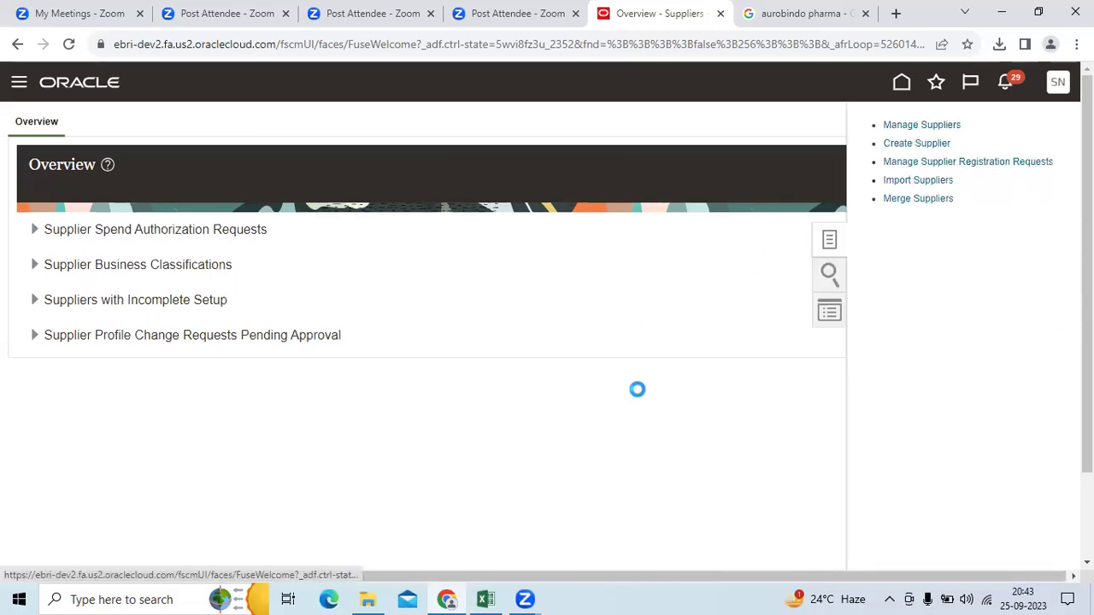
Step: Search suppliers by keyword 'Auro', widen the Supplier column to verify Aurobindo Pharma Limited, then finish with Done
{"action": "left_click", "coordinate": [413, 266]}
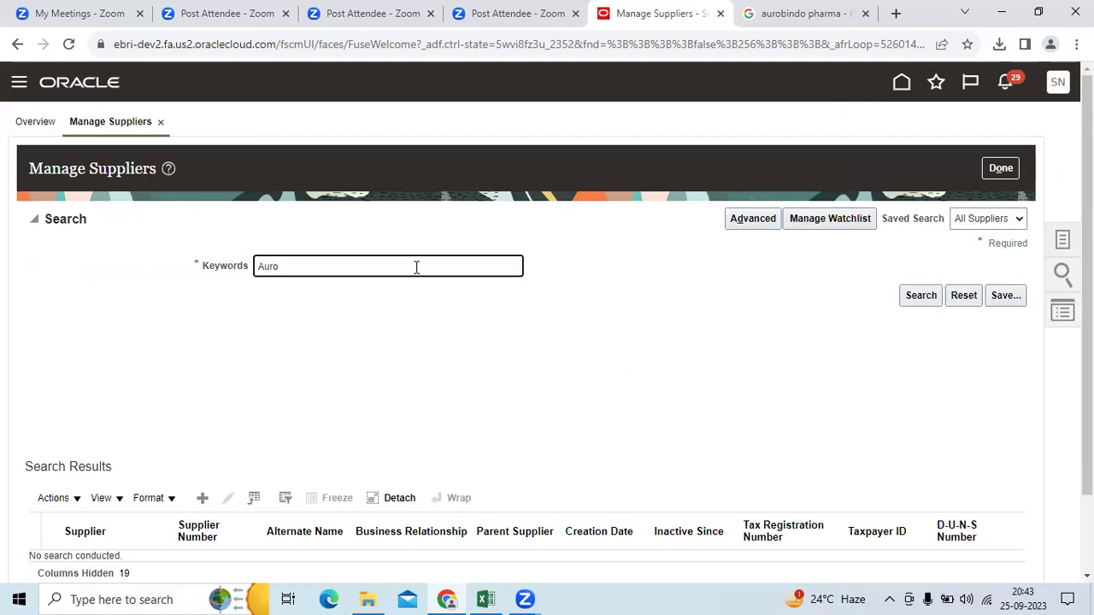
{"action": "left_click", "coordinate": [919, 296]}
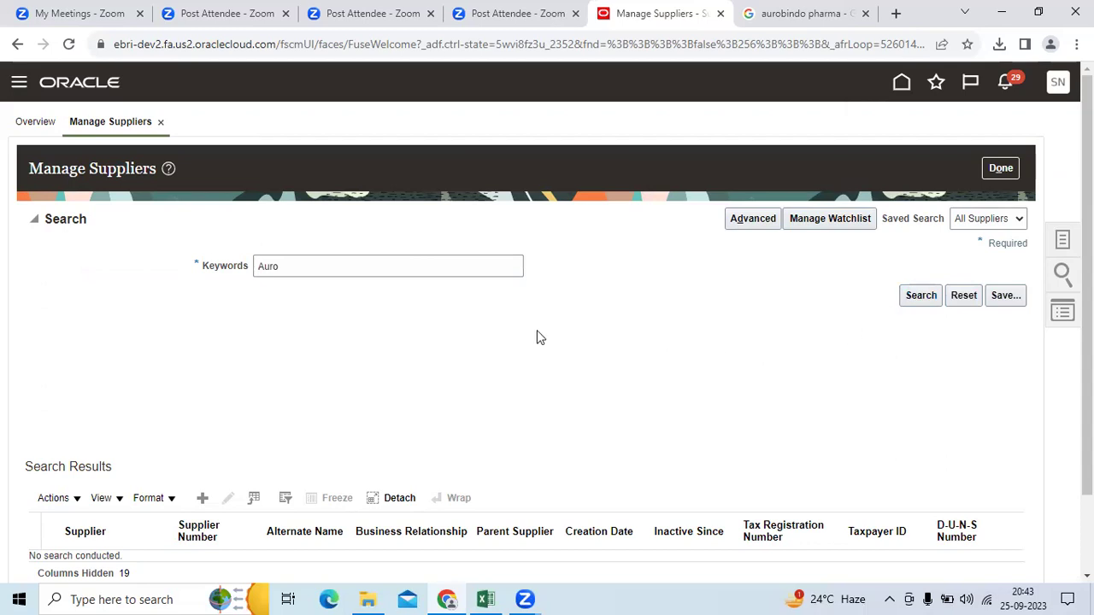
{"action": "scroll", "coordinate": [360, 321], "scroll_direction": "down", "scroll_amount": 2}
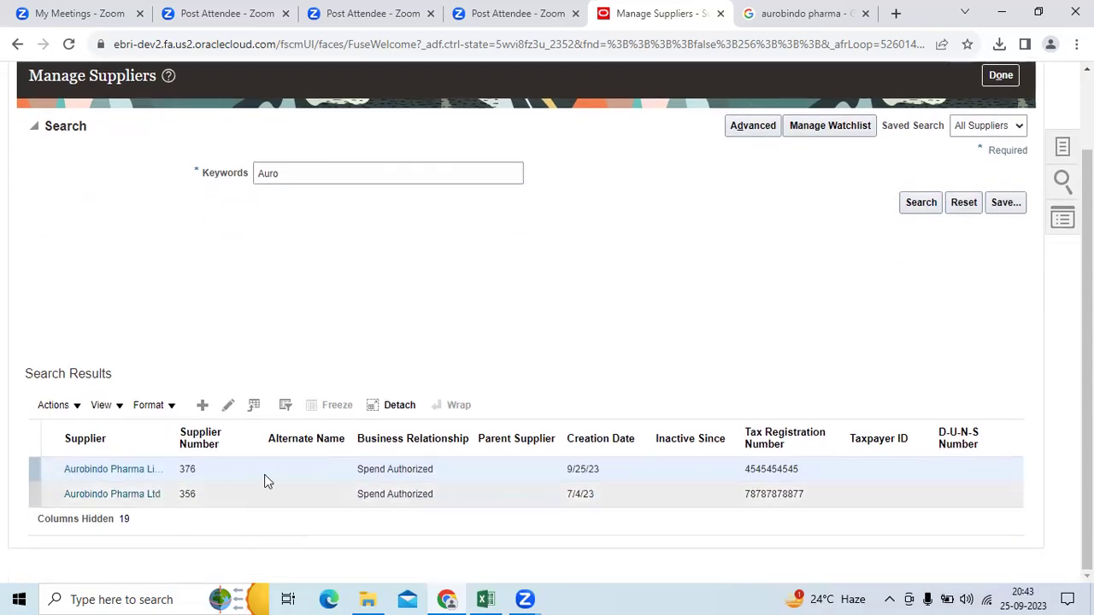
{"action": "left_click_drag", "start_coordinate": [171, 447], "coordinate": [289, 431]}
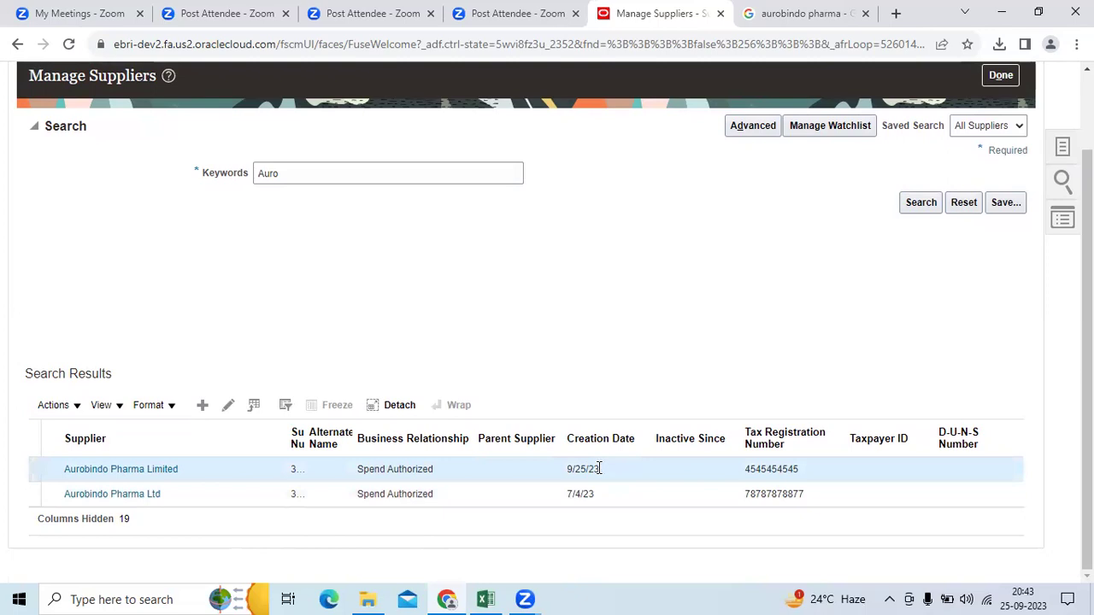
{"action": "scroll", "coordinate": [726, 411], "scroll_direction": "up", "scroll_amount": 2}
{"action": "left_click", "coordinate": [997, 168]}
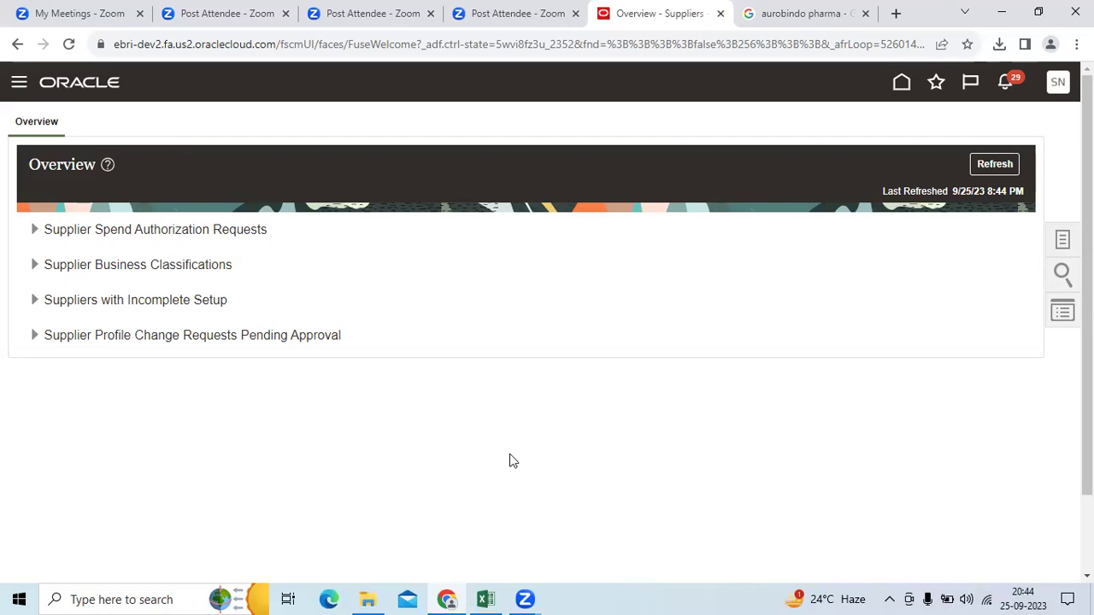
{"action": "left_click", "coordinate": [992, 165]}
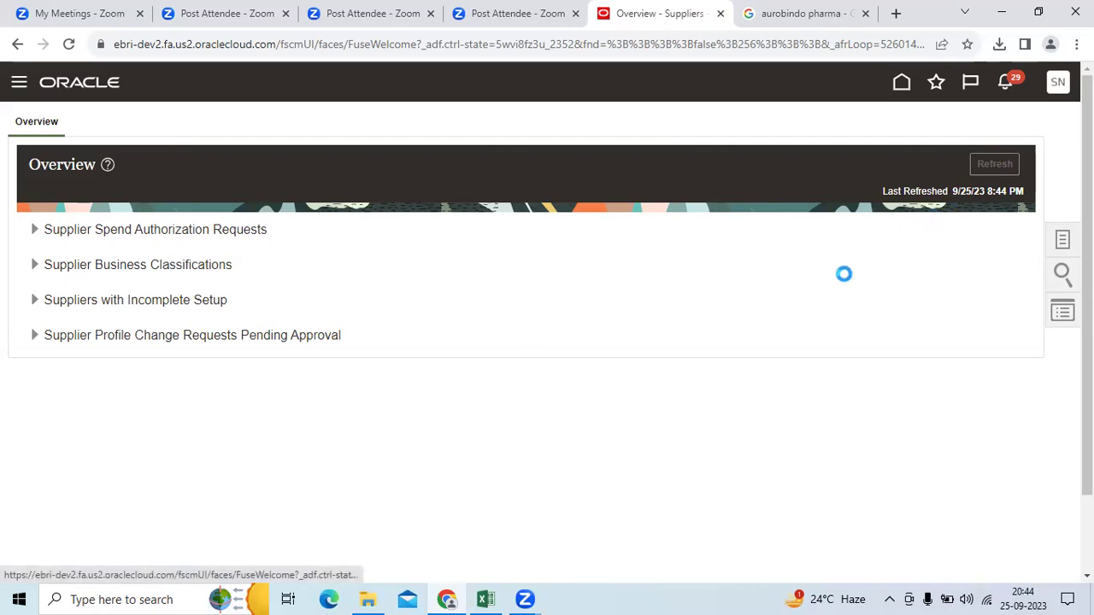